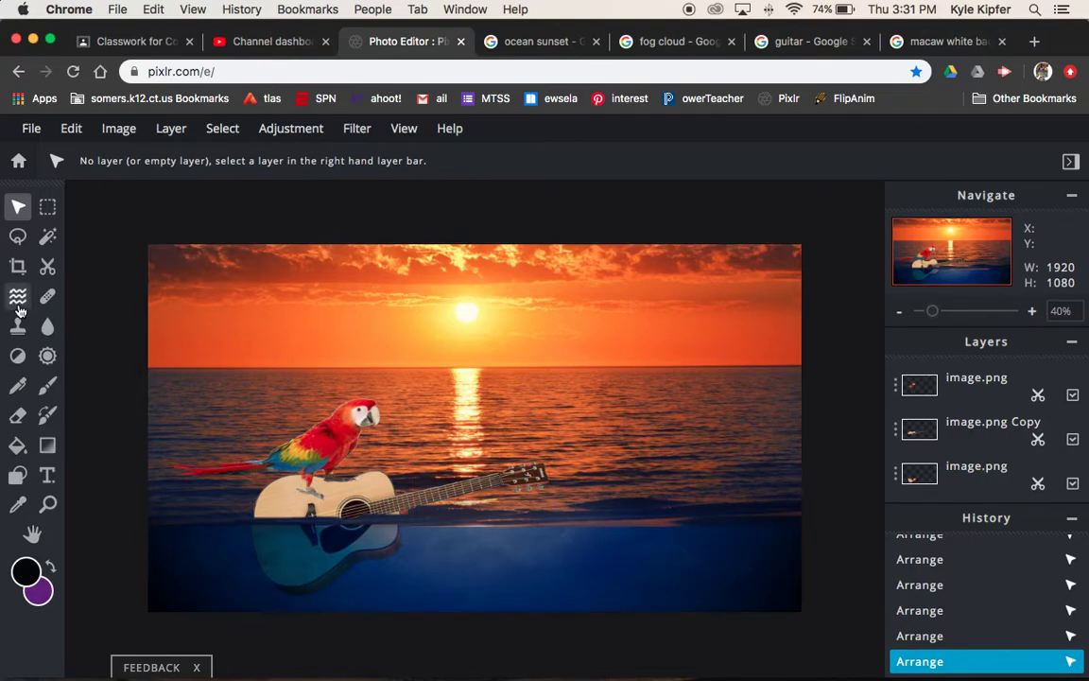
# - Create a blank 1920×1080 Full HD document named surrealocean and zoom the view out
pyautogui.click(18, 160)
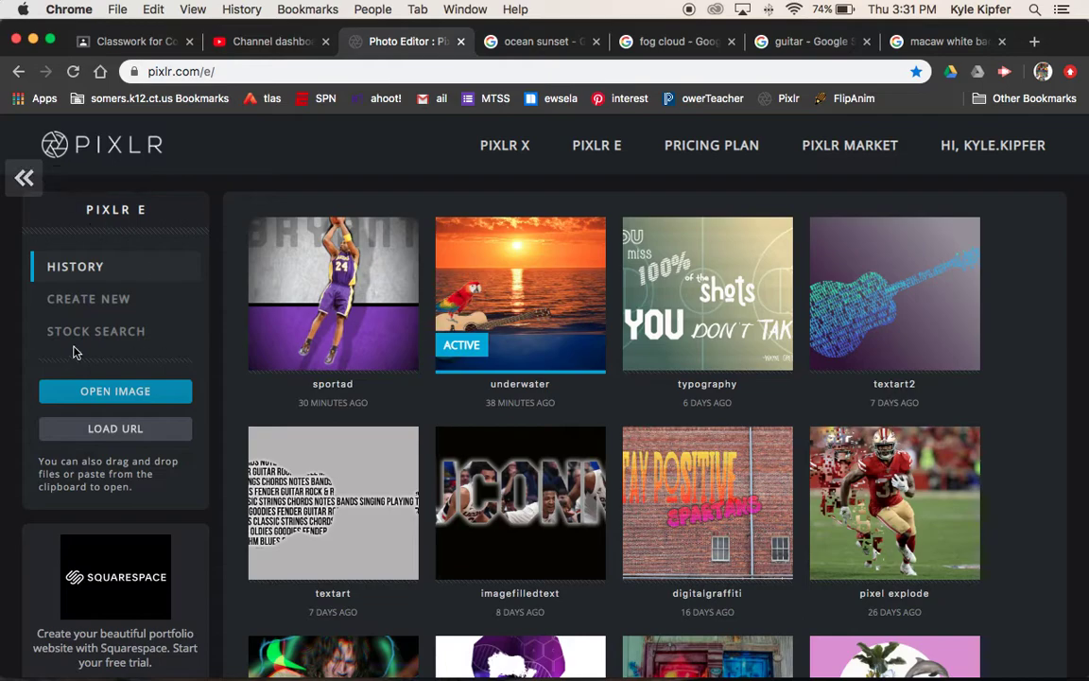
pyautogui.click(111, 301)
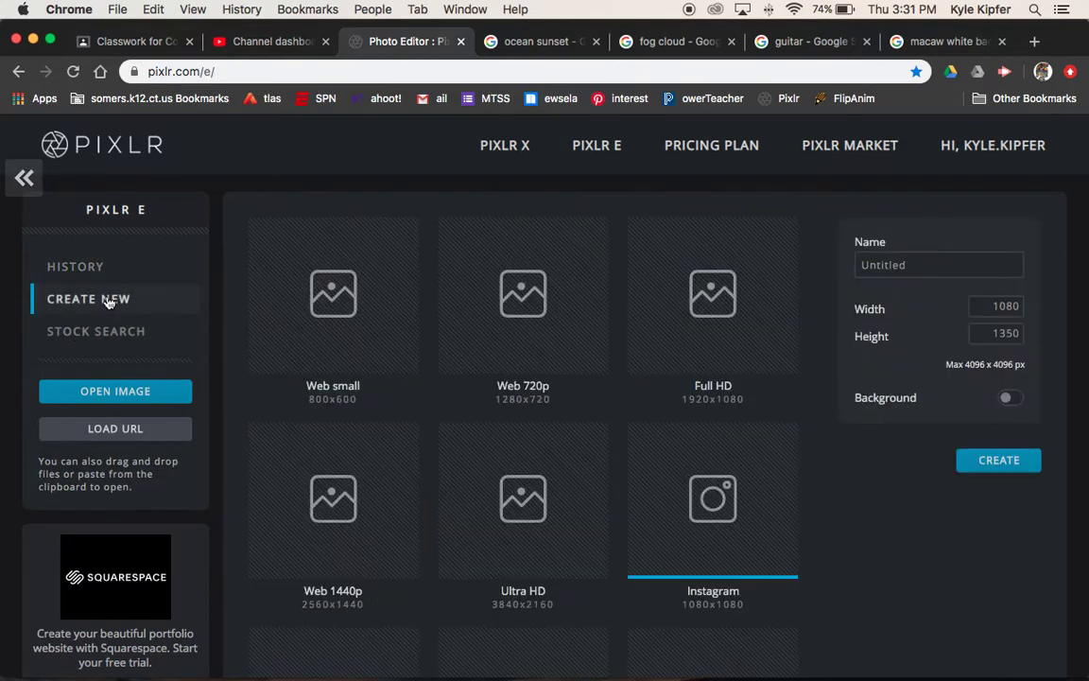
pyautogui.click(721, 294)
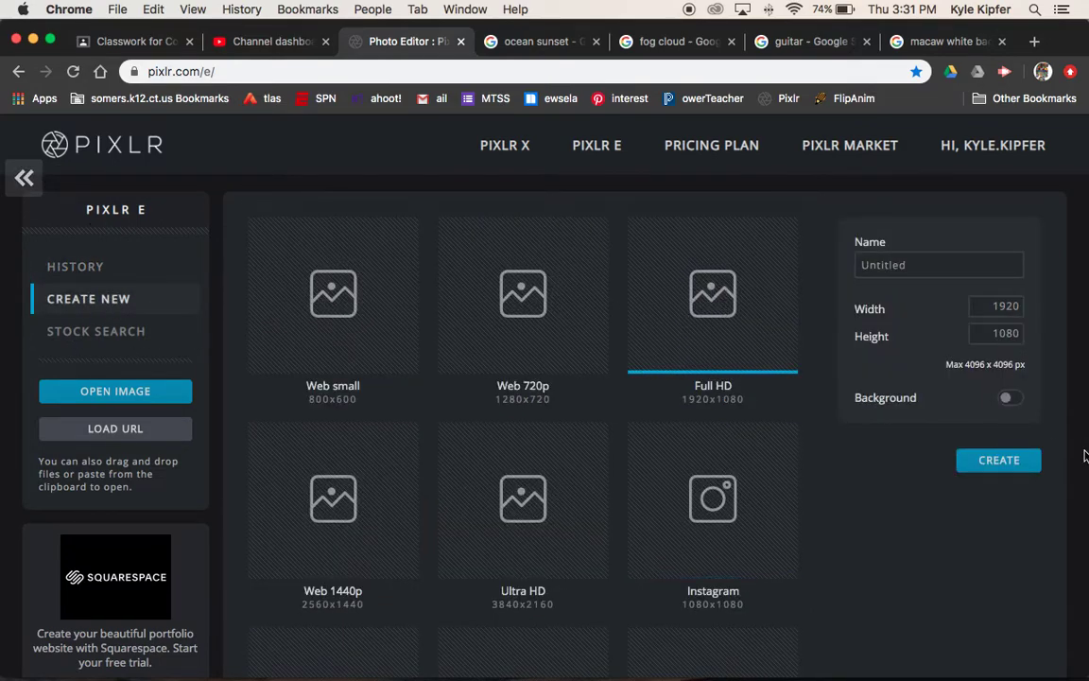
pyautogui.click(925, 264)
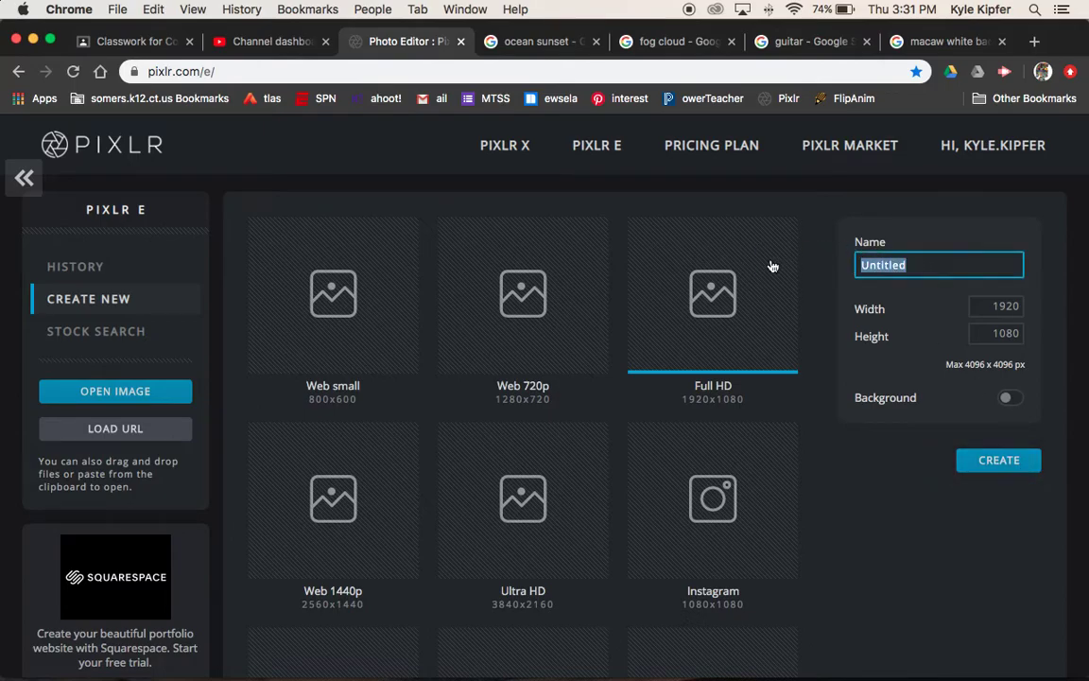
pyautogui.write('surrealocean')
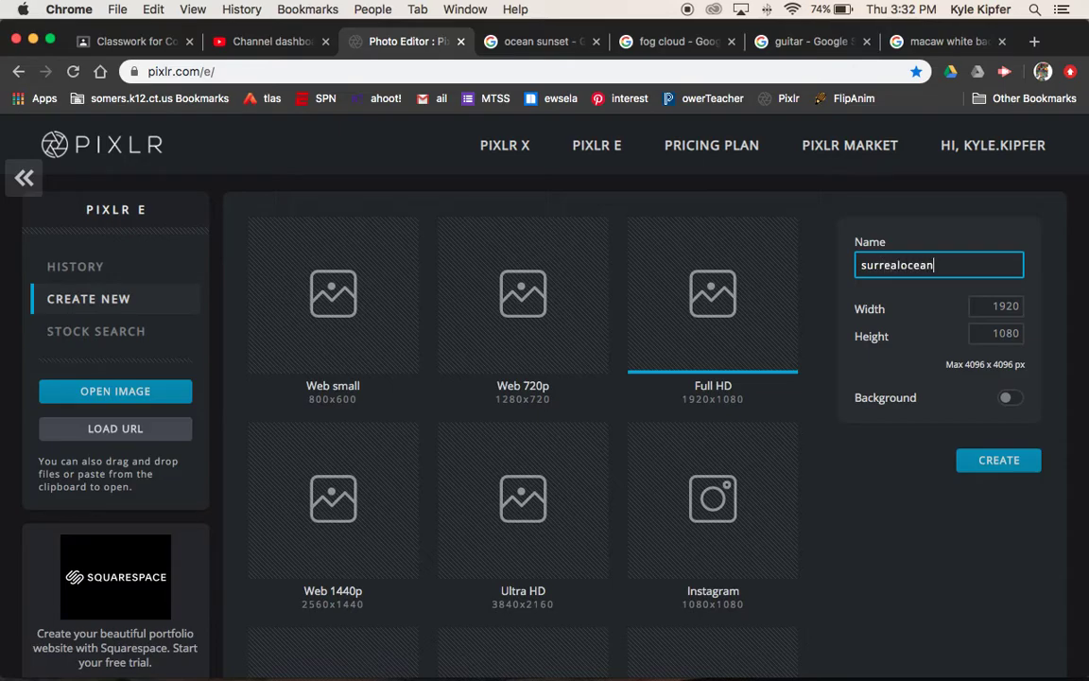
pyautogui.click(1004, 462)
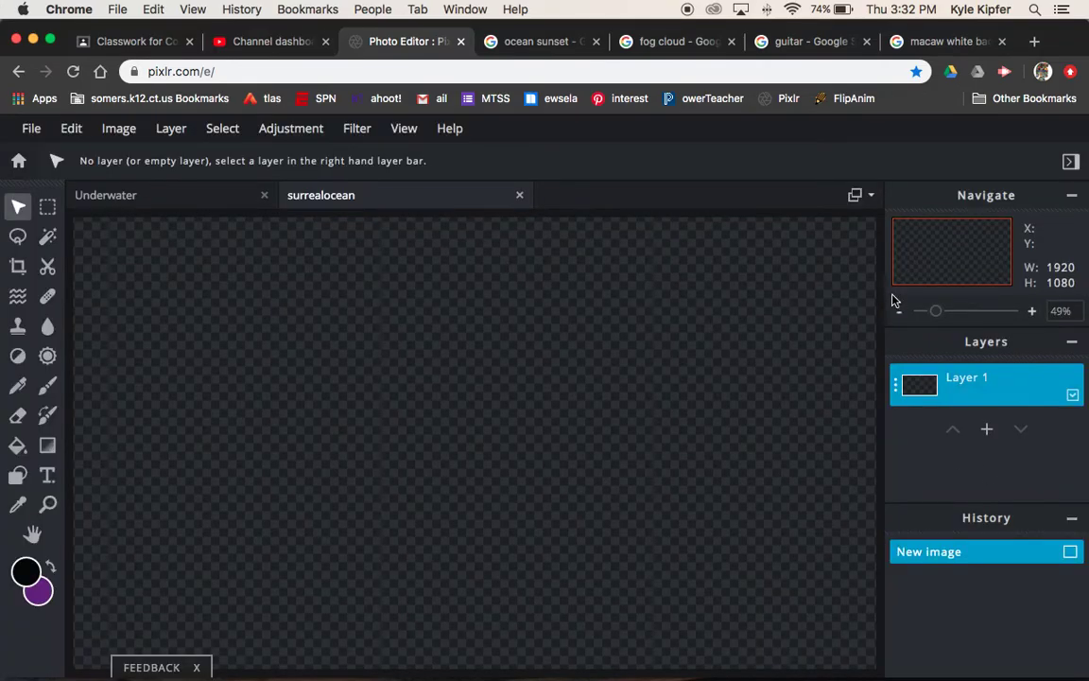
pyautogui.click(902, 313)
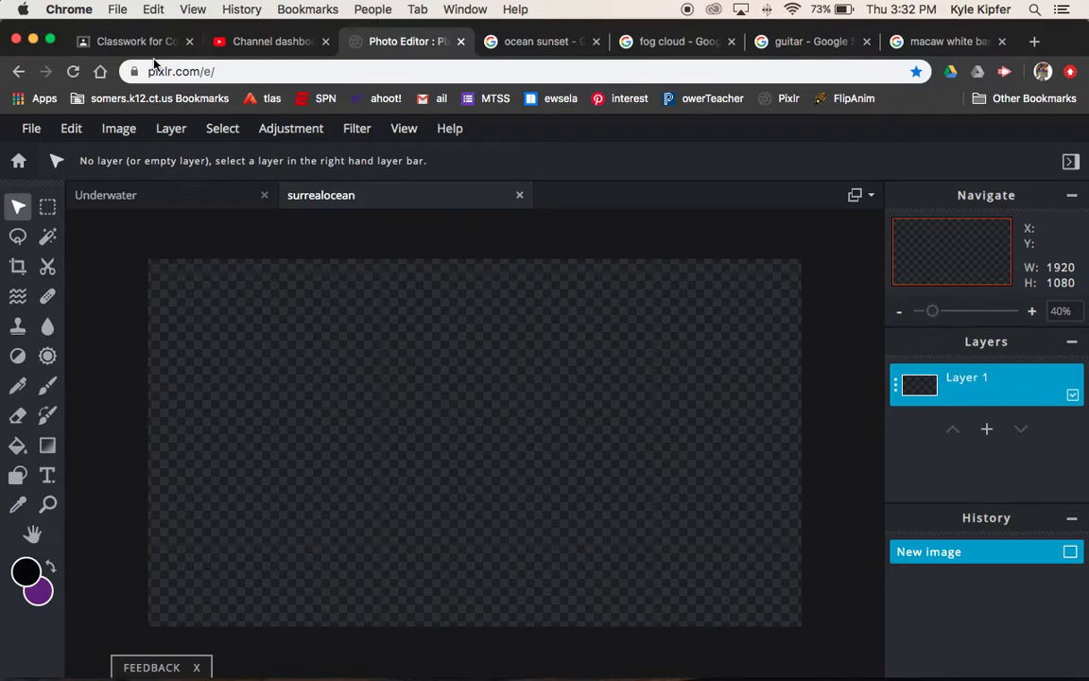
# - Copy the Sunset wallpaper image from the ocean sunset results to the clipboard
pyautogui.click(539, 48)
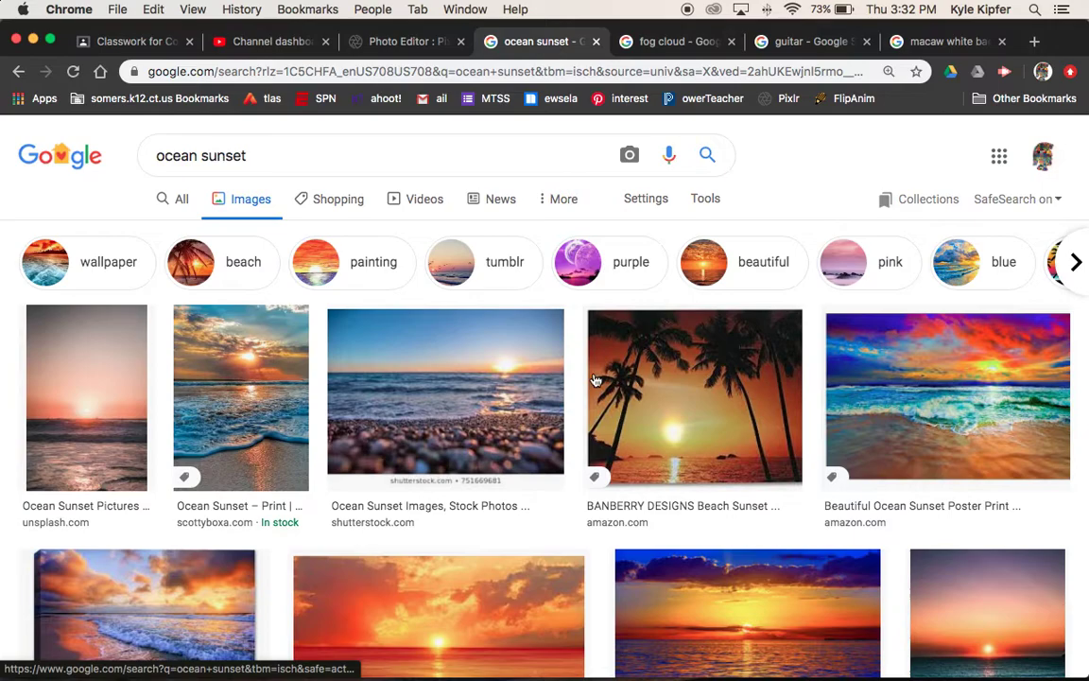
pyautogui.scroll(-5, 518, 389)
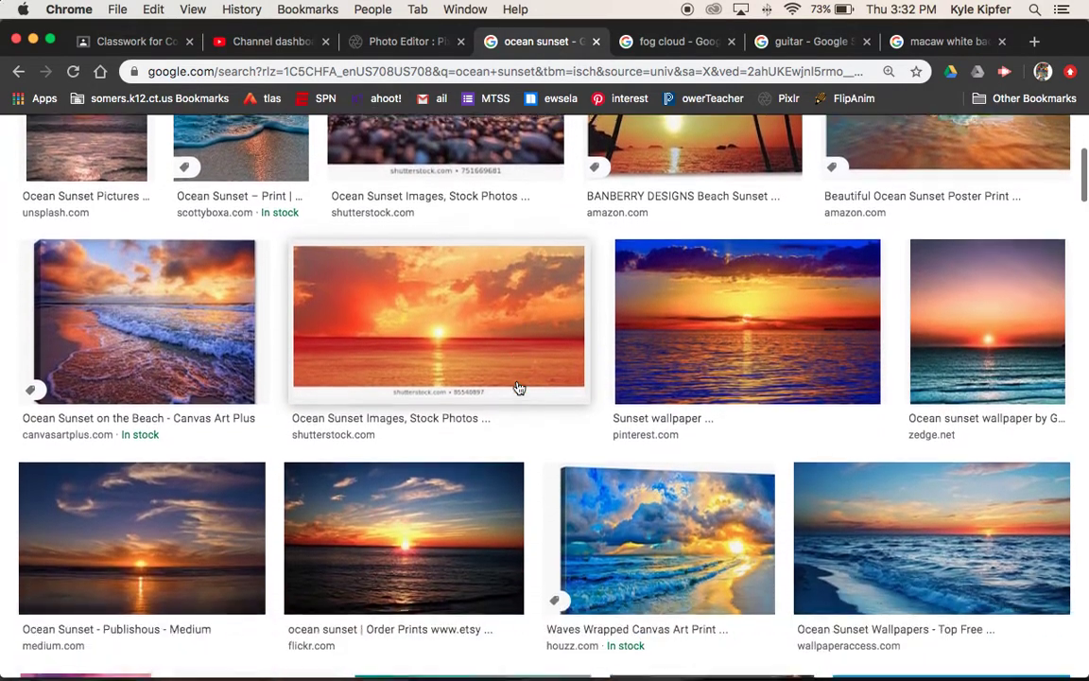
pyautogui.scroll(-1, 518, 389)
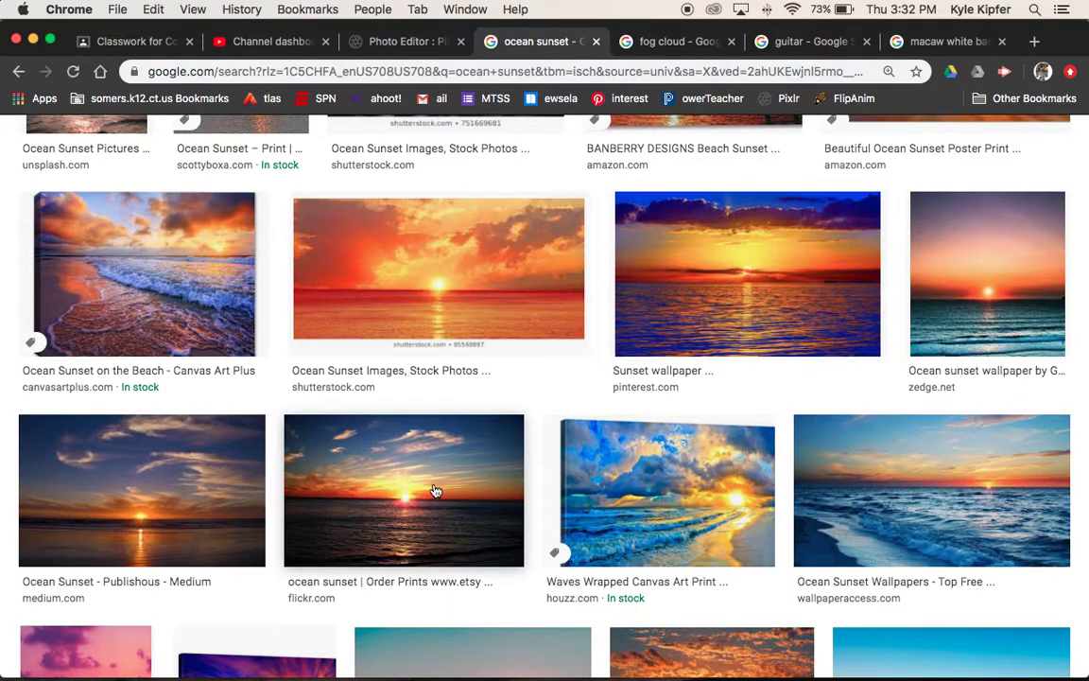
pyautogui.scroll(-3, 426, 363)
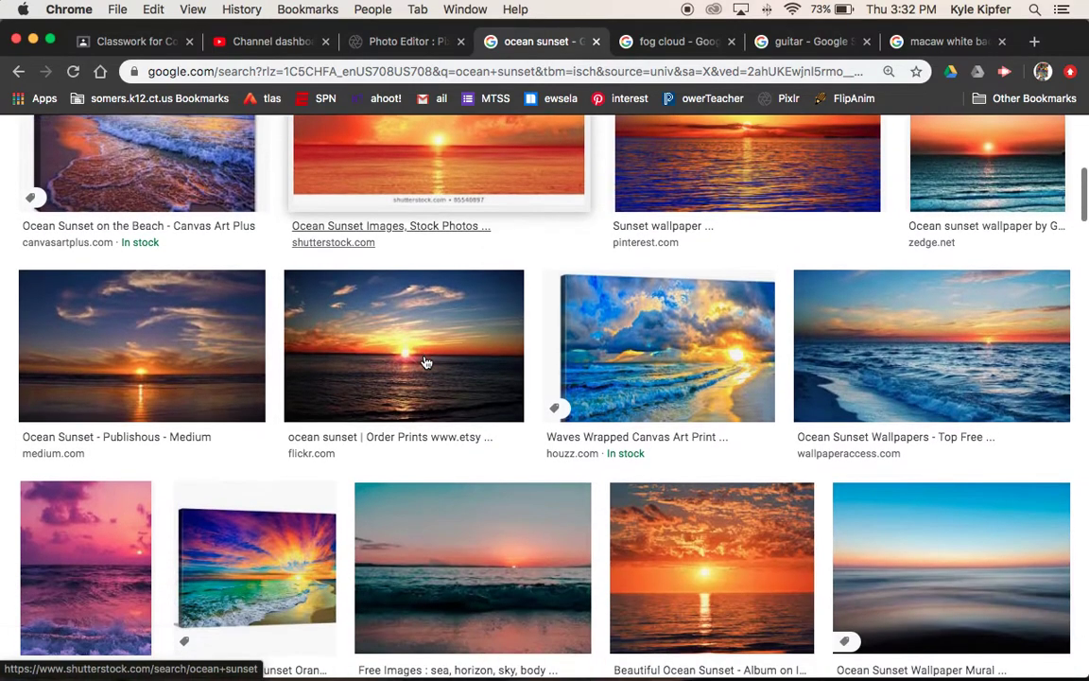
pyautogui.scroll(2, 746, 212)
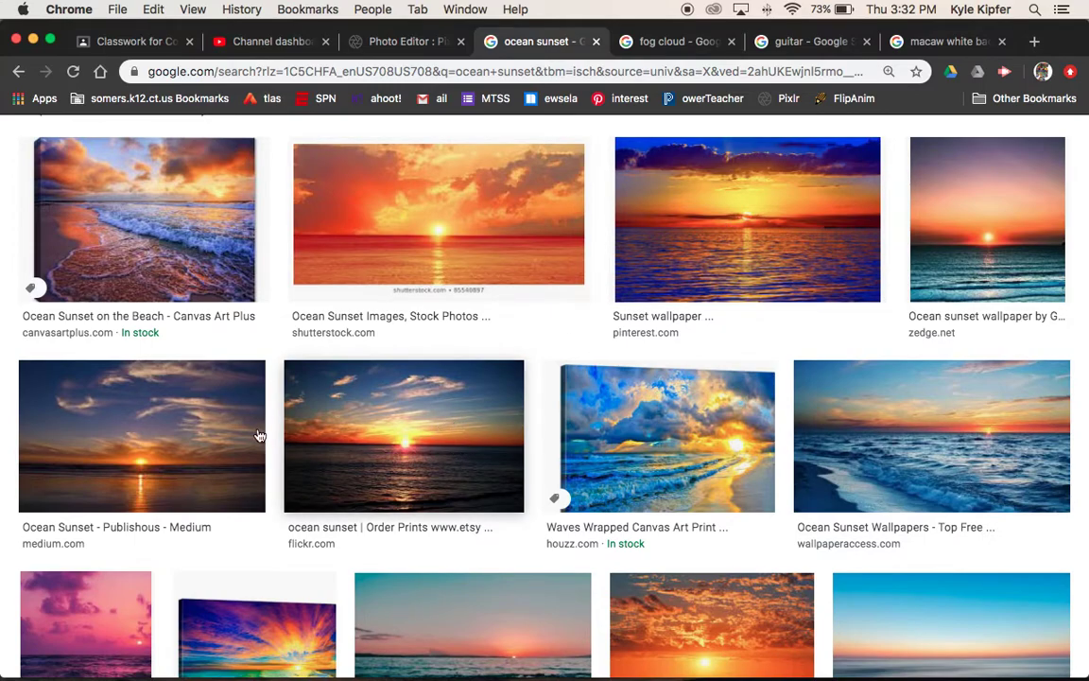
pyautogui.scroll(1, 747, 244)
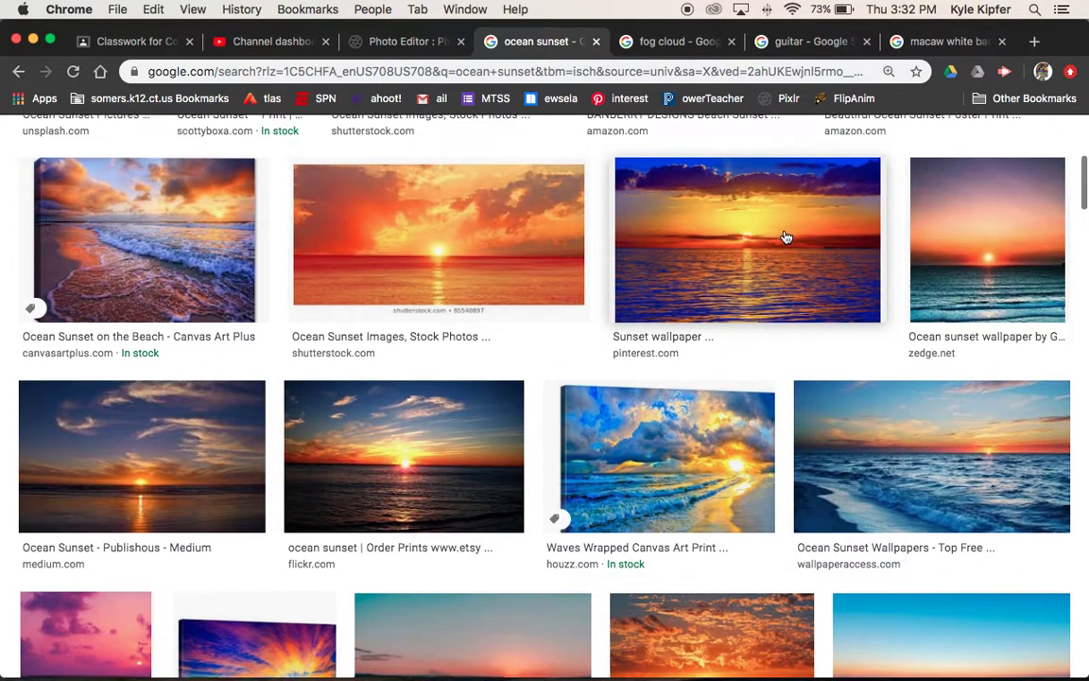
pyautogui.click(747, 245)
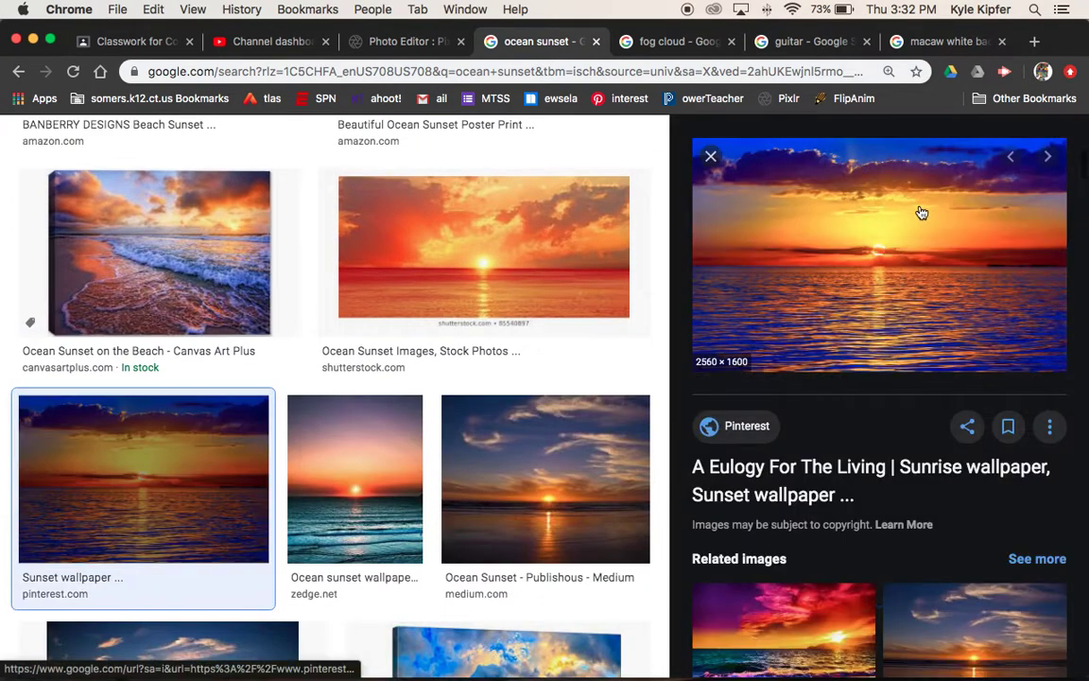
pyautogui.rightClick(890, 248)
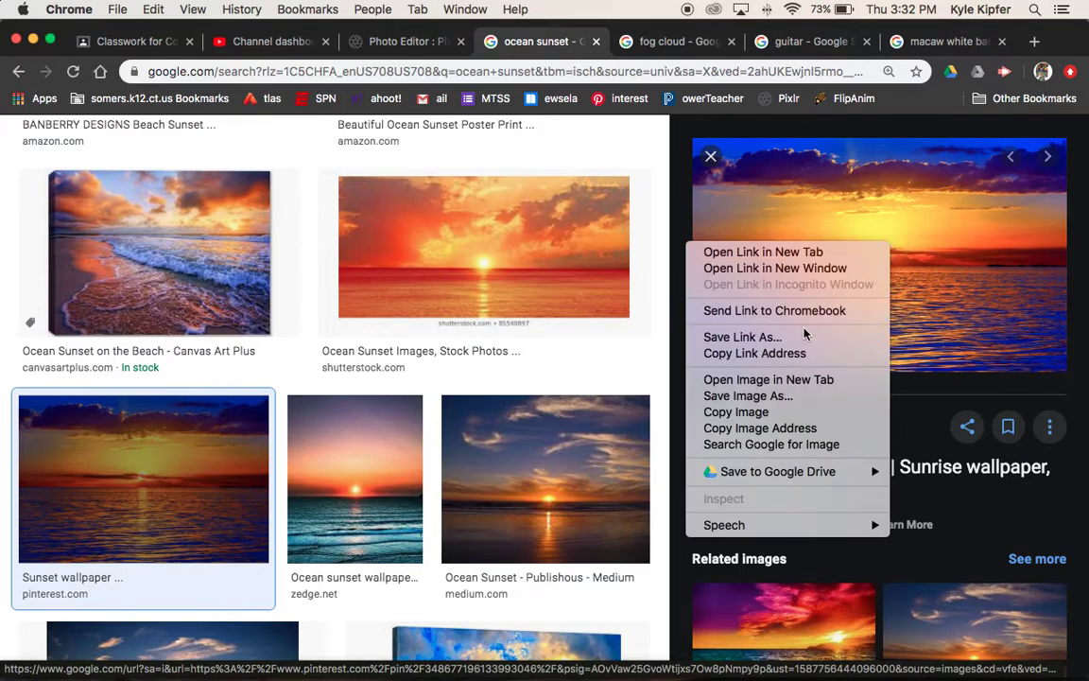
pyautogui.click(777, 418)
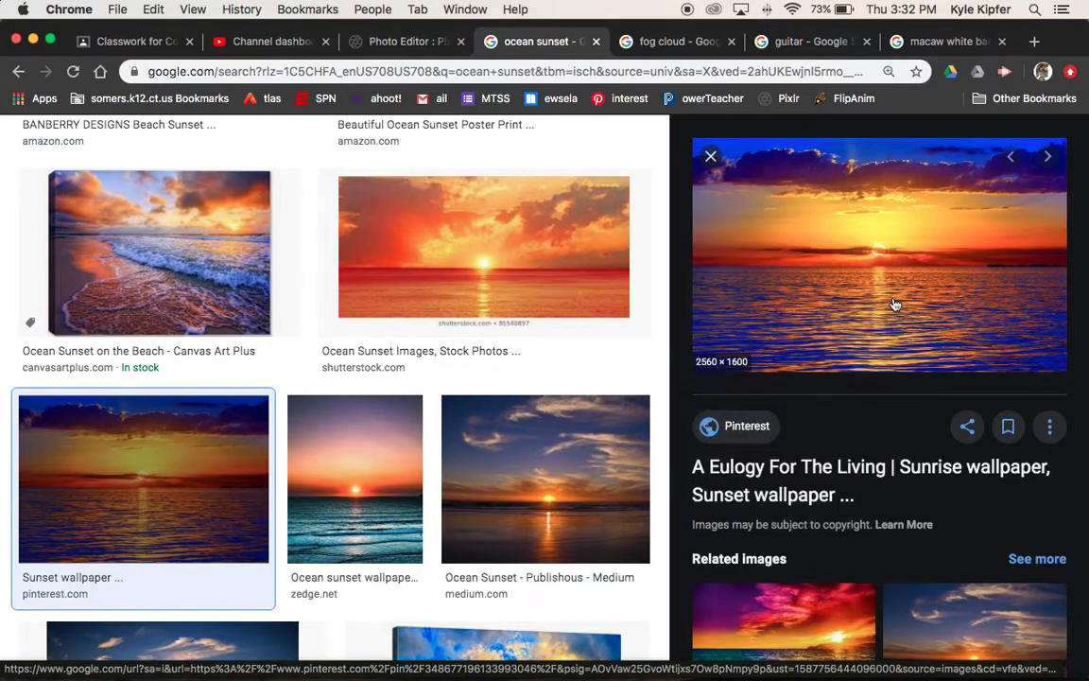
# - Preview the Bright sunset over ocean image, then close the ocean sunset tab
pyautogui.scroll(-5, 906, 305)
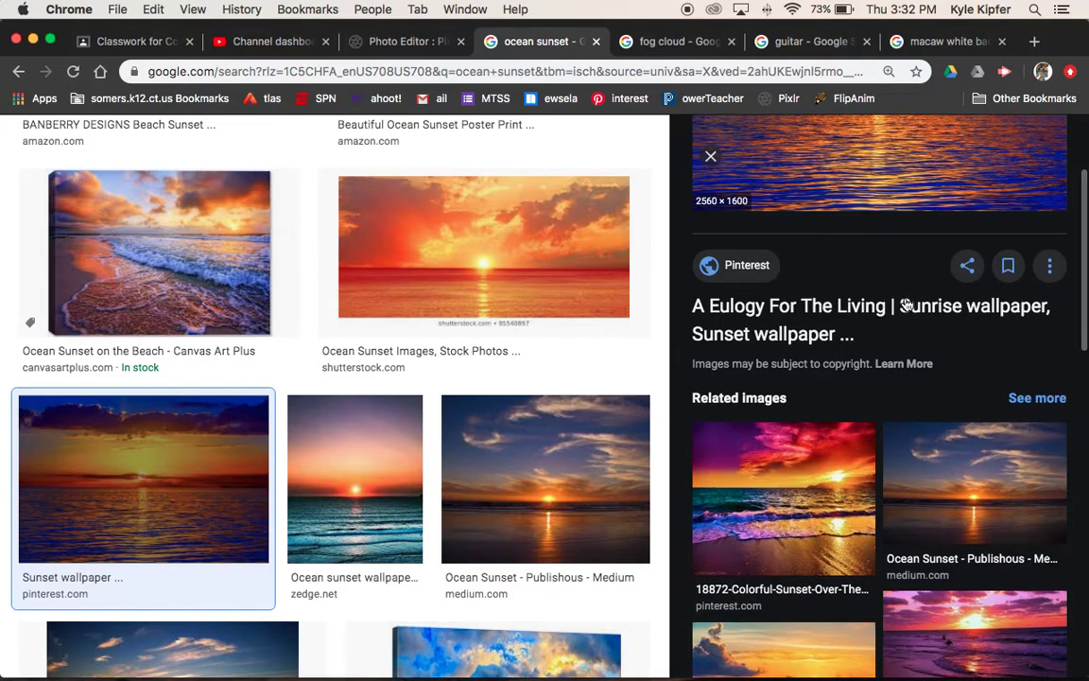
pyautogui.scroll(5, 907, 304)
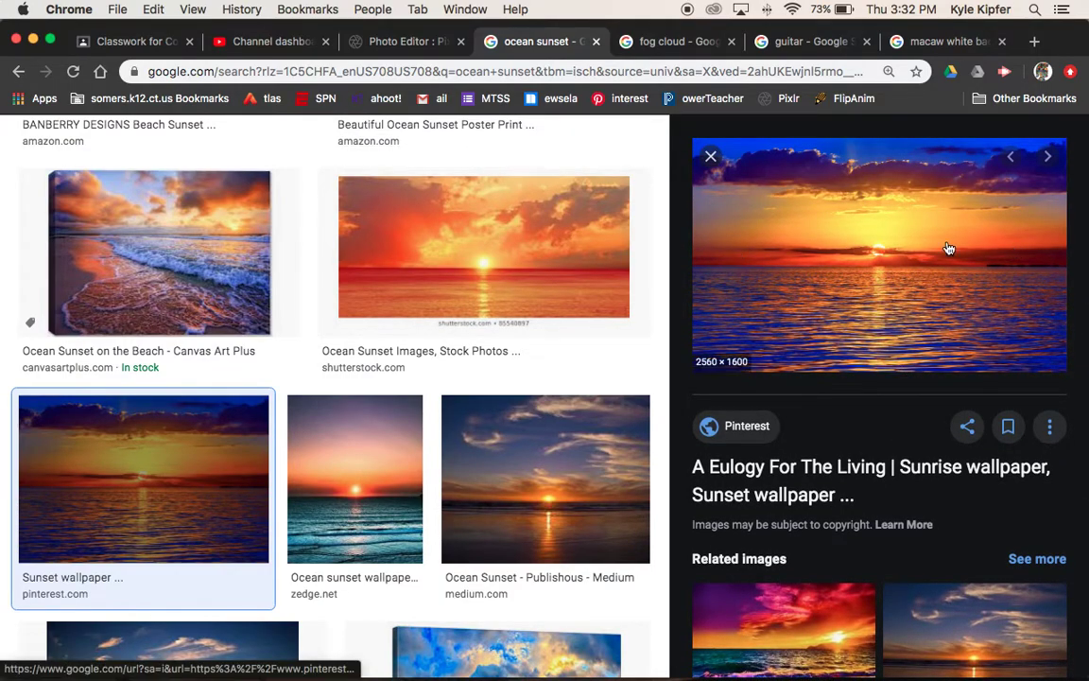
pyautogui.scroll(-5, 946, 248)
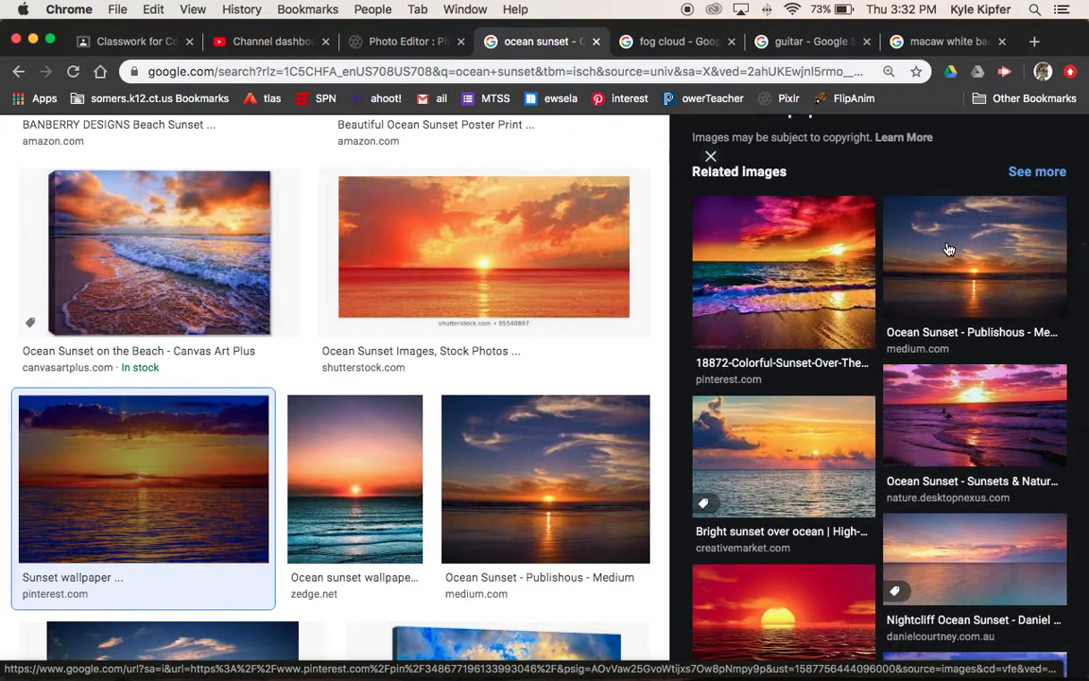
pyautogui.click(792, 467)
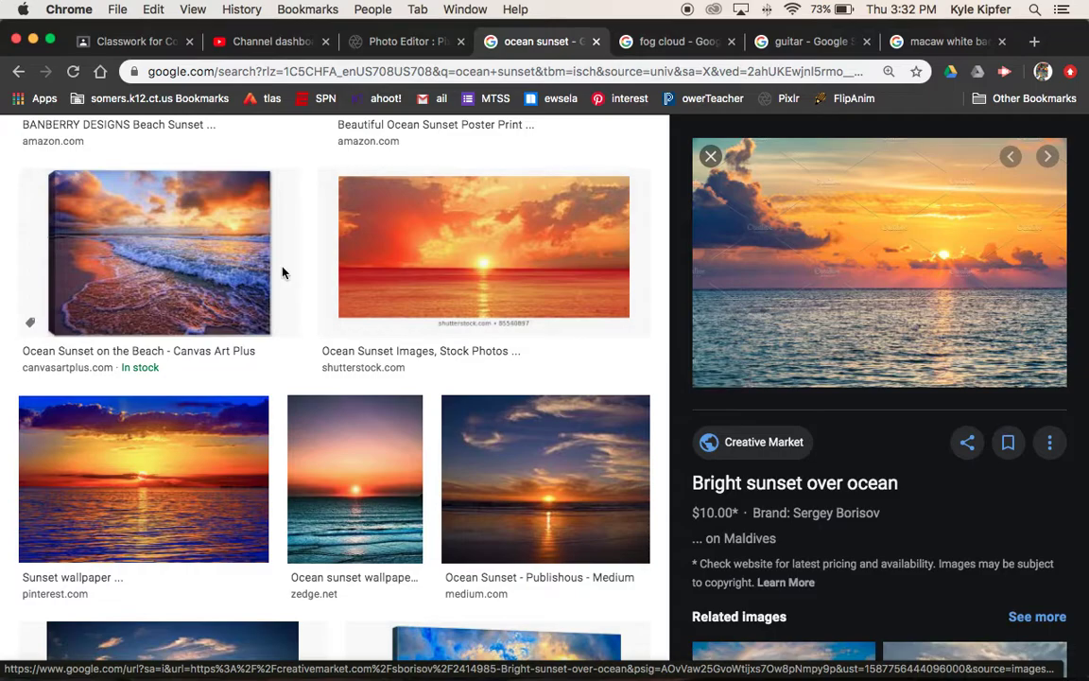
pyautogui.middleClick(533, 38)
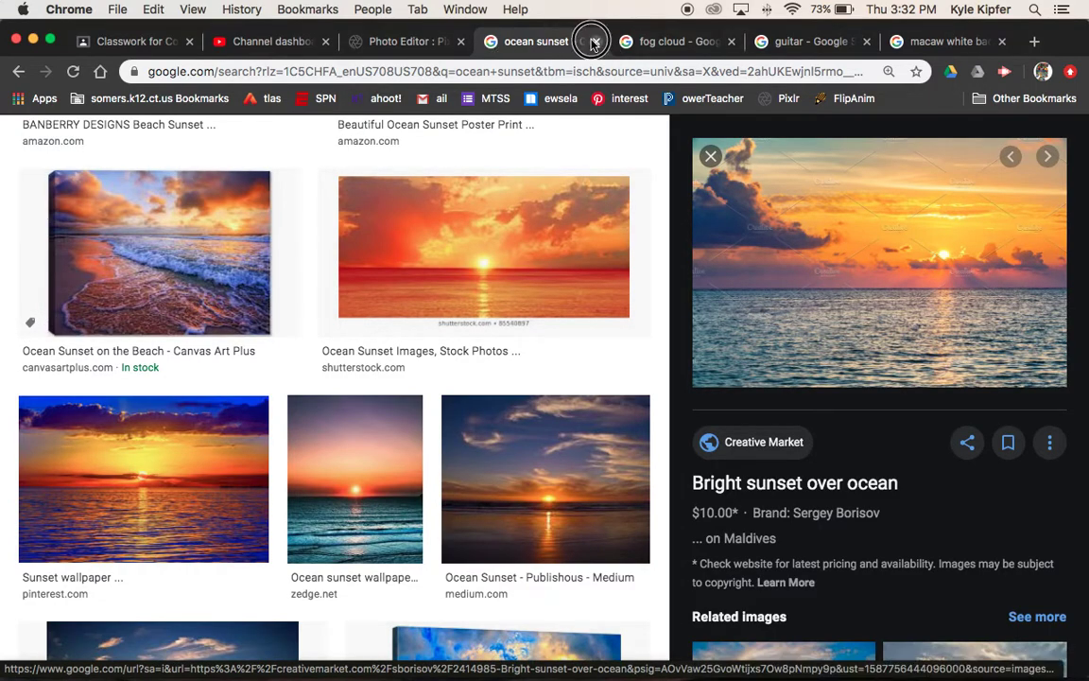
# - Paste the sunset photo into surrealocean, scale it to 2597×1623 and shift it upward
pyautogui.click(445, 41)
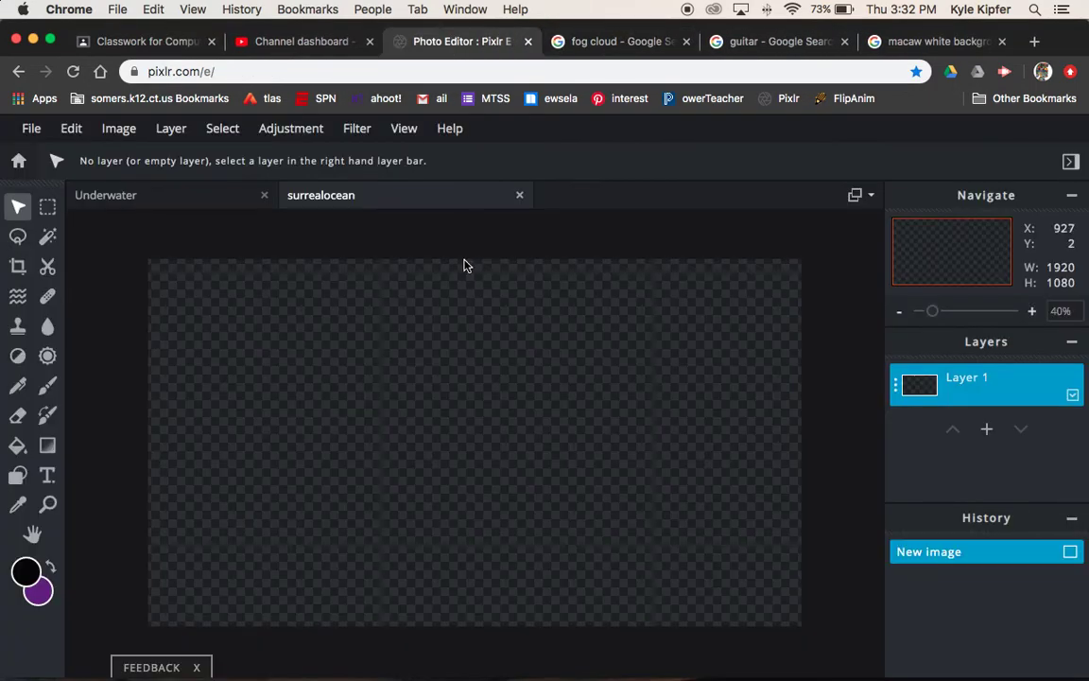
pyautogui.press('super+v')
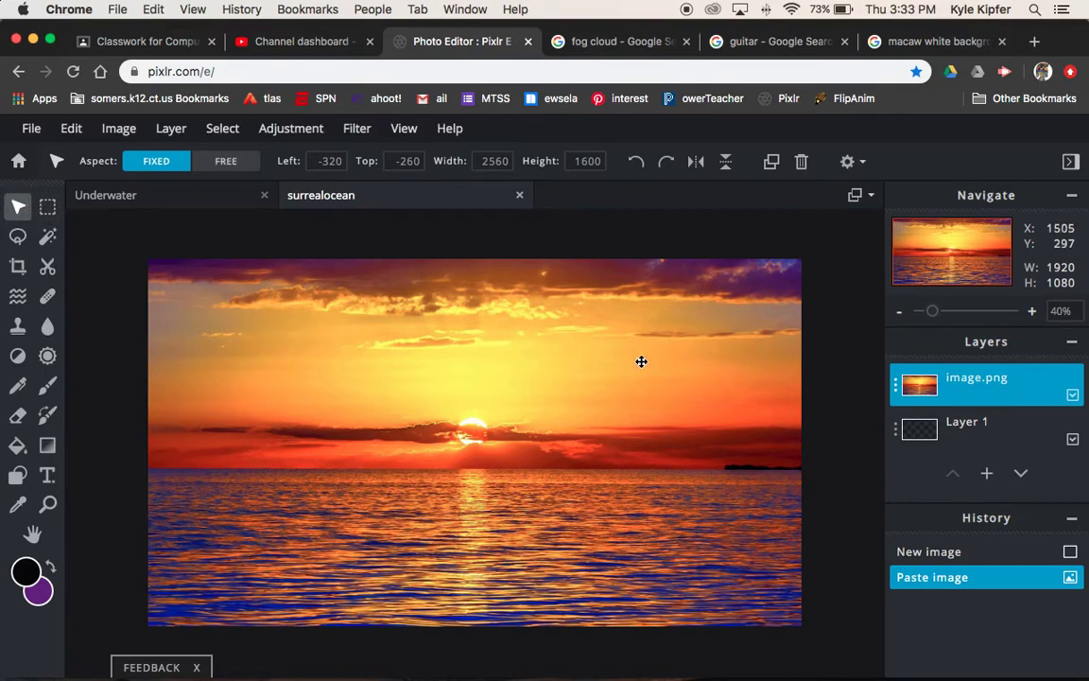
pyautogui.moveTo(632, 363)
pyautogui.mouseDown()
pyautogui.moveTo(627, 389)
pyautogui.moveTo(597, 382)
pyautogui.moveTo(637, 371)
pyautogui.mouseUp()
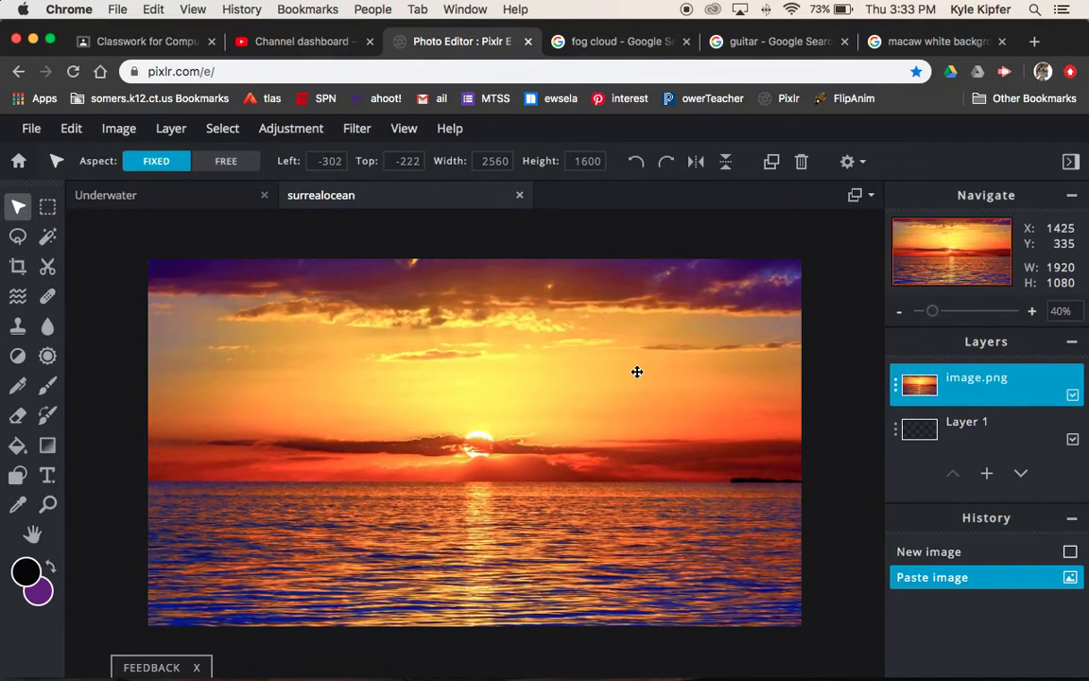
pyautogui.click(900, 315)
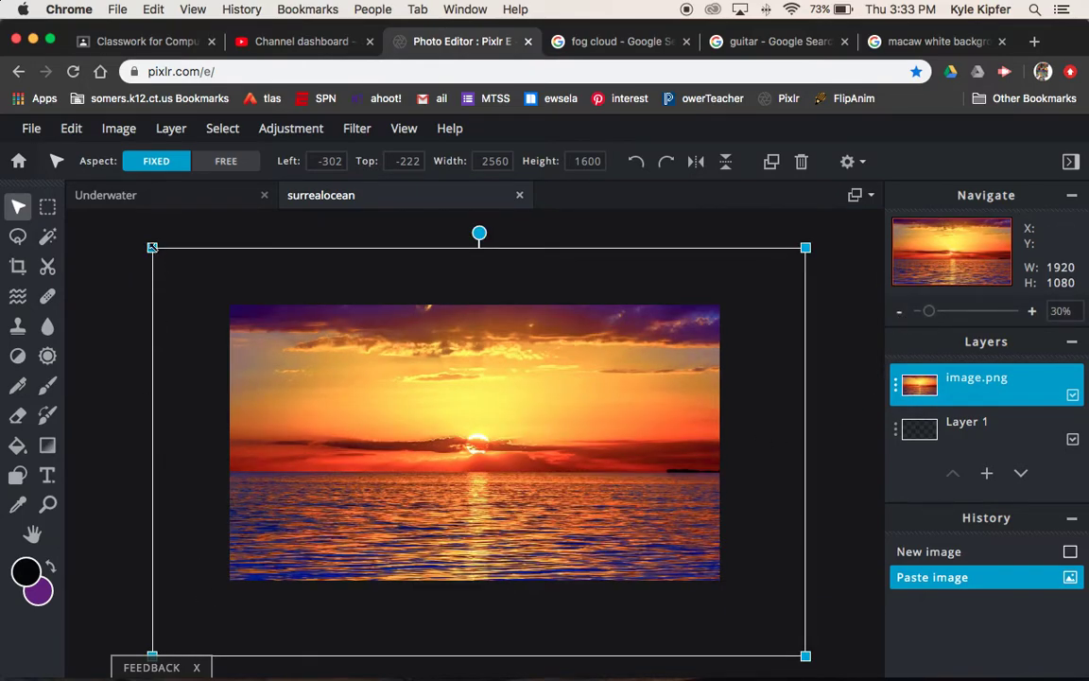
pyautogui.moveTo(153, 246)
pyautogui.mouseDown()
pyautogui.moveTo(231, 302)
pyautogui.moveTo(134, 250)
pyautogui.moveTo(156, 262)
pyautogui.moveTo(143, 252)
pyautogui.mouseUp()
pyautogui.moveTo(426, 414); pyautogui.dragTo(430, 388)
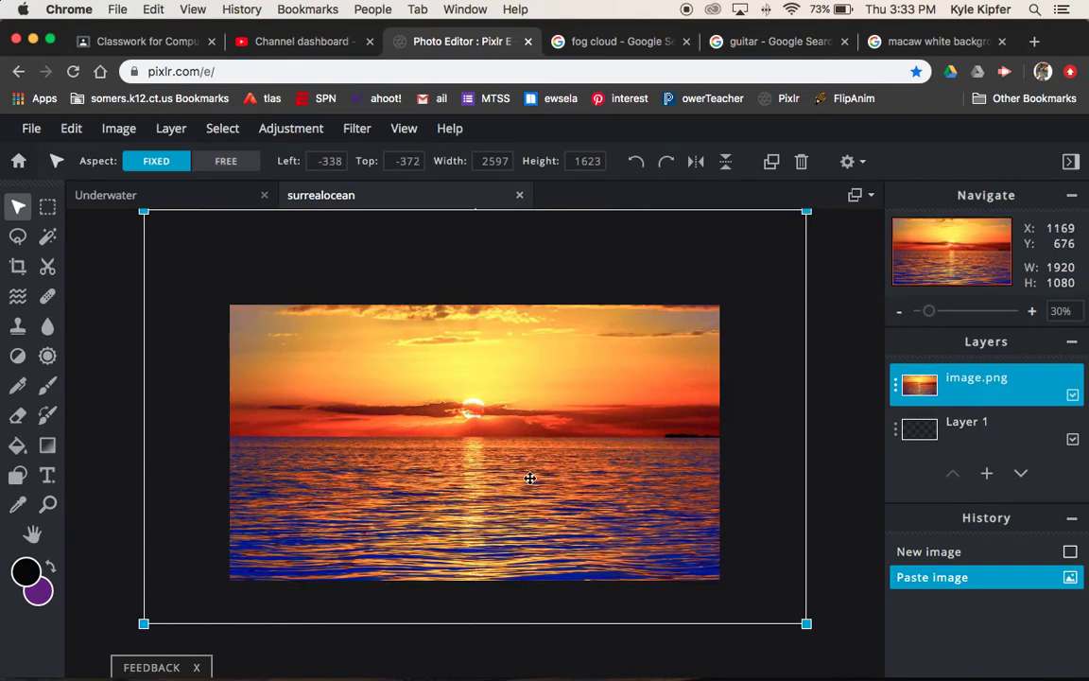
pyautogui.moveTo(530, 478); pyautogui.dragTo(527, 431)
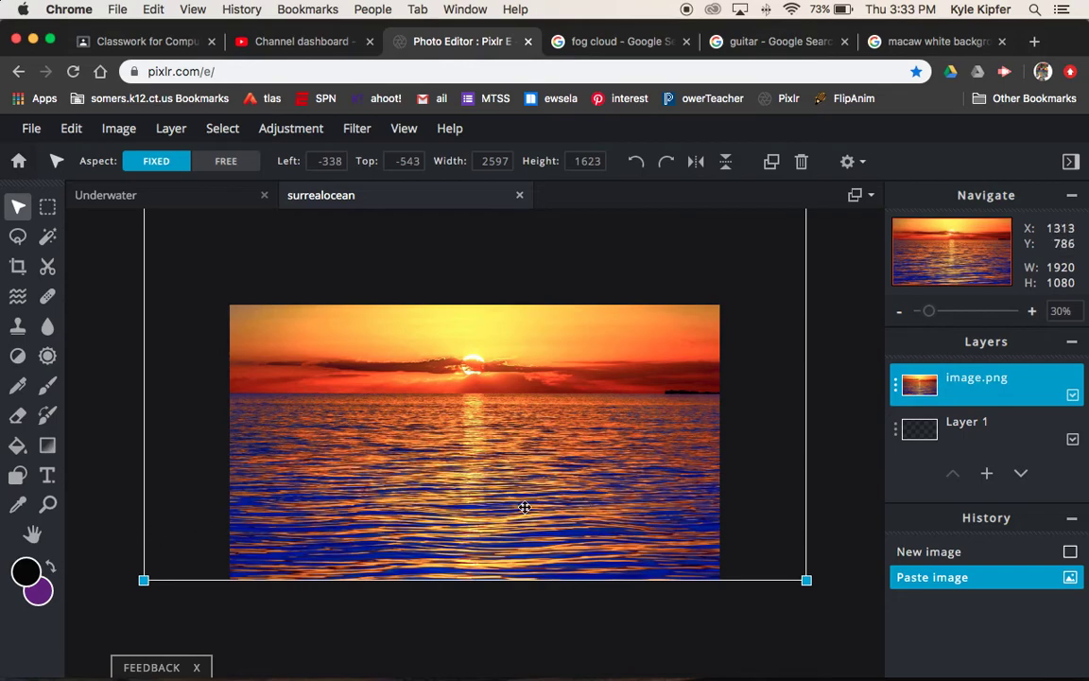
# - Cut away the bottom strip of the image.png sunset layer using Cutout in Remove mode
pyautogui.click(97, 293)
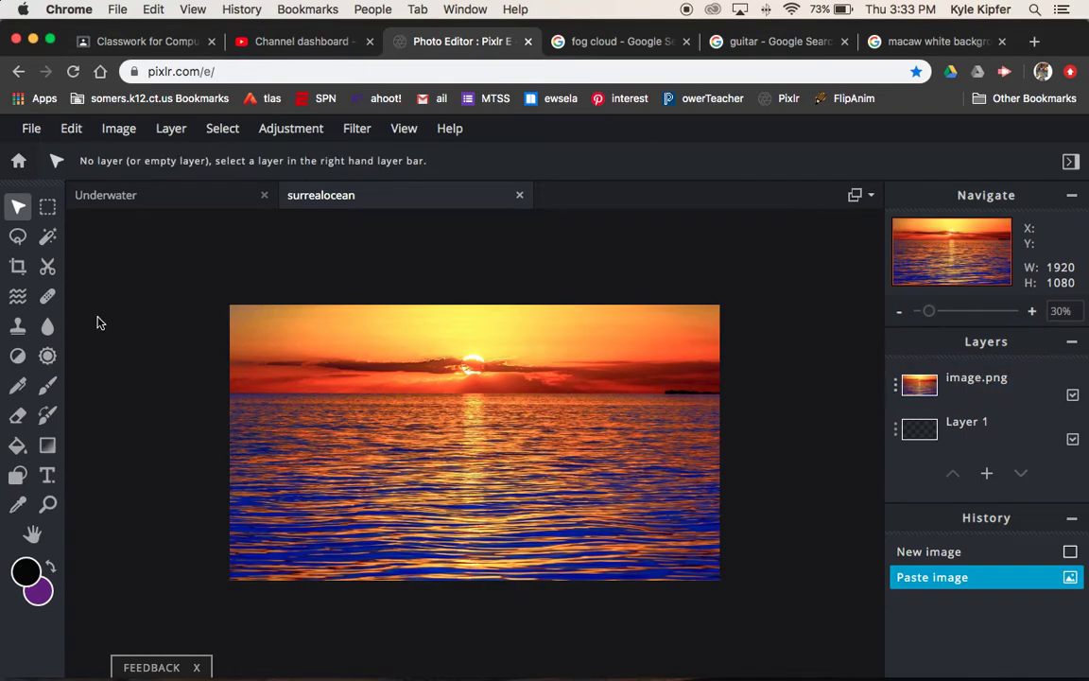
pyautogui.click(47, 268)
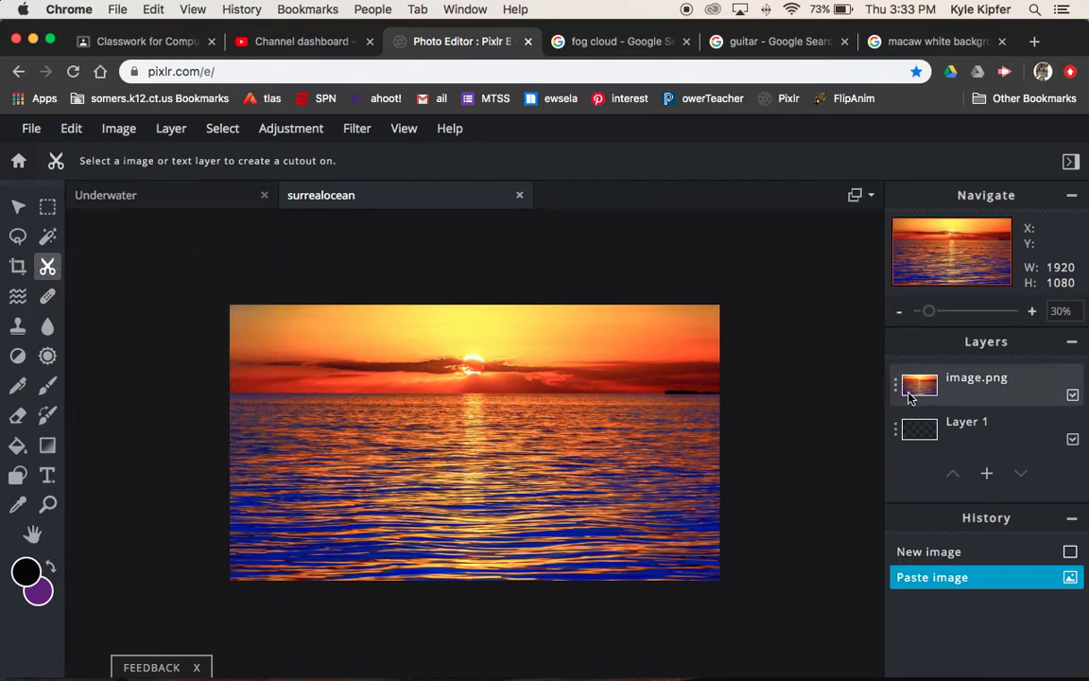
pyautogui.click(991, 383)
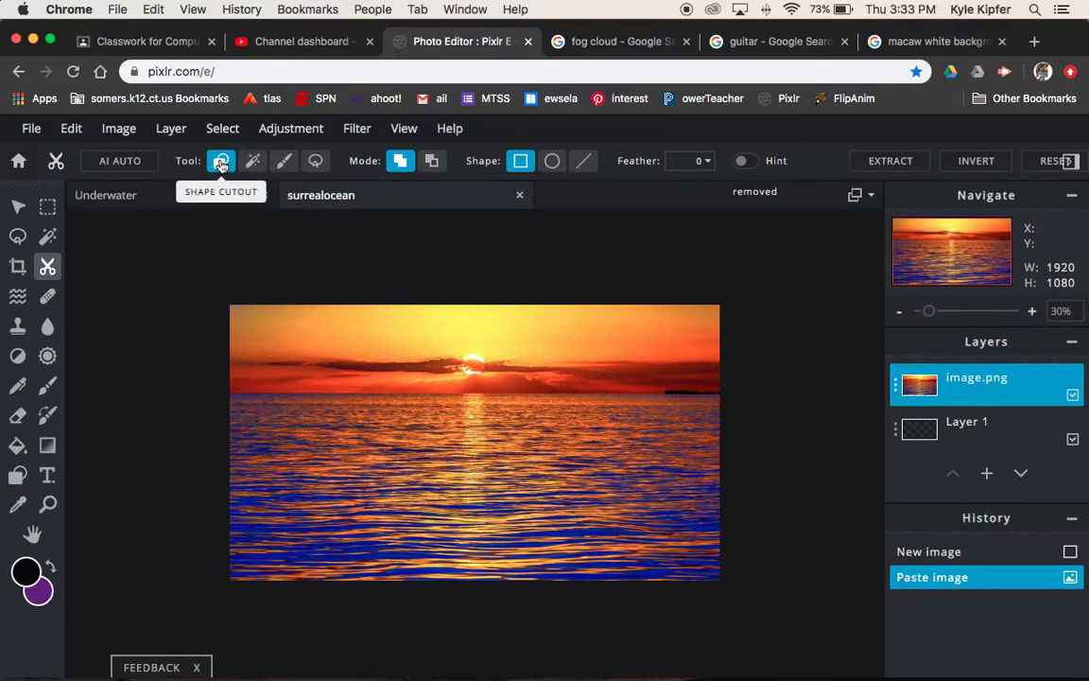
pyautogui.click(435, 165)
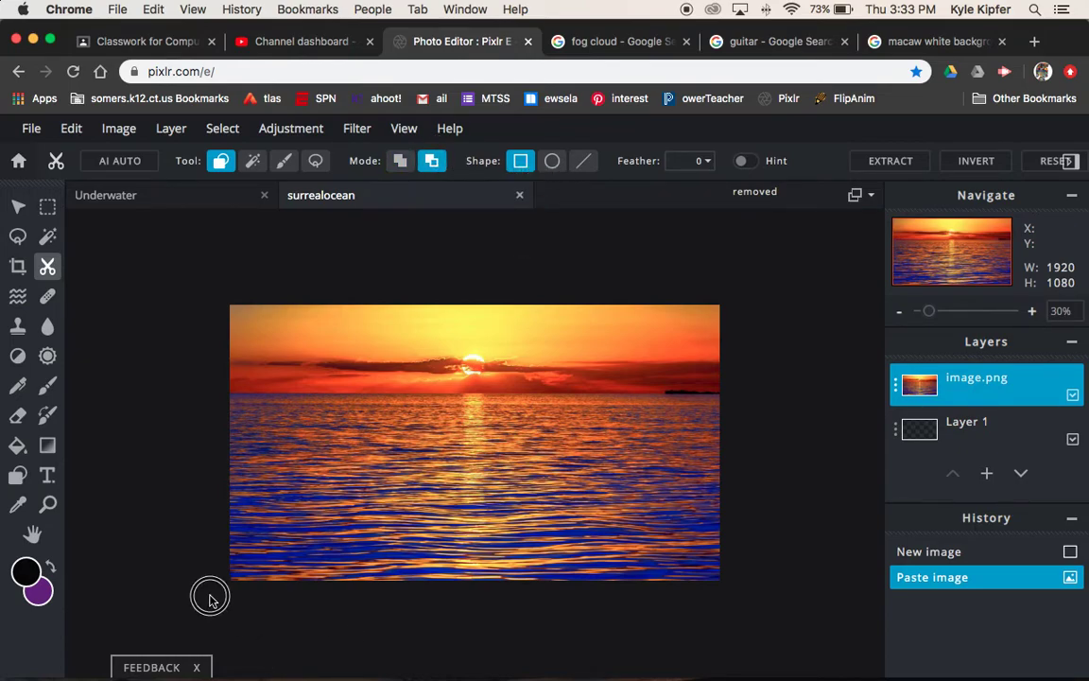
pyautogui.moveTo(209, 595); pyautogui.dragTo(740, 494)
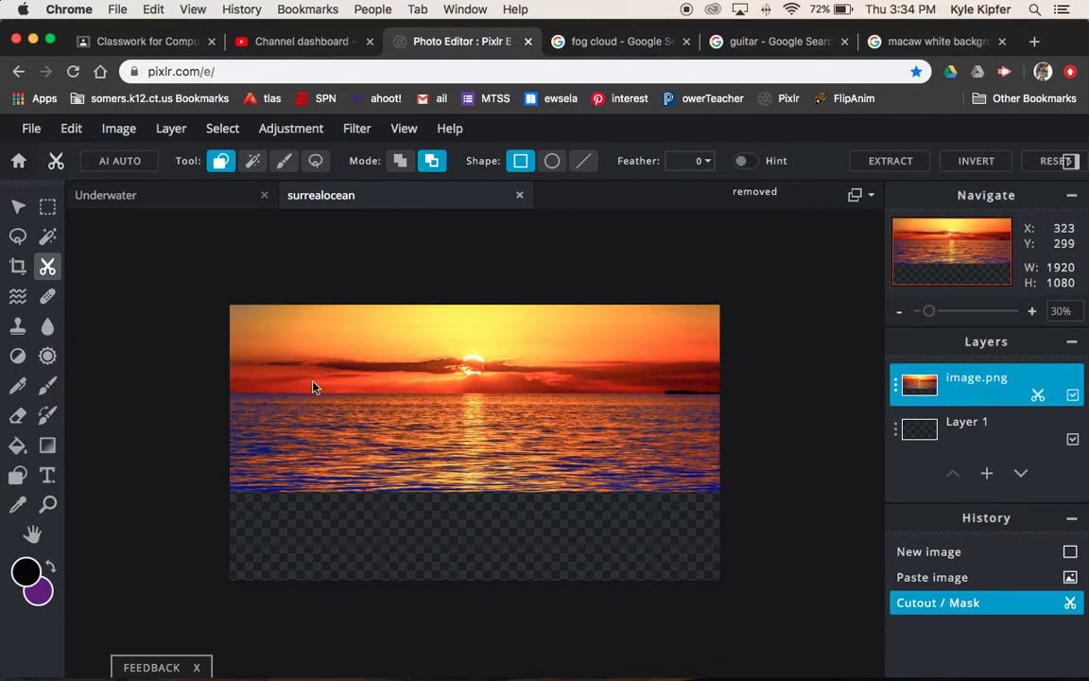
# - Fill Layer 1's lower strip with a radial grey-to-navy gradient, undoing the repeat pass
pyautogui.click(47, 446)
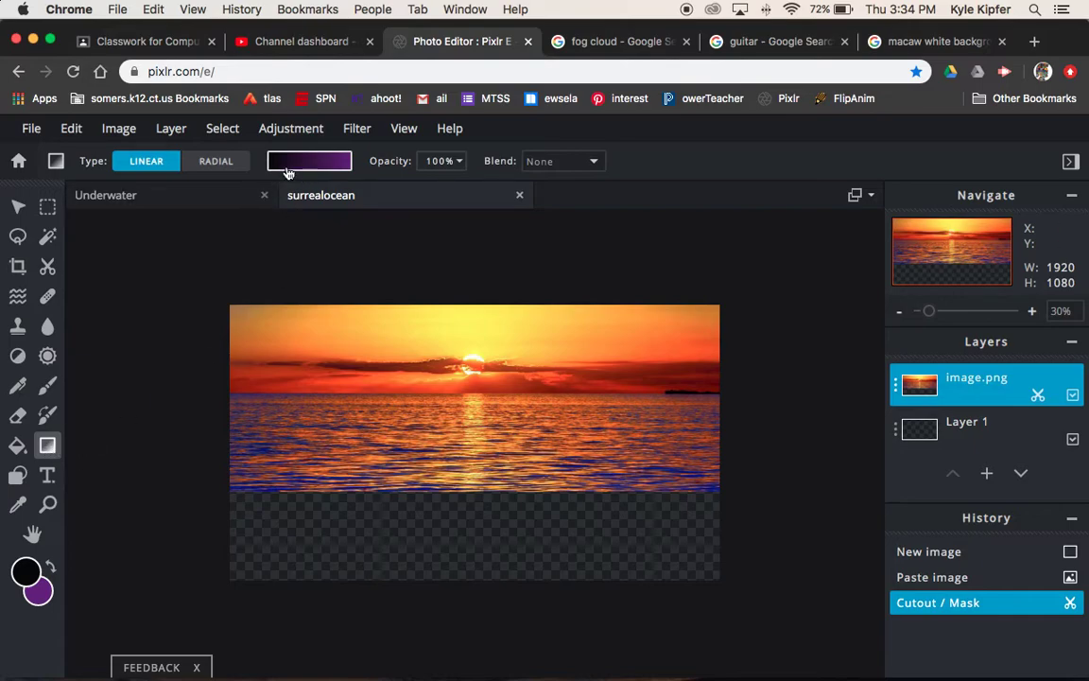
pyautogui.click(215, 163)
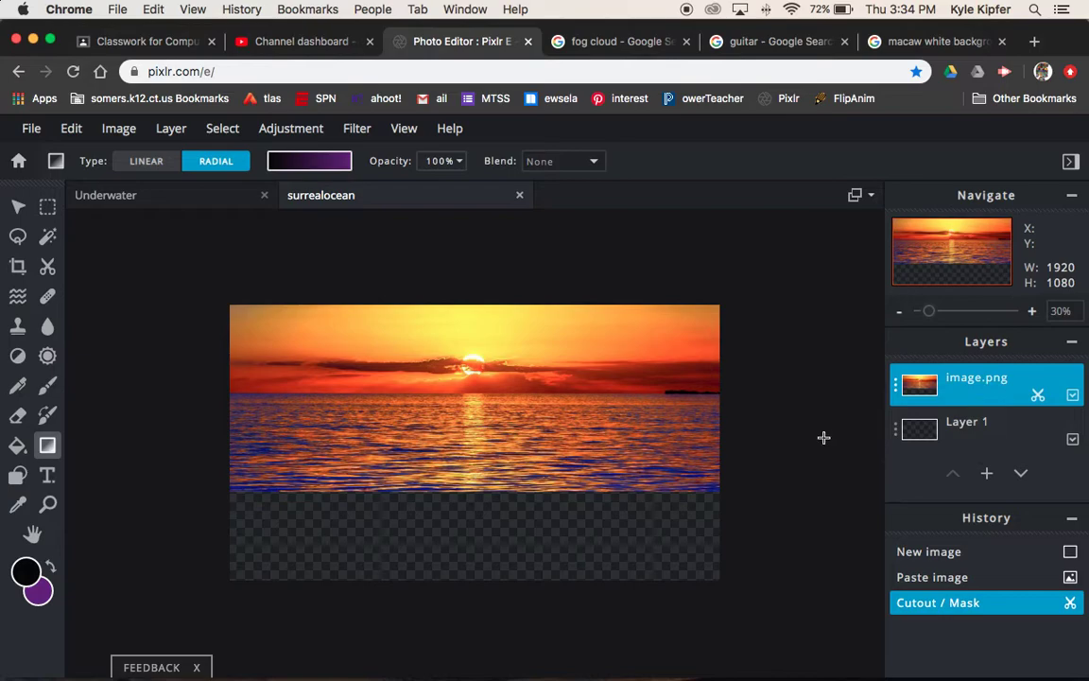
pyautogui.click(982, 430)
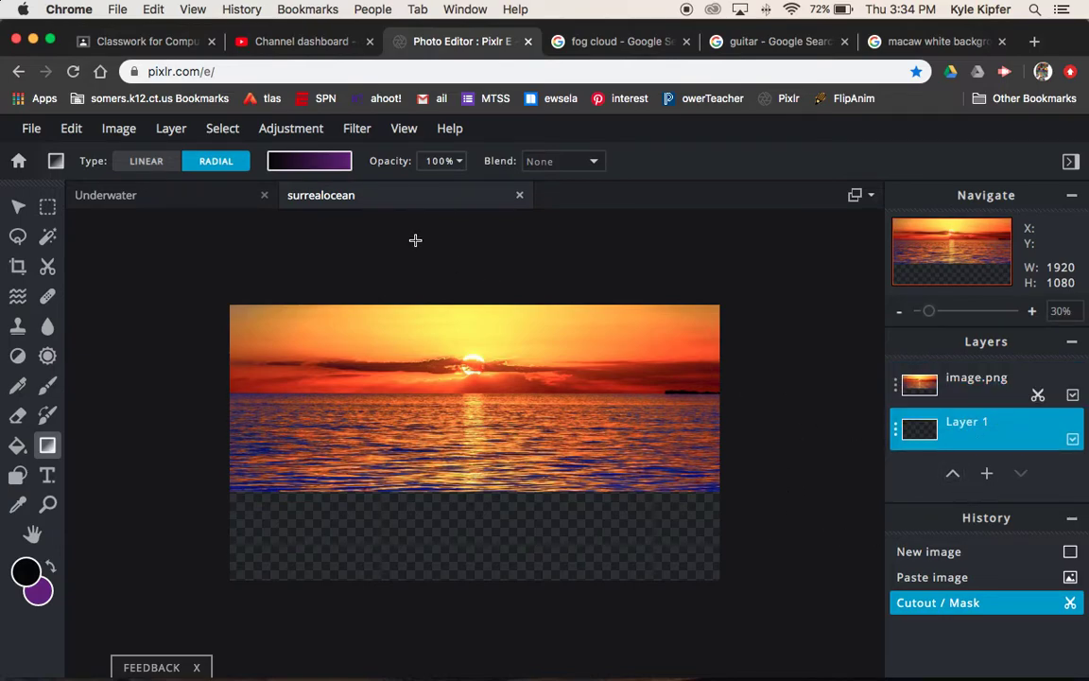
pyautogui.click(281, 154)
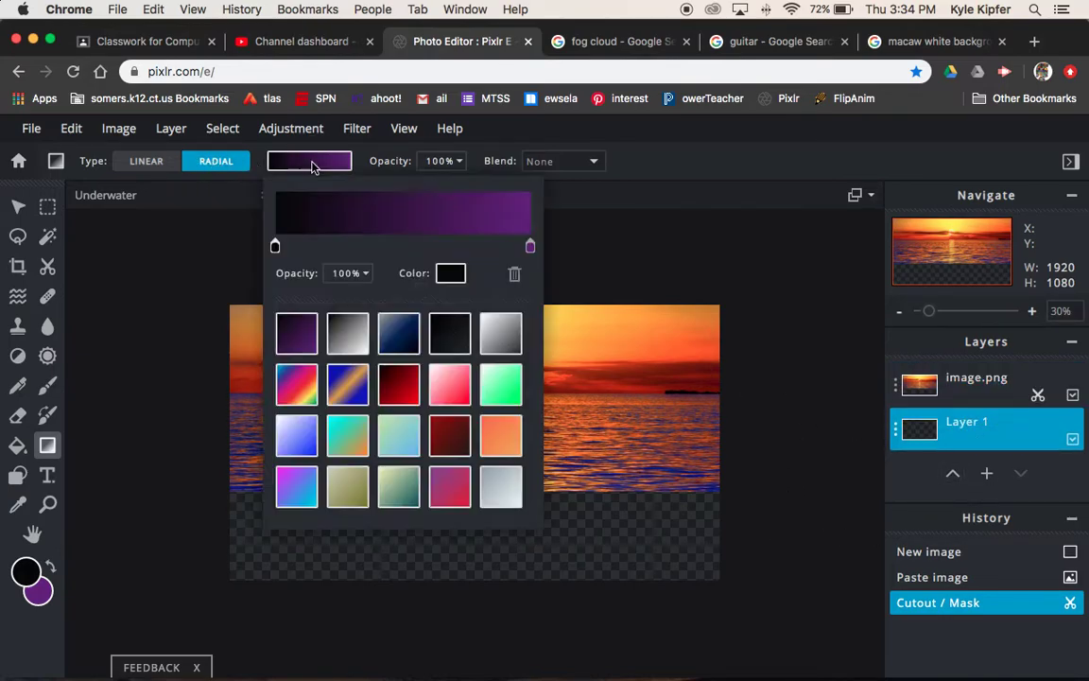
pyautogui.click(400, 338)
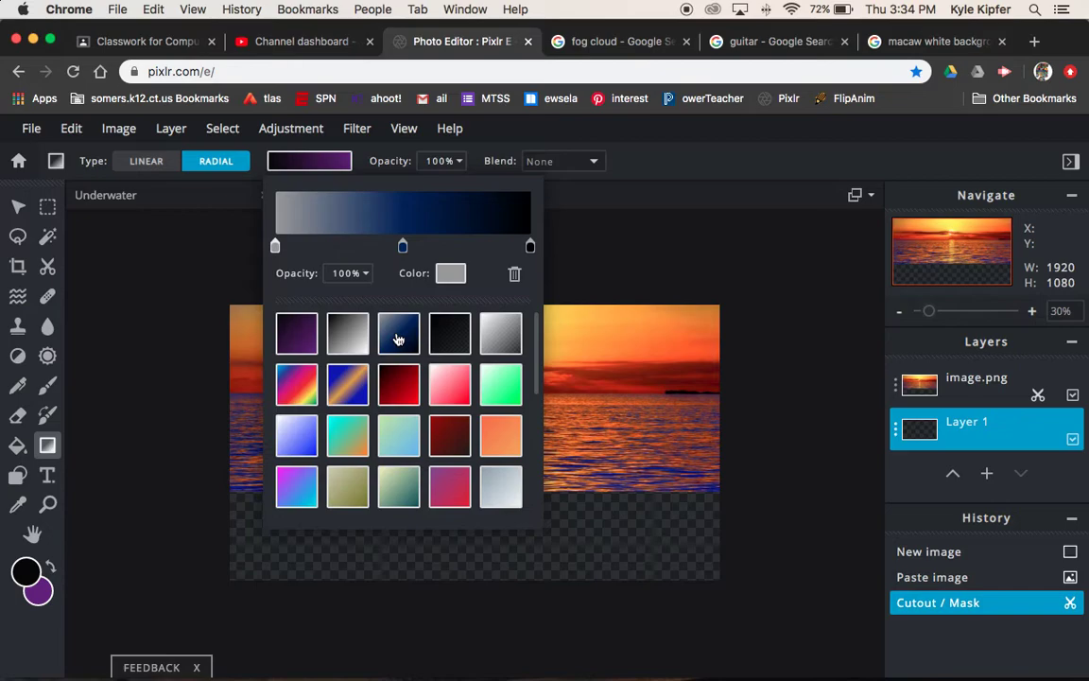
pyautogui.click(677, 255)
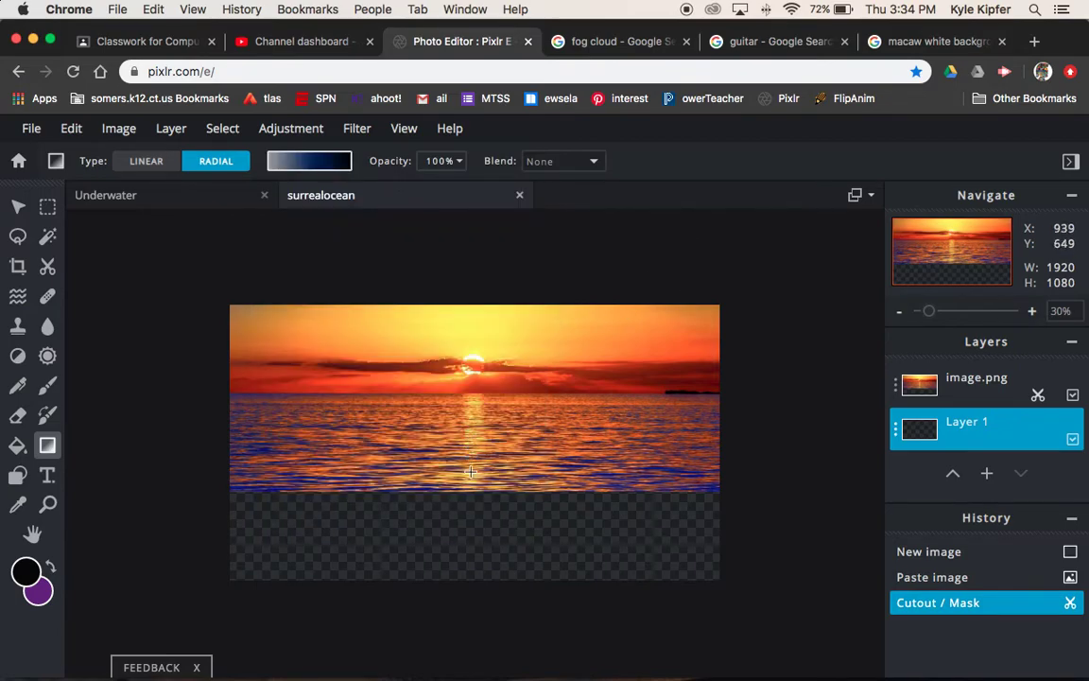
pyautogui.moveTo(469, 462); pyautogui.dragTo(231, 576)
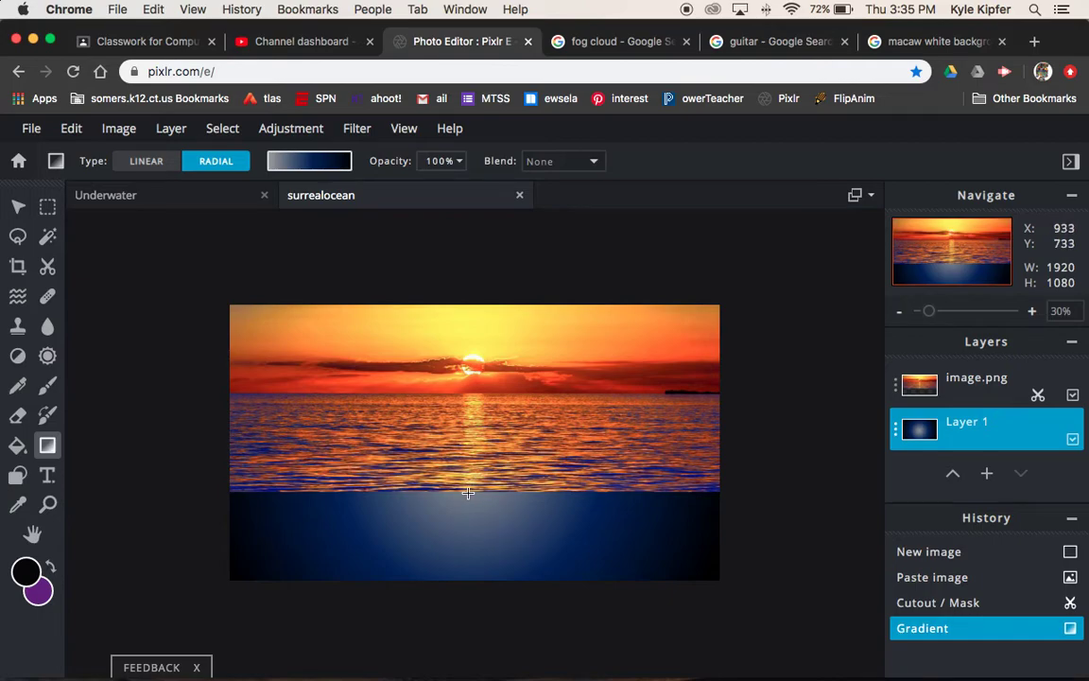
pyautogui.moveTo(472, 470); pyautogui.dragTo(199, 591)
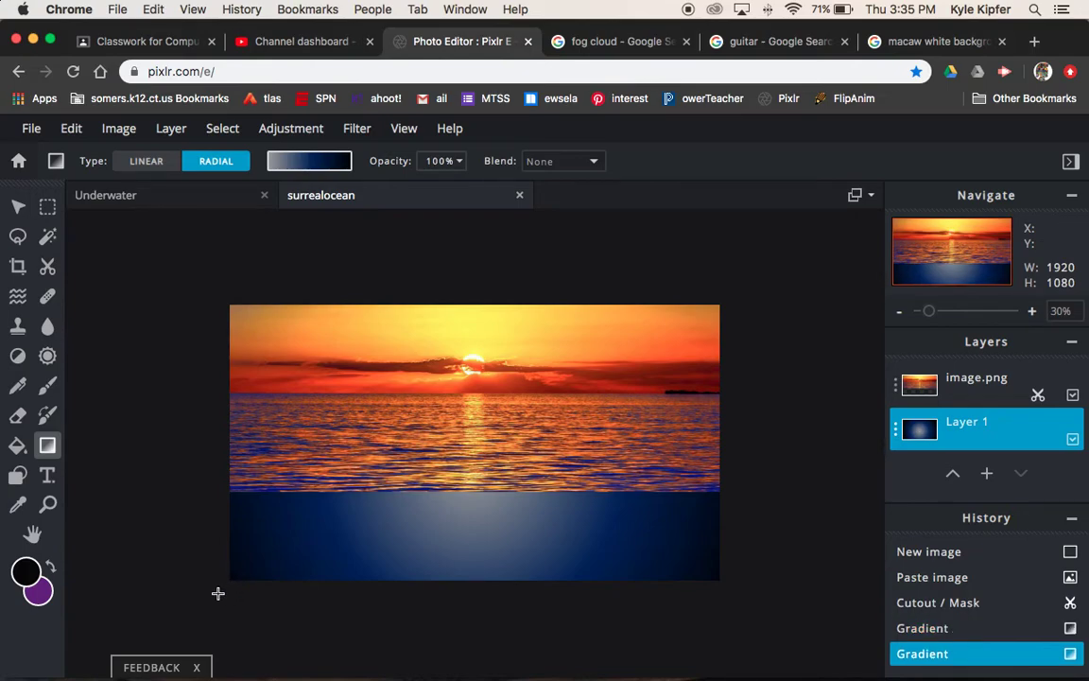
pyautogui.press('super+z')
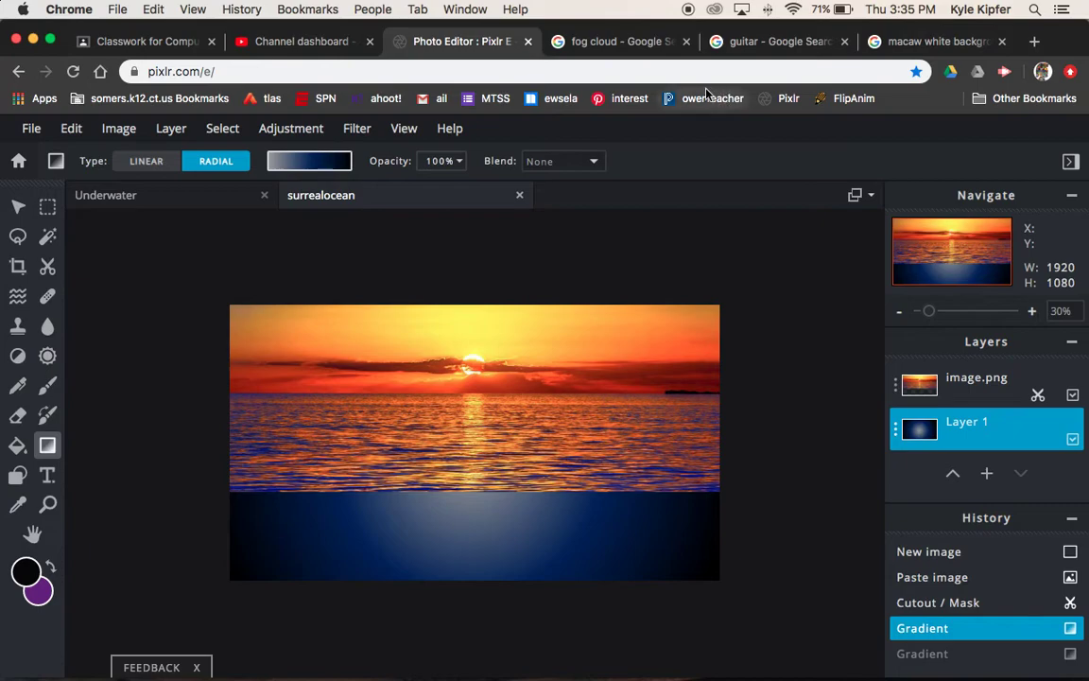
# - Copy the 123RF 'Atmospheric Smoke, Fog, cloud' image from the fog cloud results
pyautogui.click(635, 44)
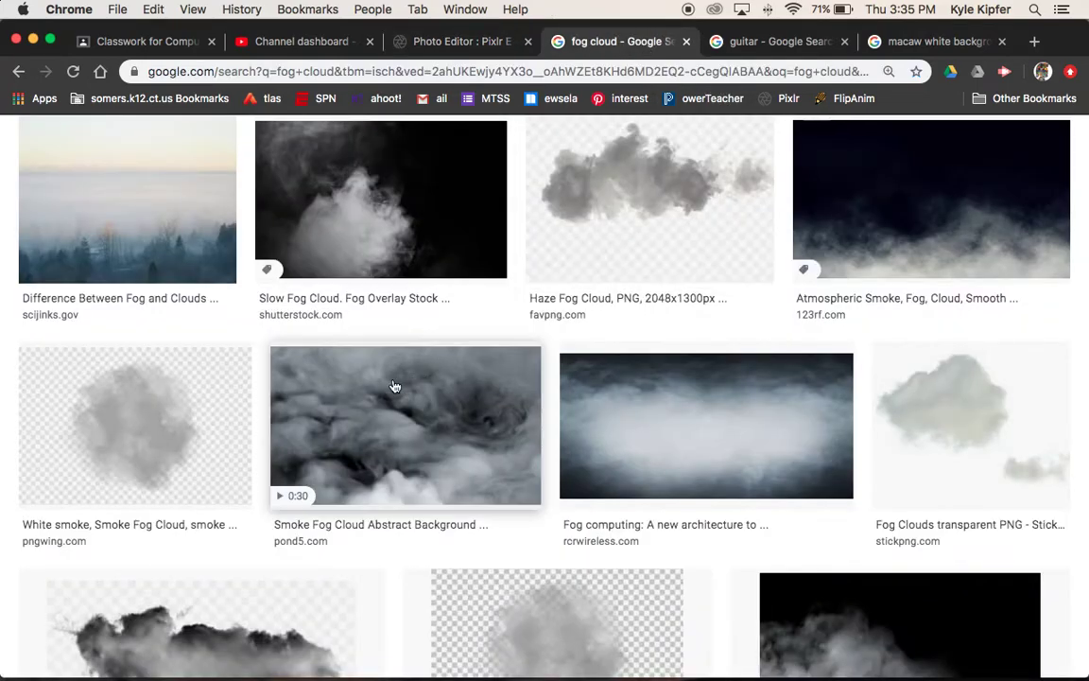
pyautogui.scroll(3, 399, 378)
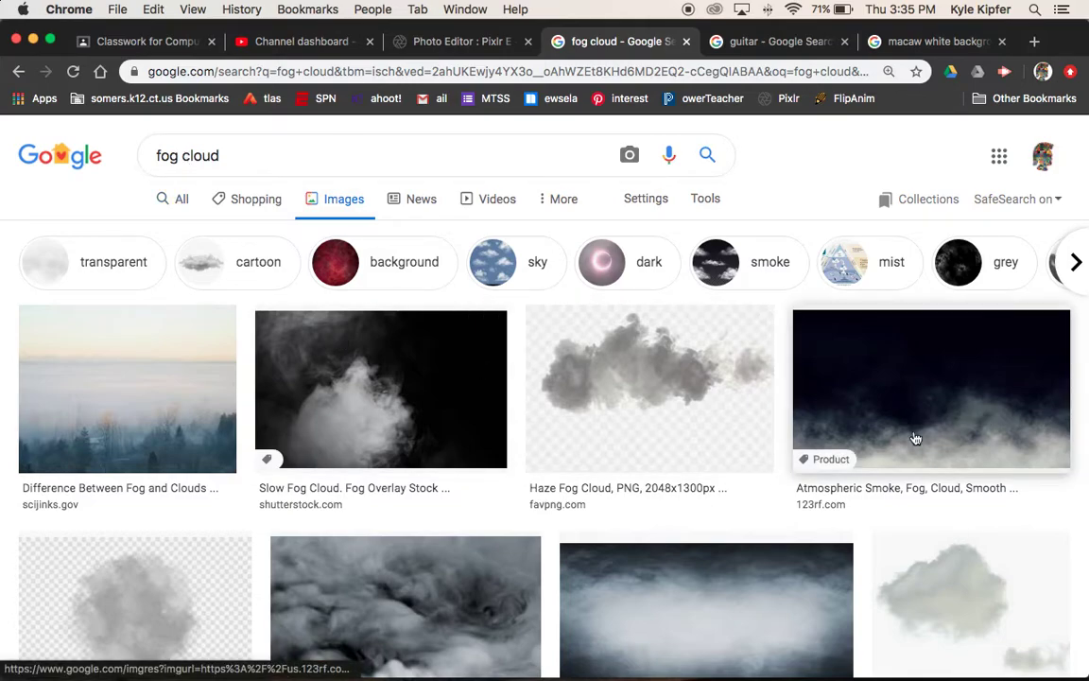
pyautogui.scroll(-5, 965, 410)
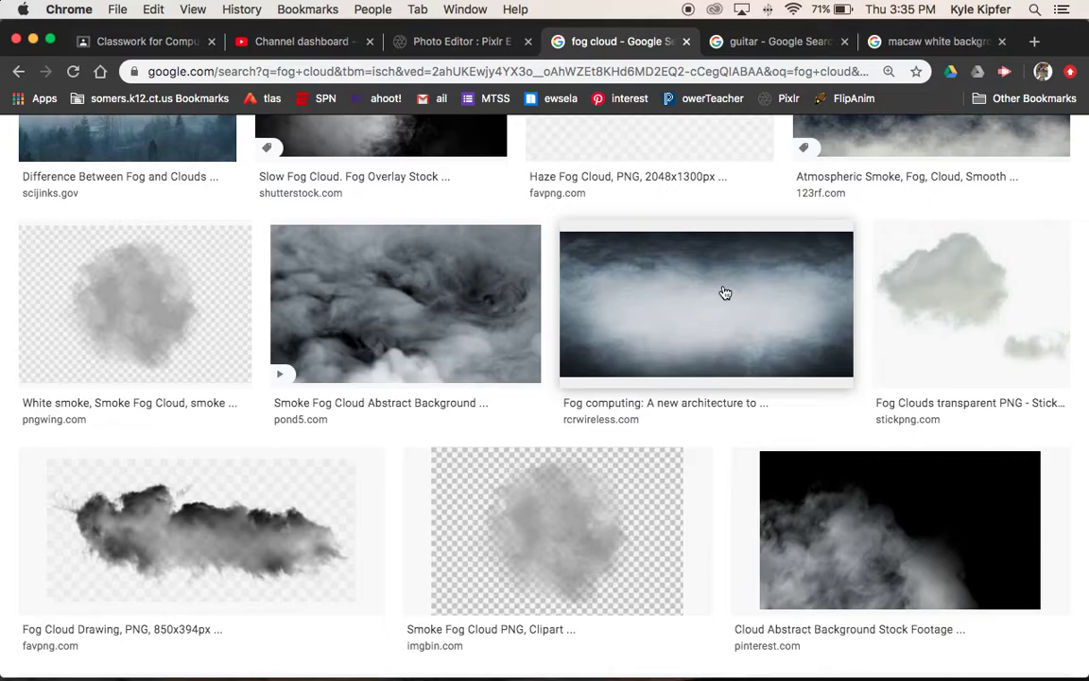
pyautogui.scroll(-15, 725, 293)
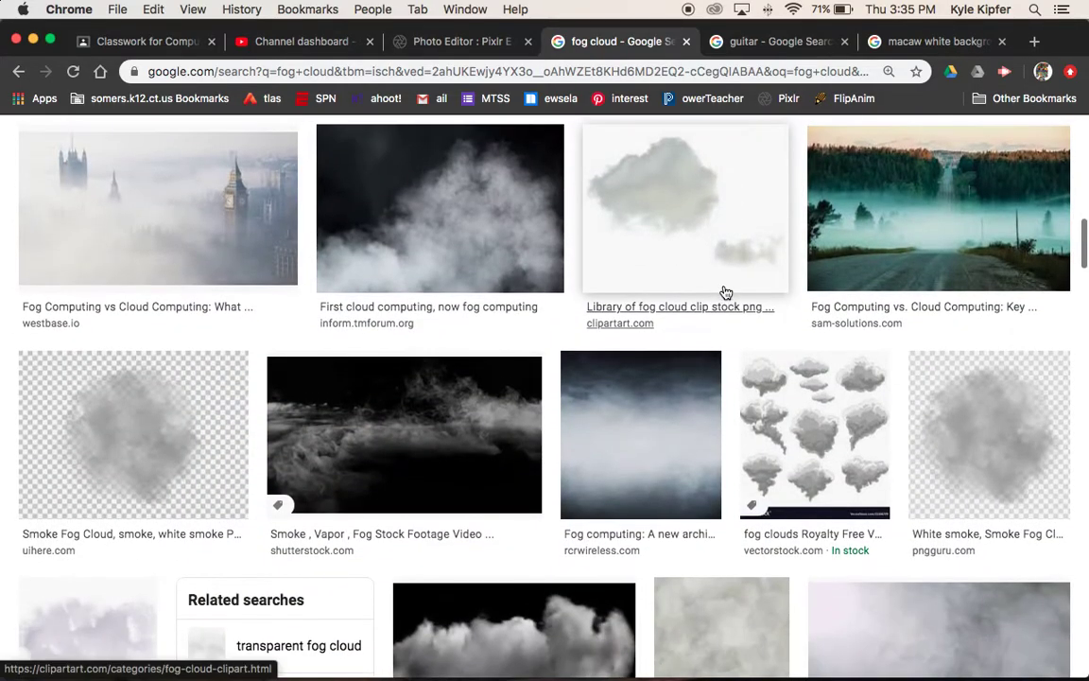
pyautogui.scroll(15, 726, 293)
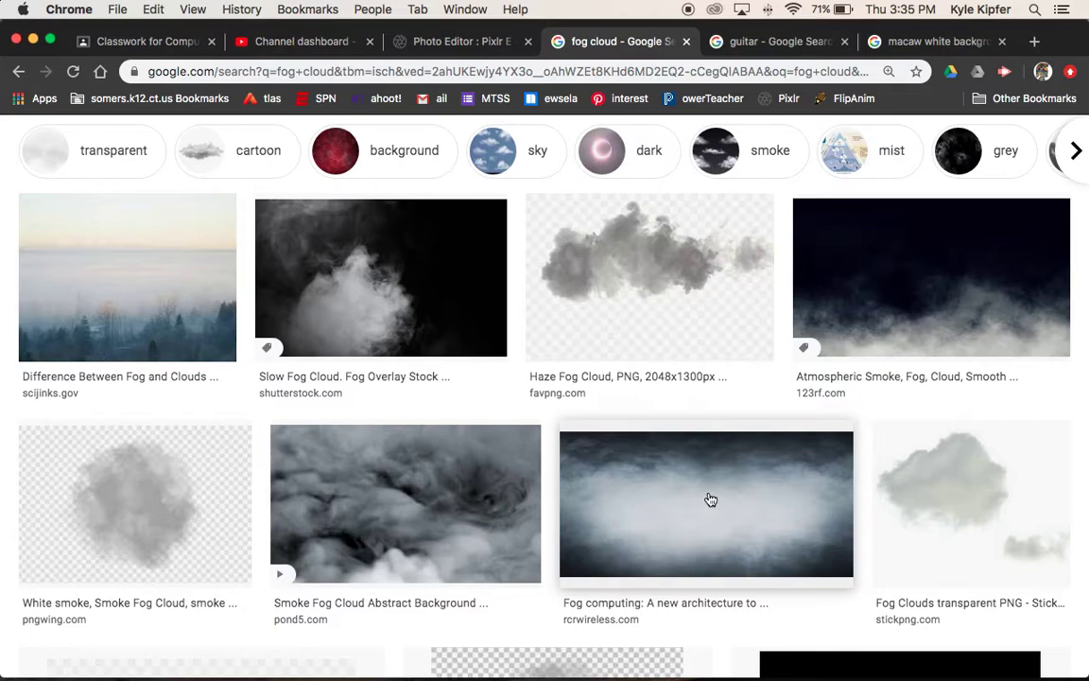
pyautogui.click(923, 291)
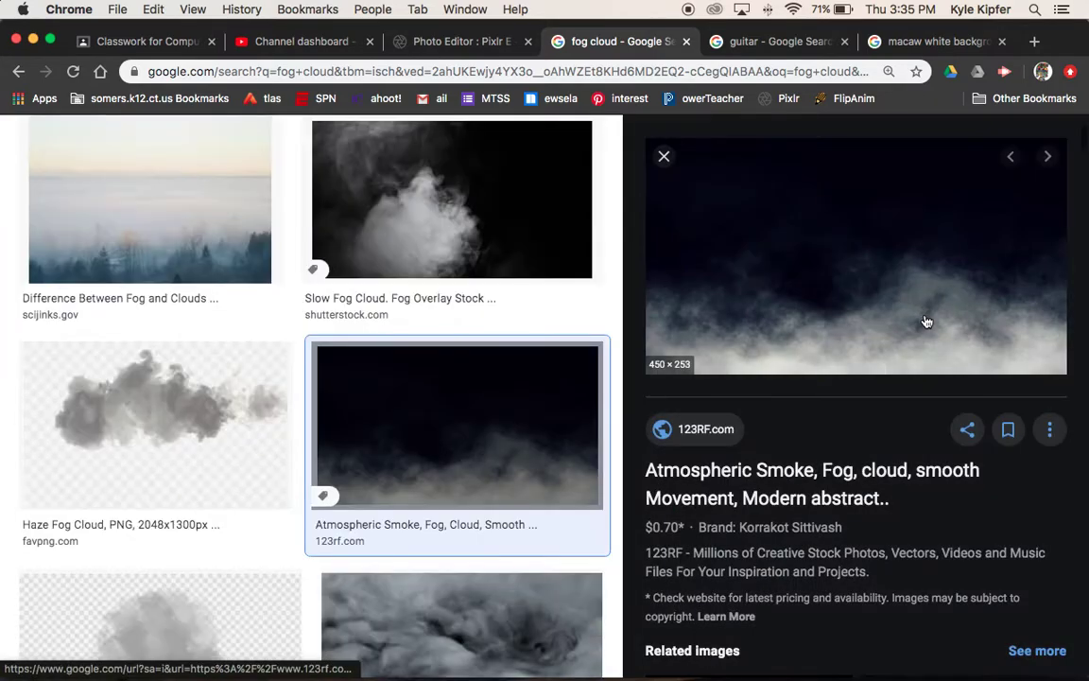
pyautogui.rightClick(853, 289)
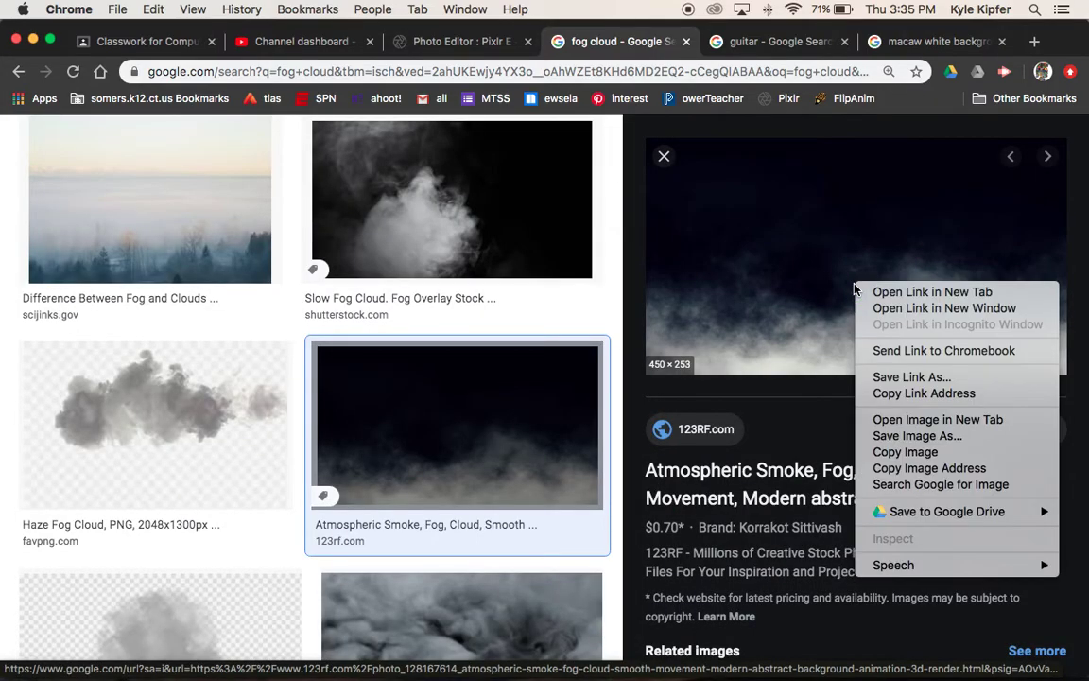
pyautogui.click(893, 452)
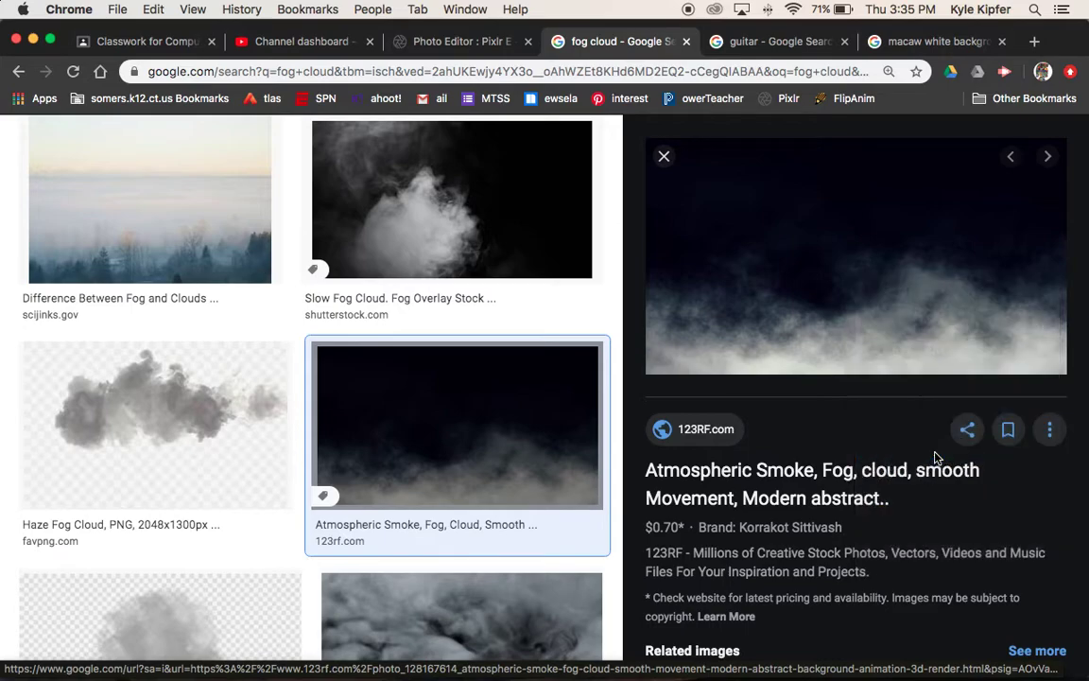
# - Paste the fog image as a new layer and stretch it over the whole canvas
pyautogui.click(463, 50)
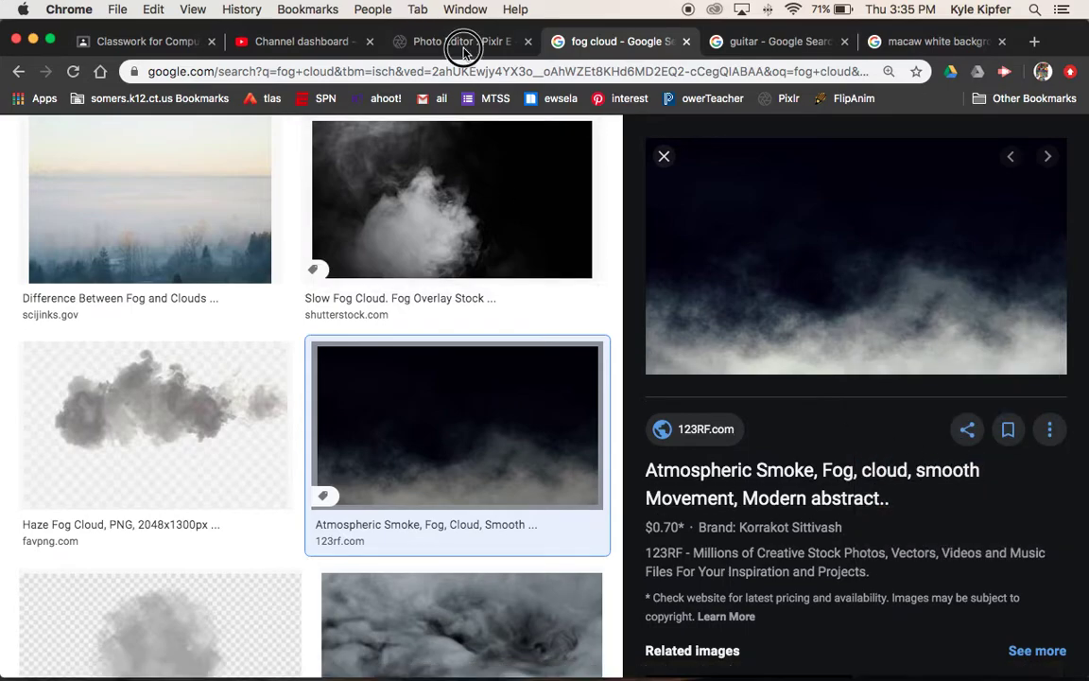
pyautogui.press('super+v')
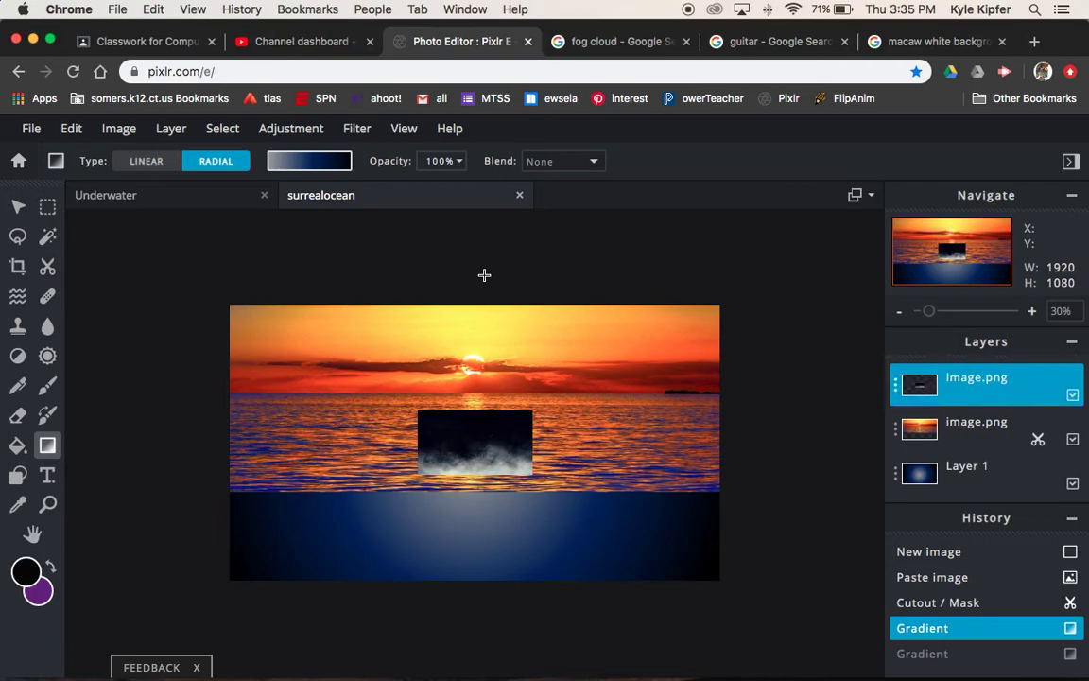
pyautogui.click(18, 206)
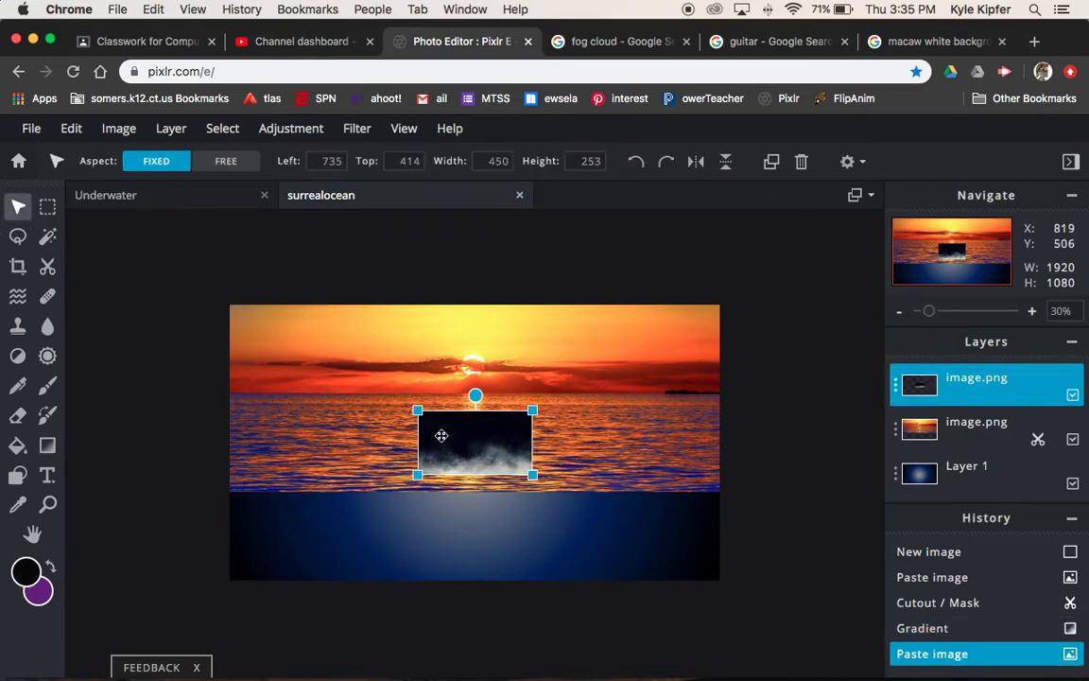
pyautogui.moveTo(413, 411); pyautogui.dragTo(224, 335)
pyautogui.moveTo(532, 475); pyautogui.dragTo(718, 538)
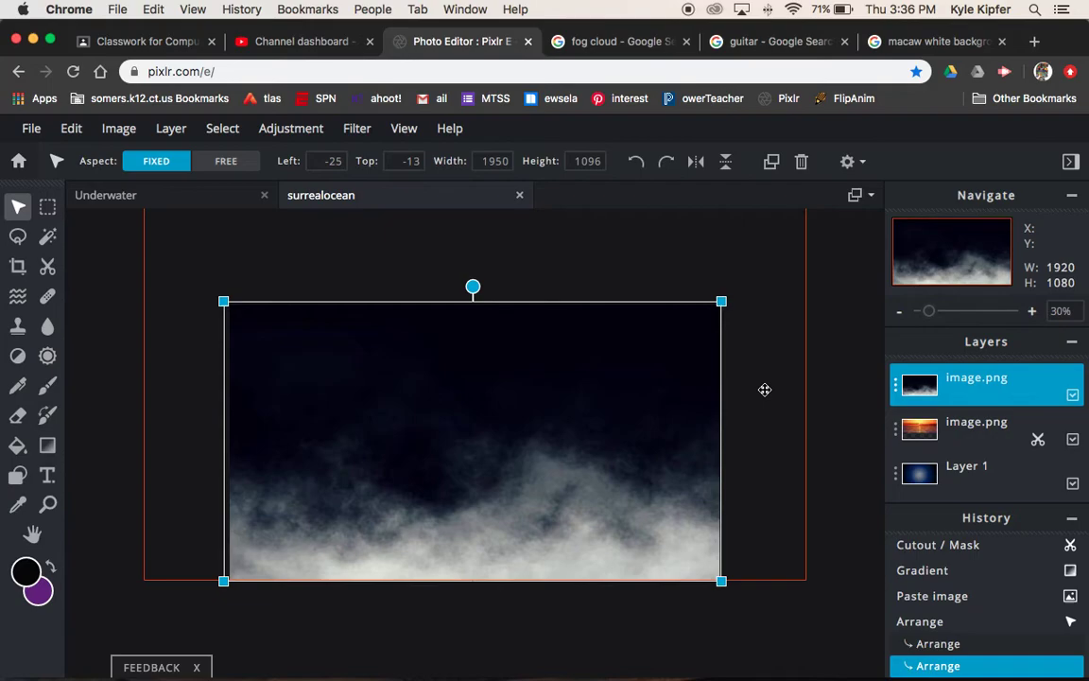
# - Lower the fog layer's transparency to 26
pyautogui.click(896, 389)
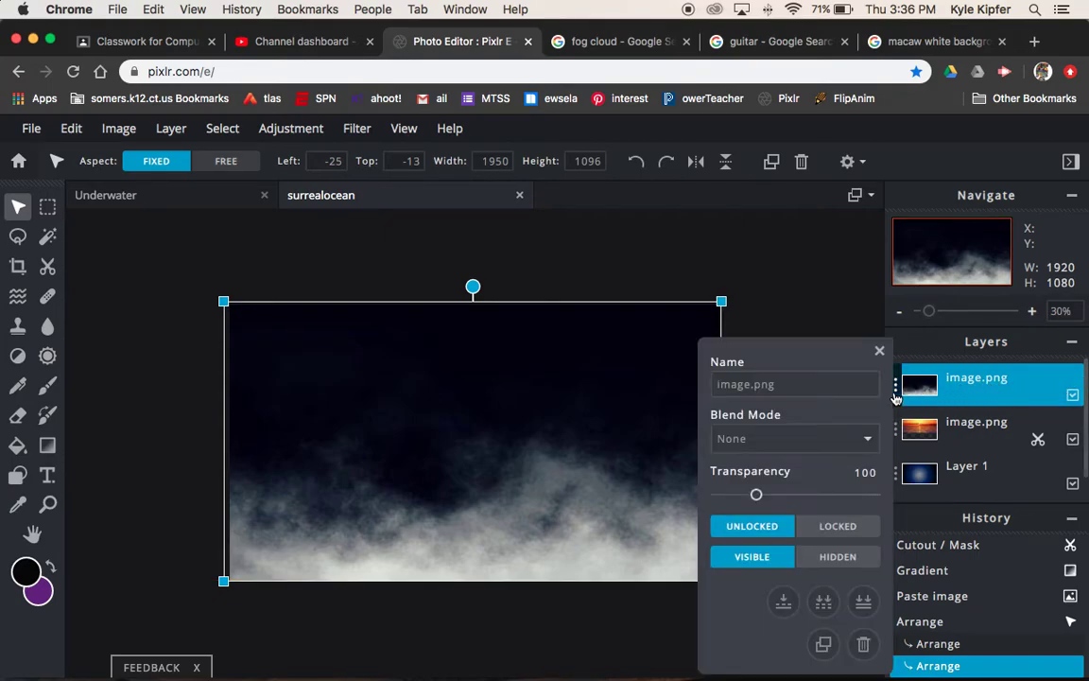
pyautogui.moveTo(874, 494); pyautogui.dragTo(771, 506)
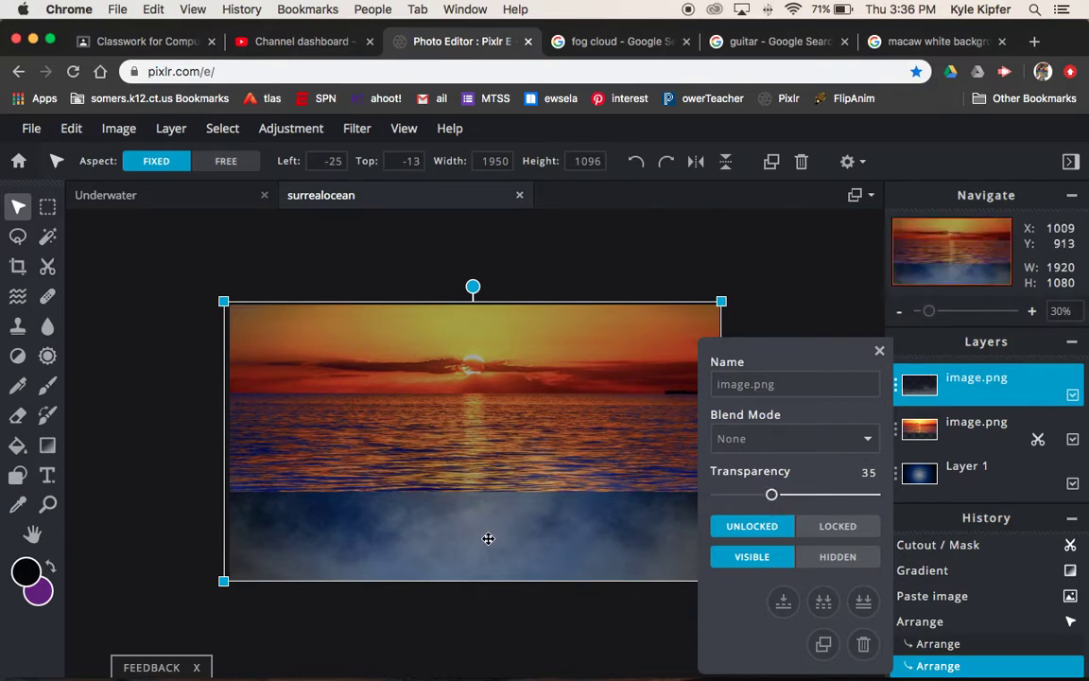
pyautogui.moveTo(769, 494); pyautogui.dragTo(759, 495)
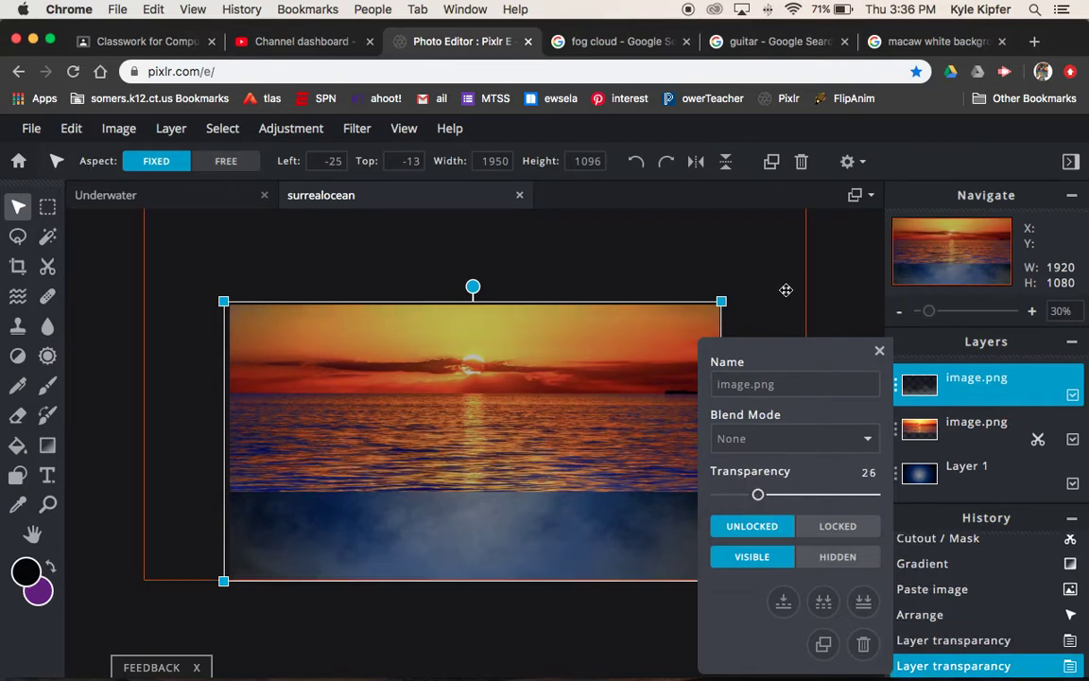
# - Remove the fog layer above the horizon with a Remove-mode cutout rectangle
pyautogui.click(849, 281)
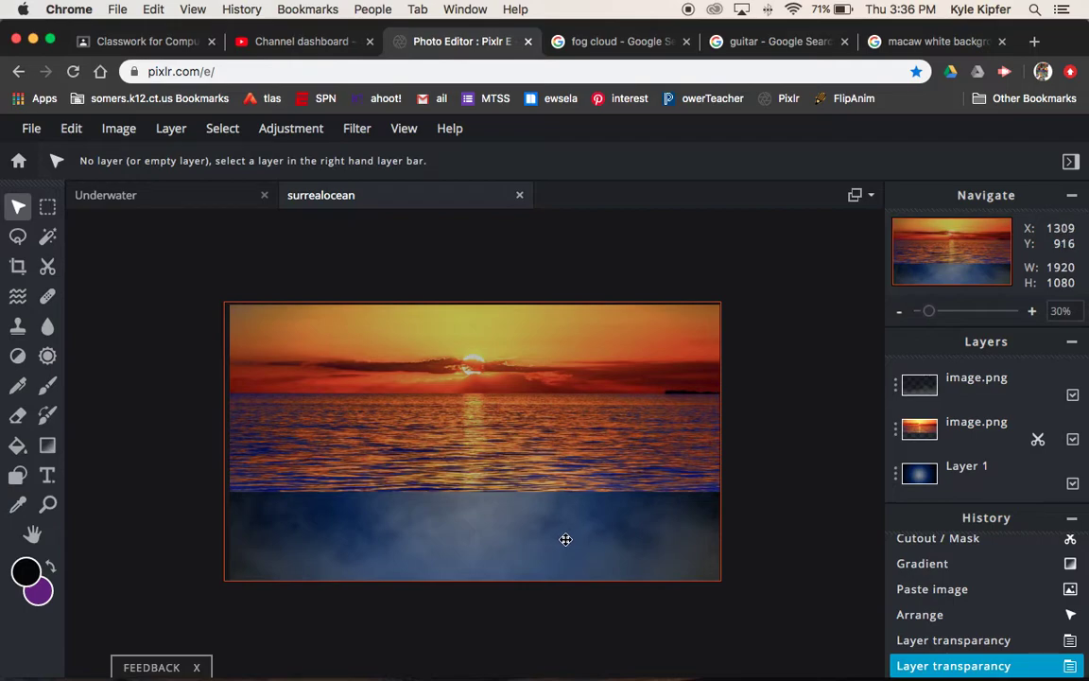
pyautogui.moveTo(516, 542); pyautogui.dragTo(269, 194)
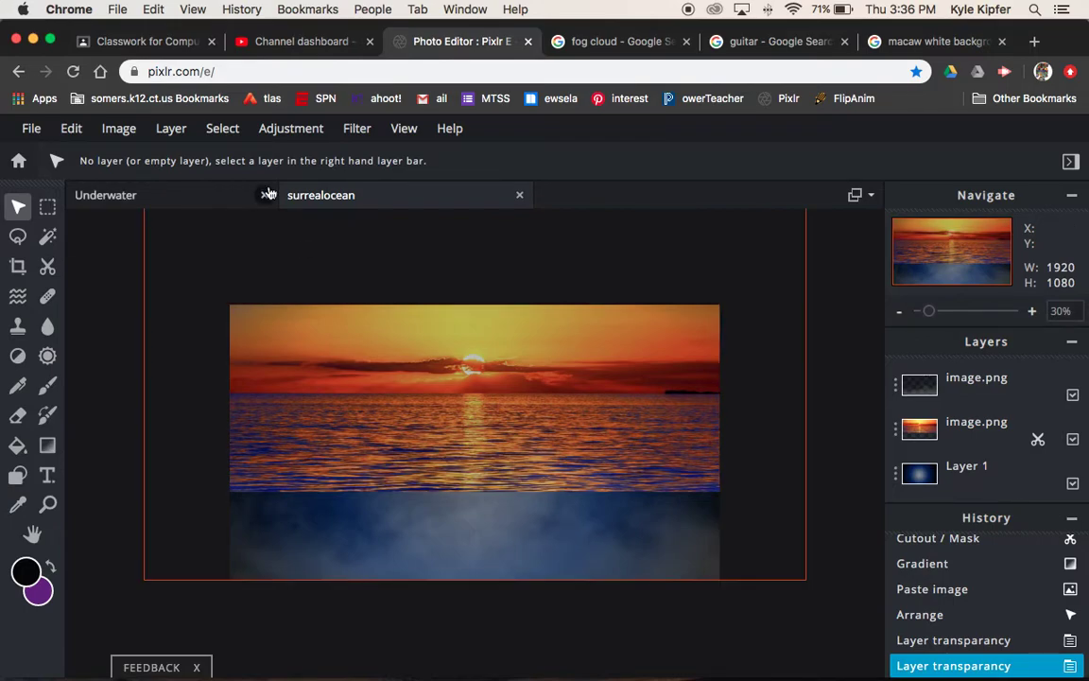
pyautogui.click(47, 268)
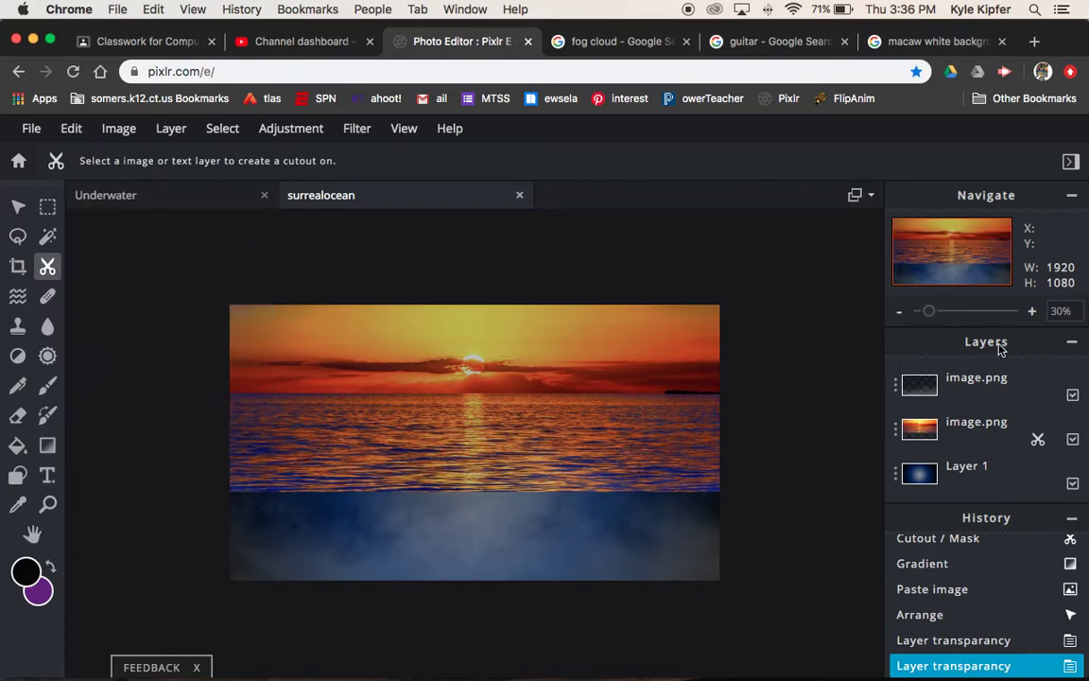
pyautogui.click(993, 381)
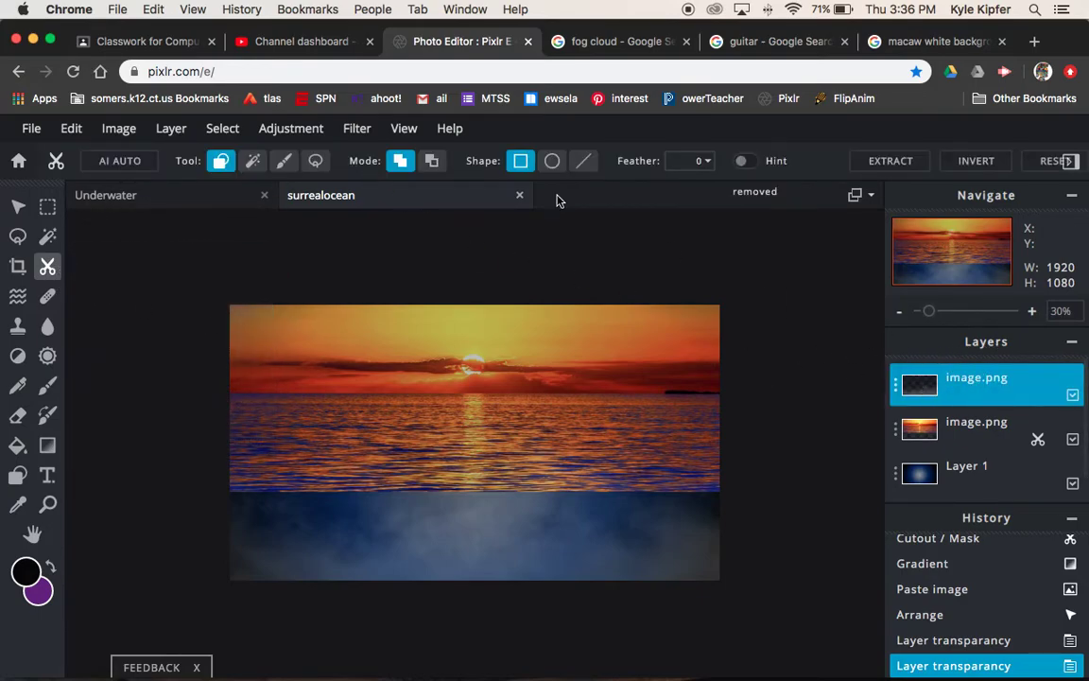
pyautogui.click(430, 162)
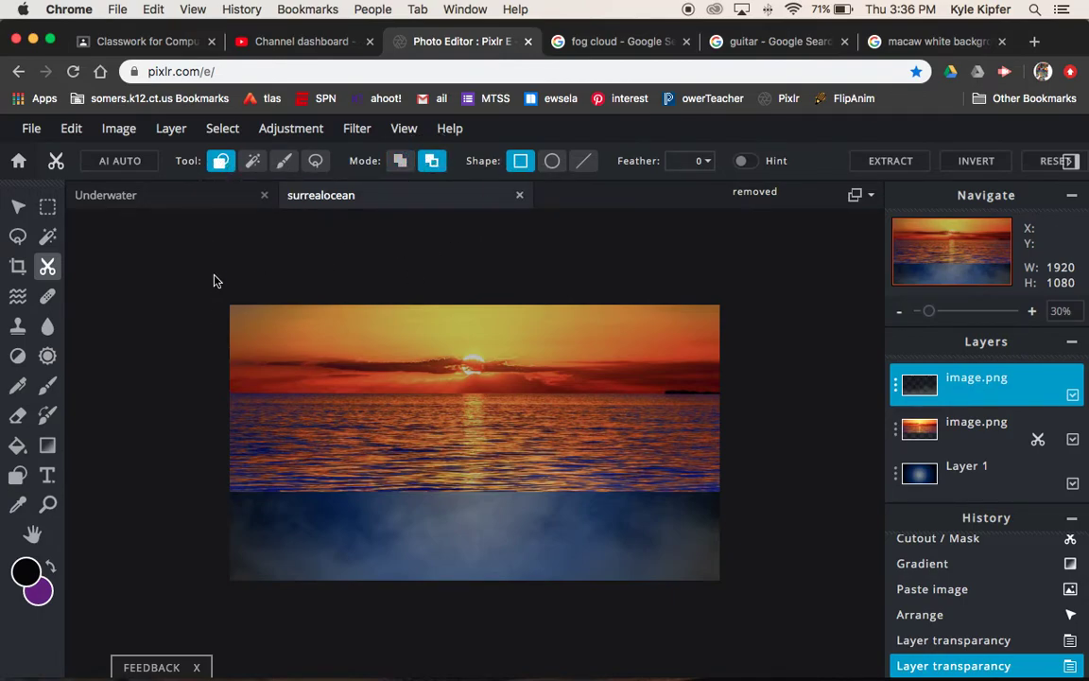
pyautogui.moveTo(213, 276); pyautogui.dragTo(749, 493)
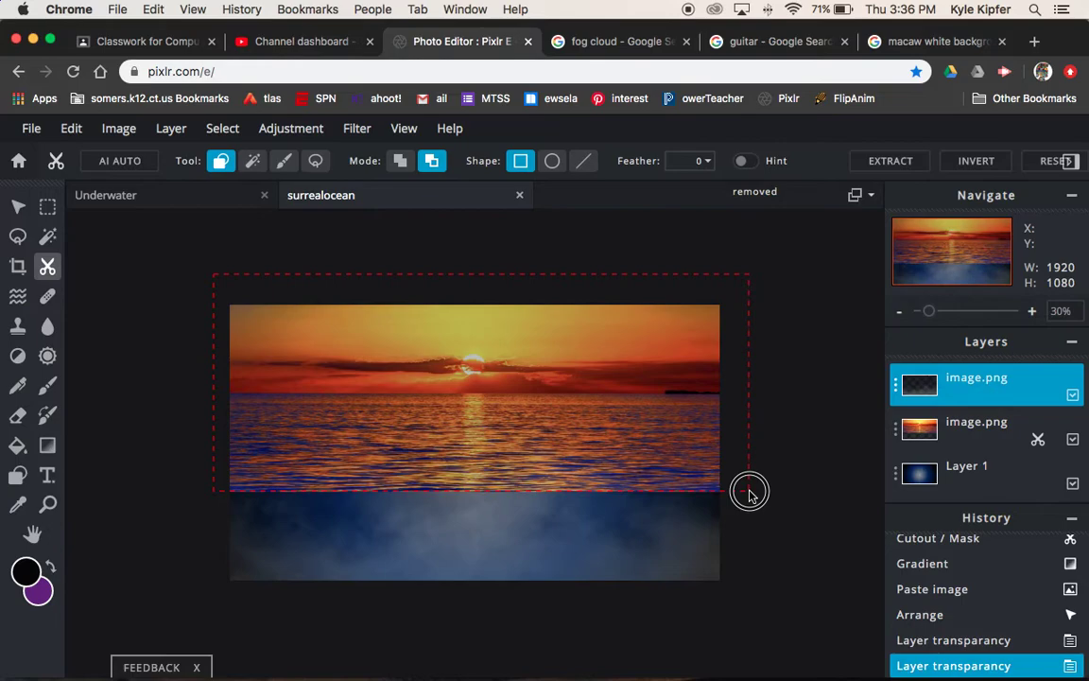
pyautogui.moveTo(750, 493); pyautogui.dragTo(748, 494)
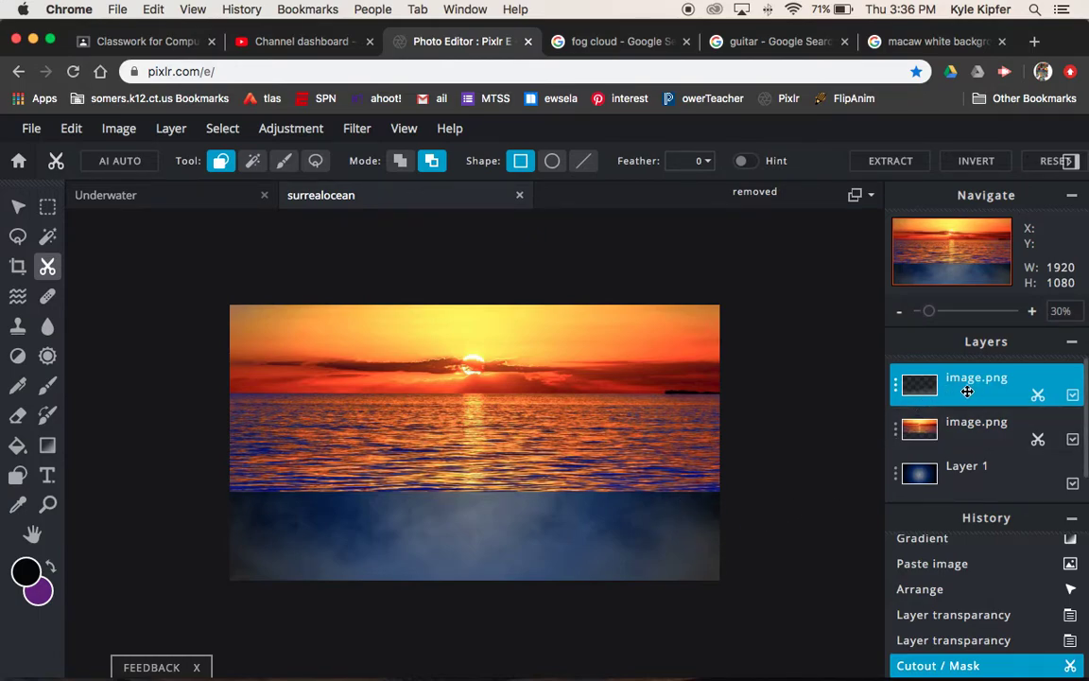
# - Set the fog layer to transparency 100 with the Soft-light blend mode
pyautogui.click(898, 394)
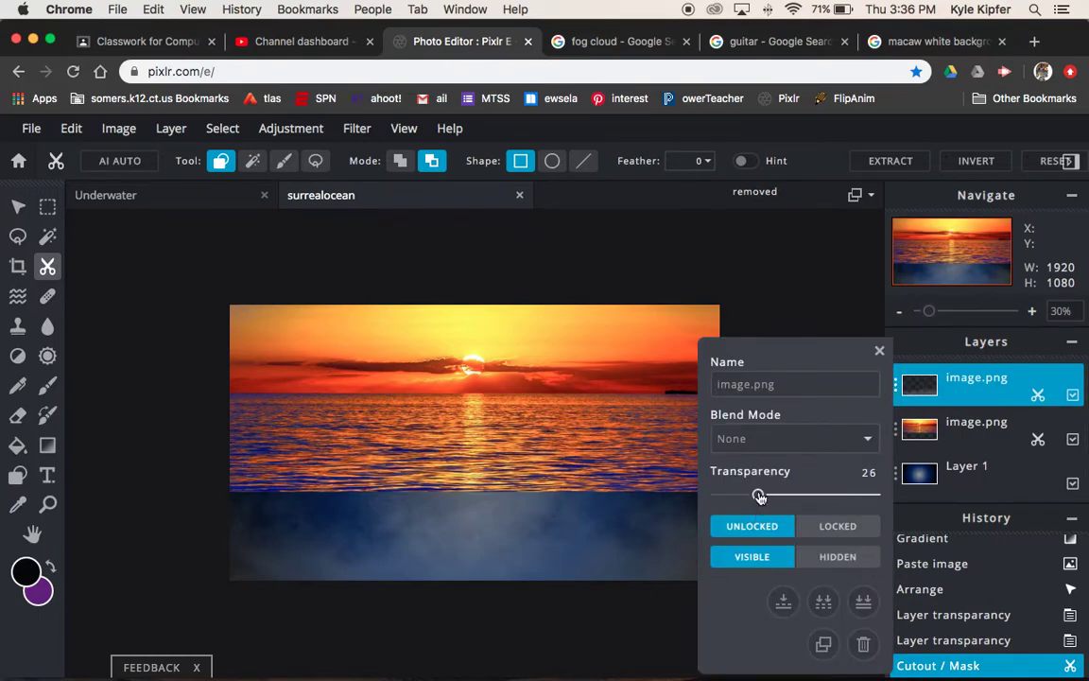
pyautogui.moveTo(757, 495); pyautogui.dragTo(849, 461)
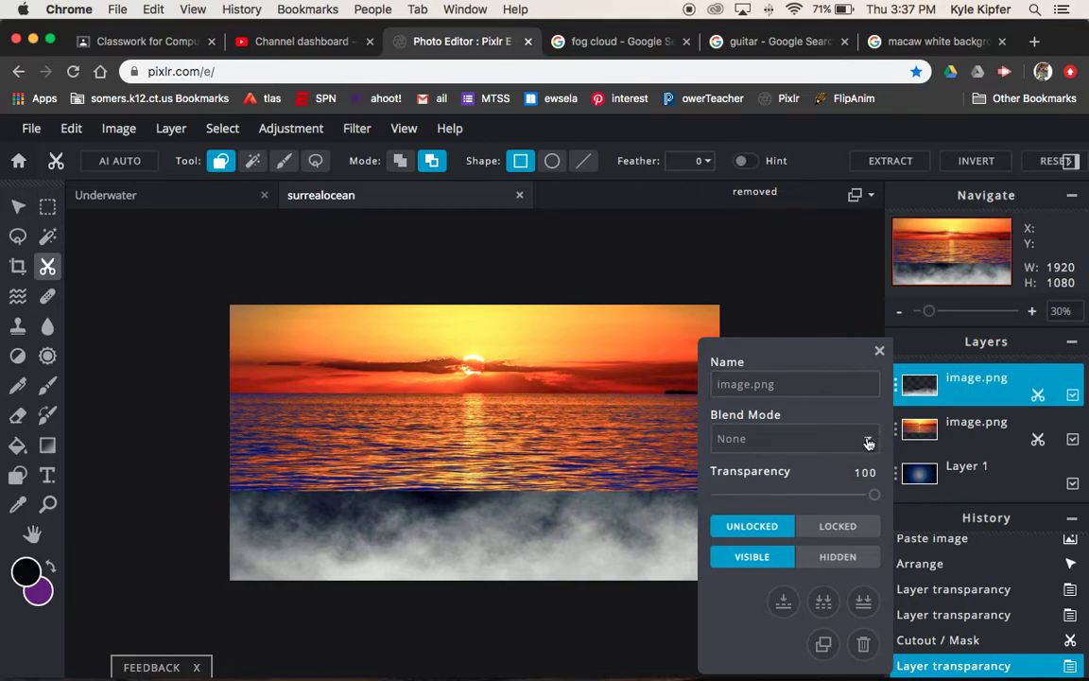
pyautogui.click(868, 443)
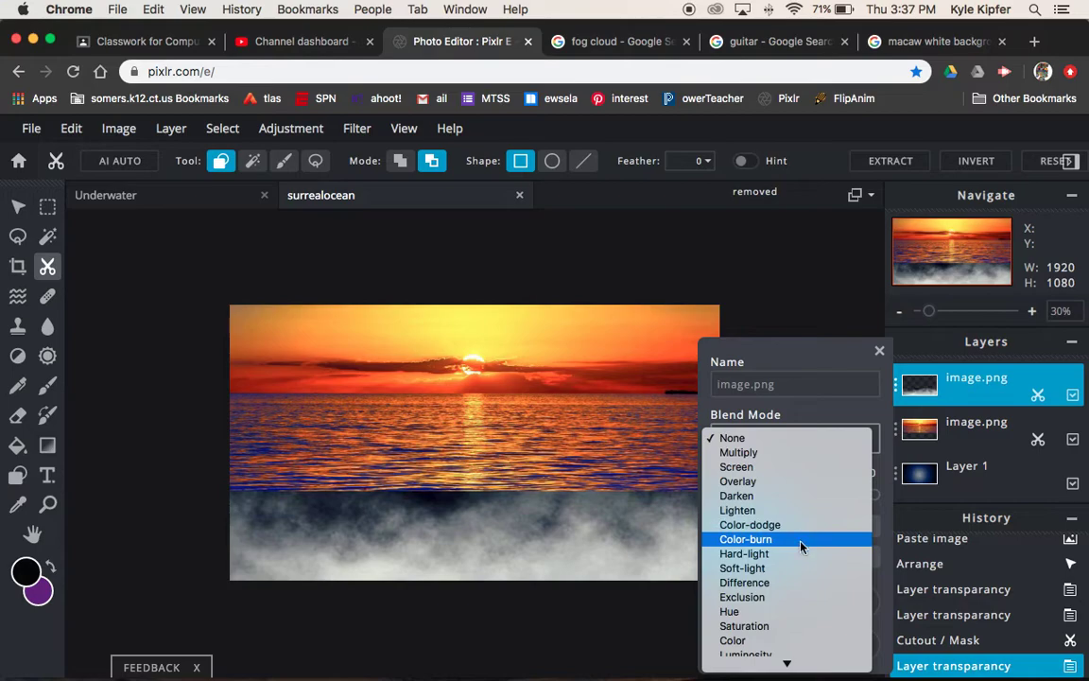
pyautogui.click(797, 567)
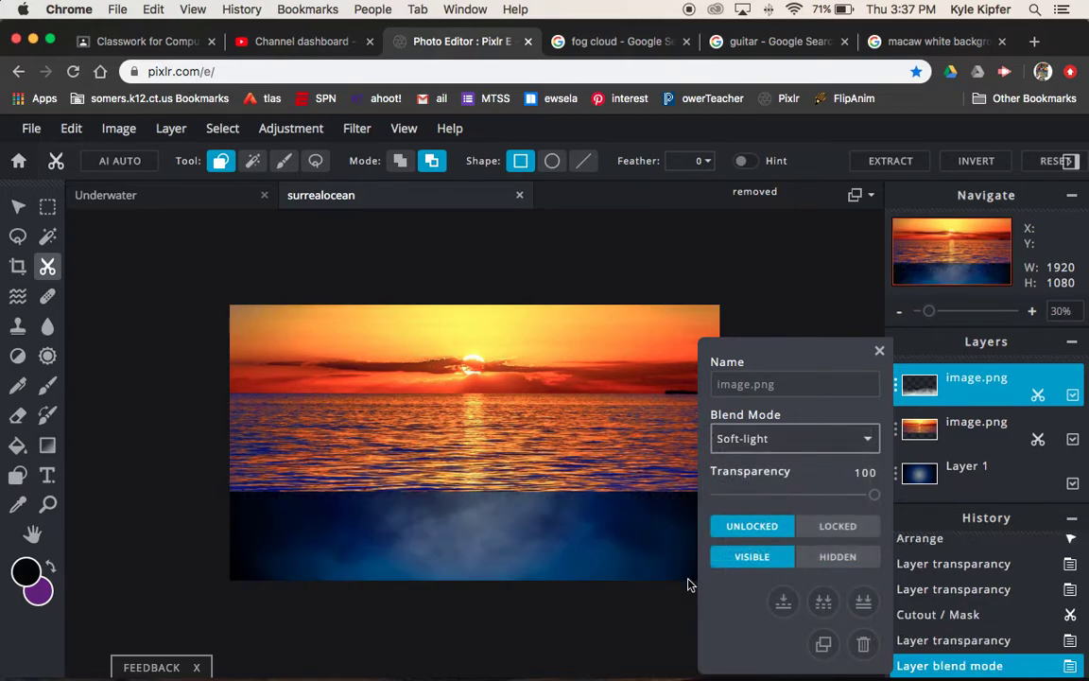
pyautogui.click(878, 351)
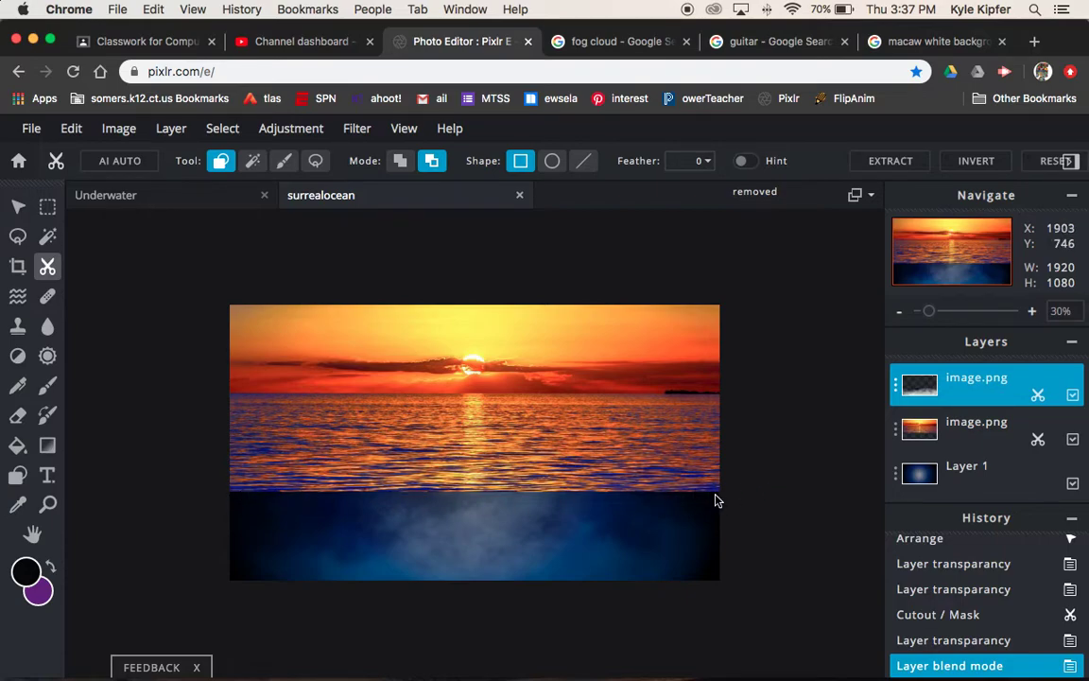
# - Softly erase the sunset layer's lower edge with a 97px, 51%-softness Draw Cutout brush
pyautogui.click(983, 434)
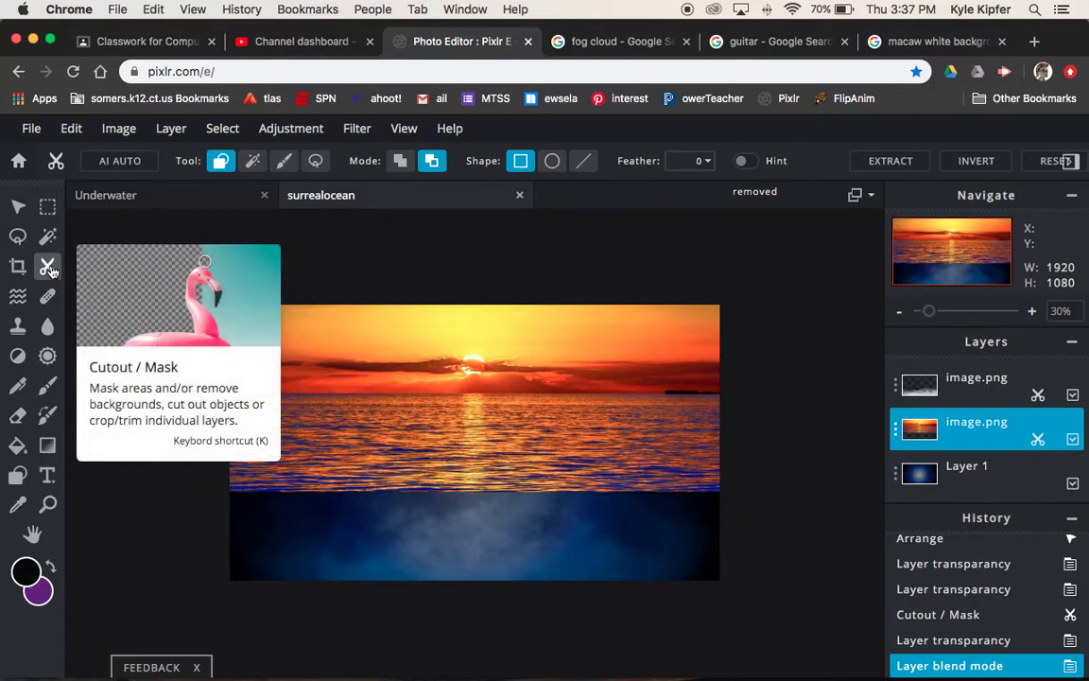
pyautogui.click(287, 165)
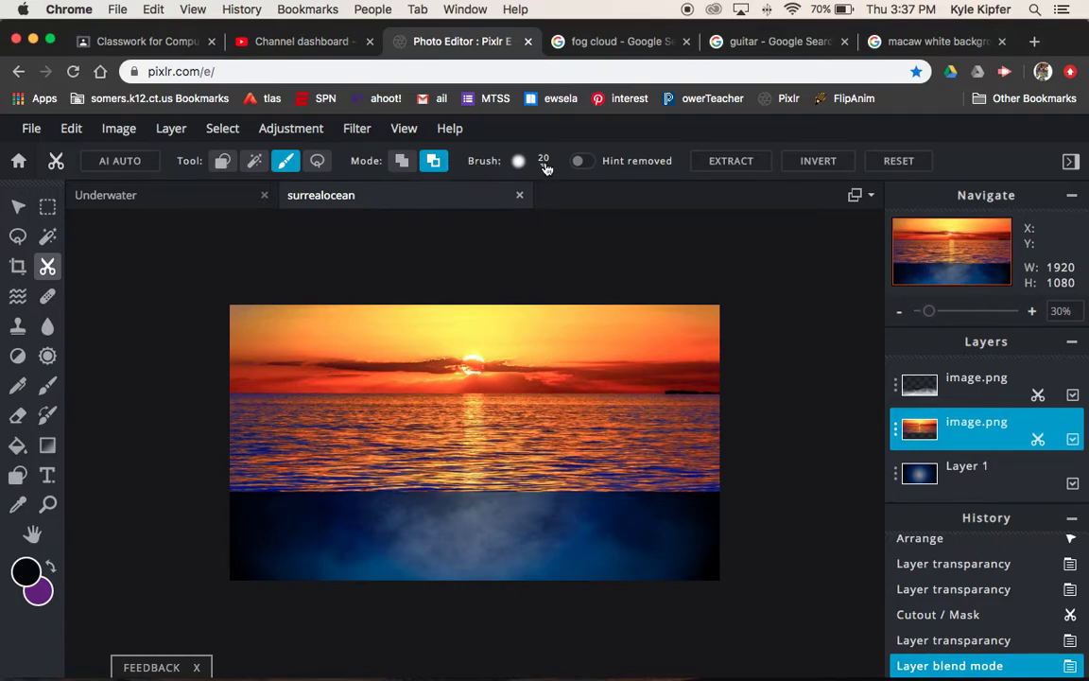
pyautogui.click(544, 167)
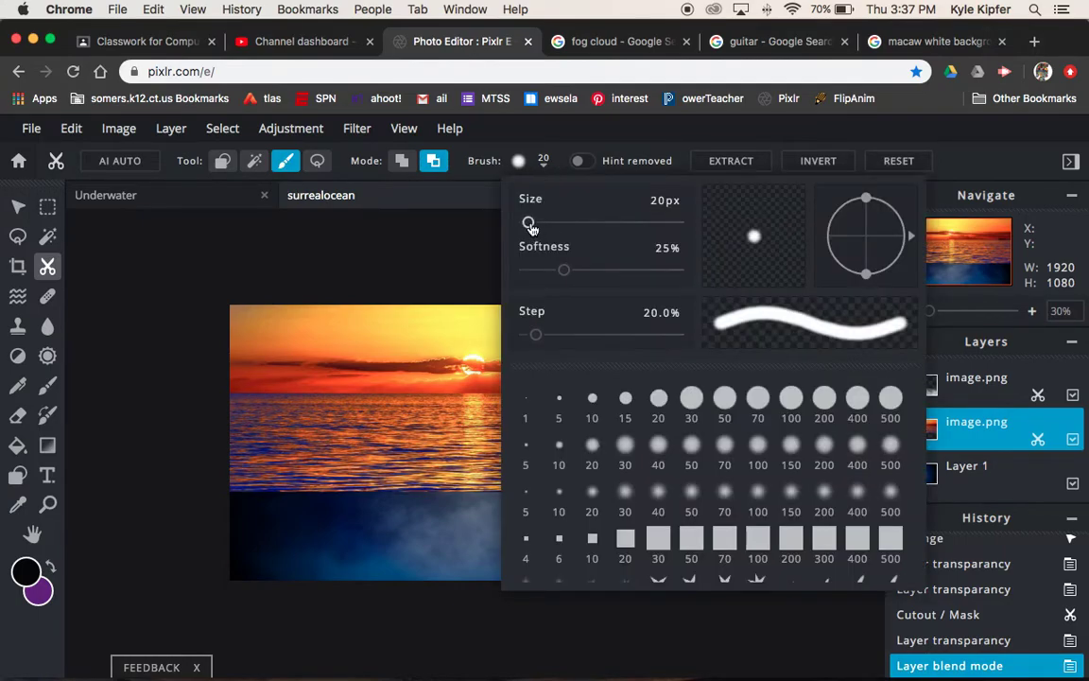
pyautogui.moveTo(528, 224); pyautogui.dragTo(541, 225)
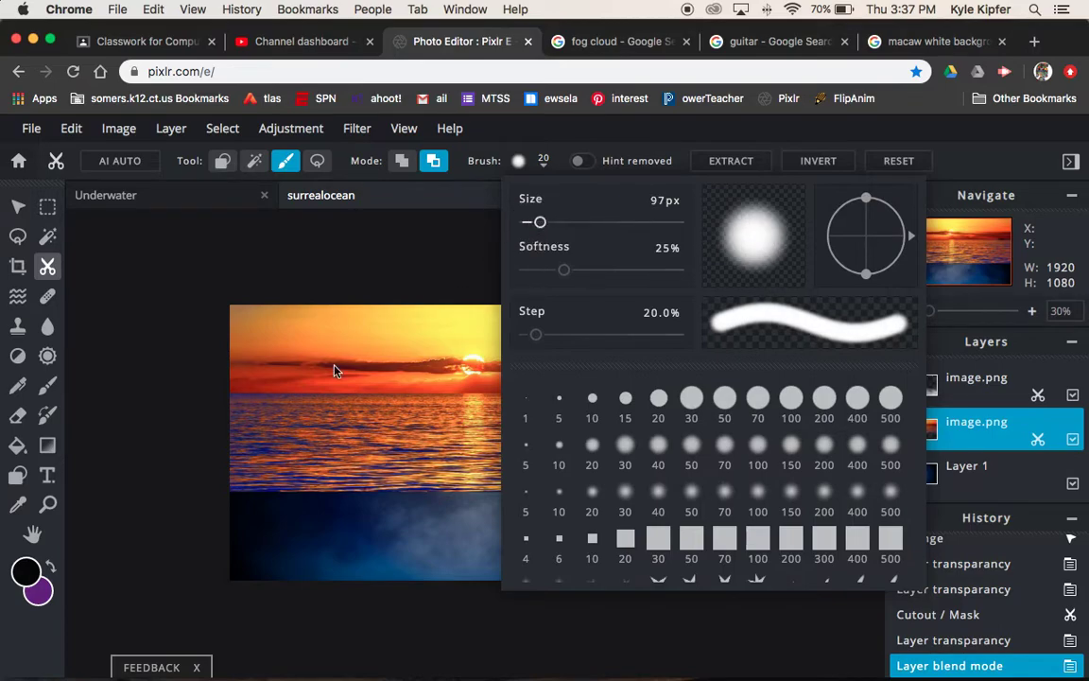
pyautogui.moveTo(564, 271); pyautogui.dragTo(605, 273)
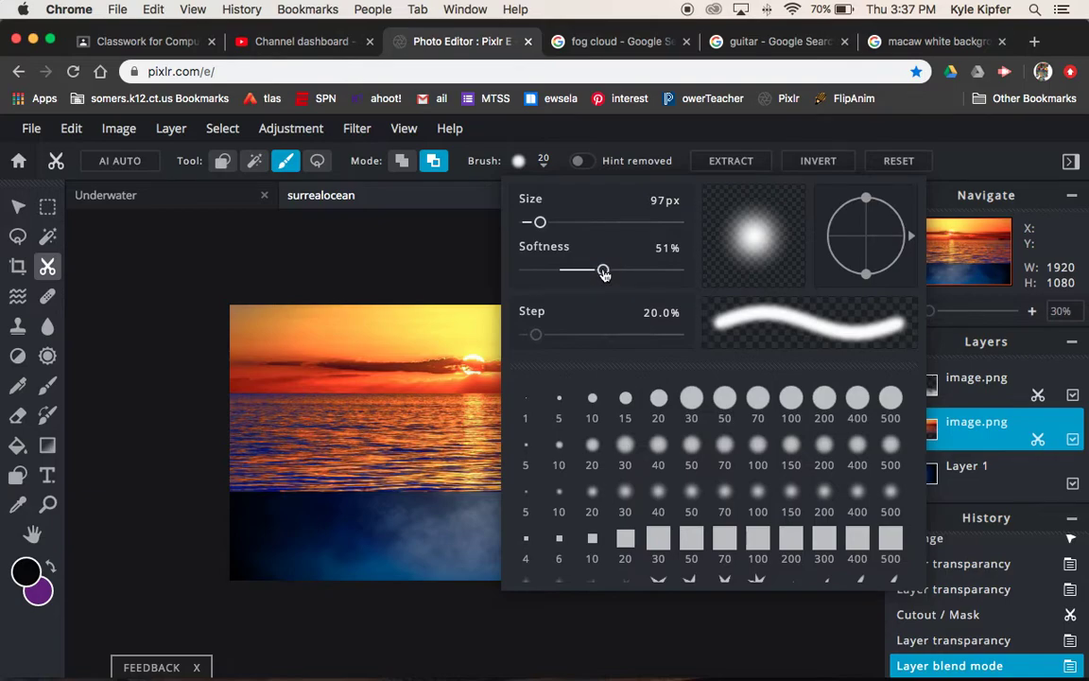
pyautogui.click(172, 331)
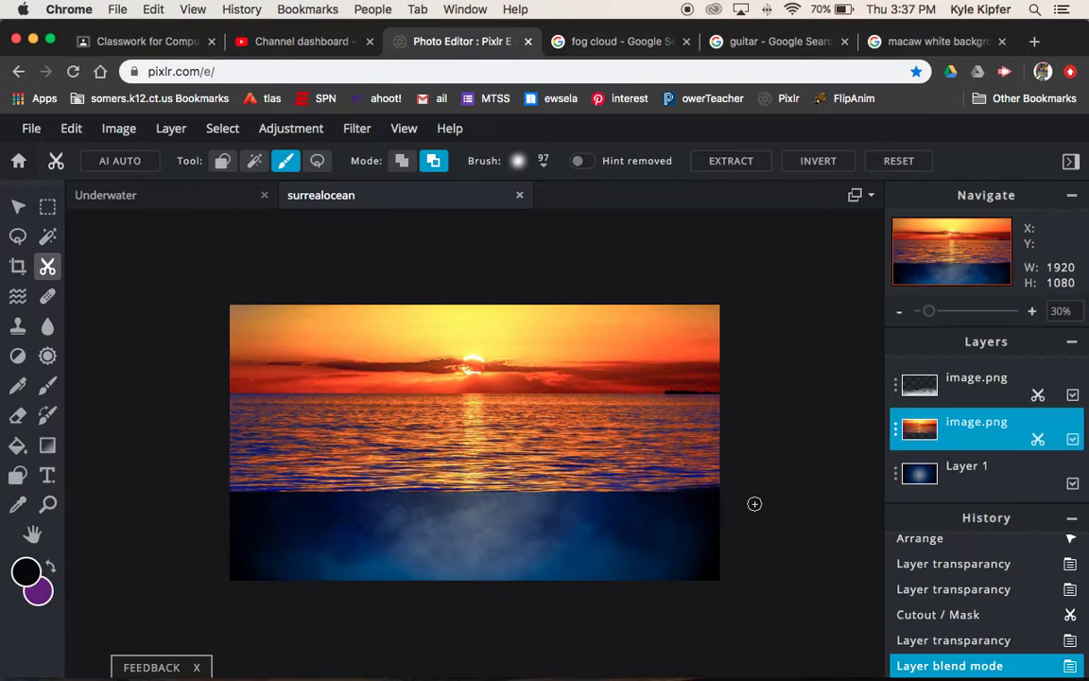
pyautogui.moveTo(753, 503); pyautogui.dragTo(268, 494)
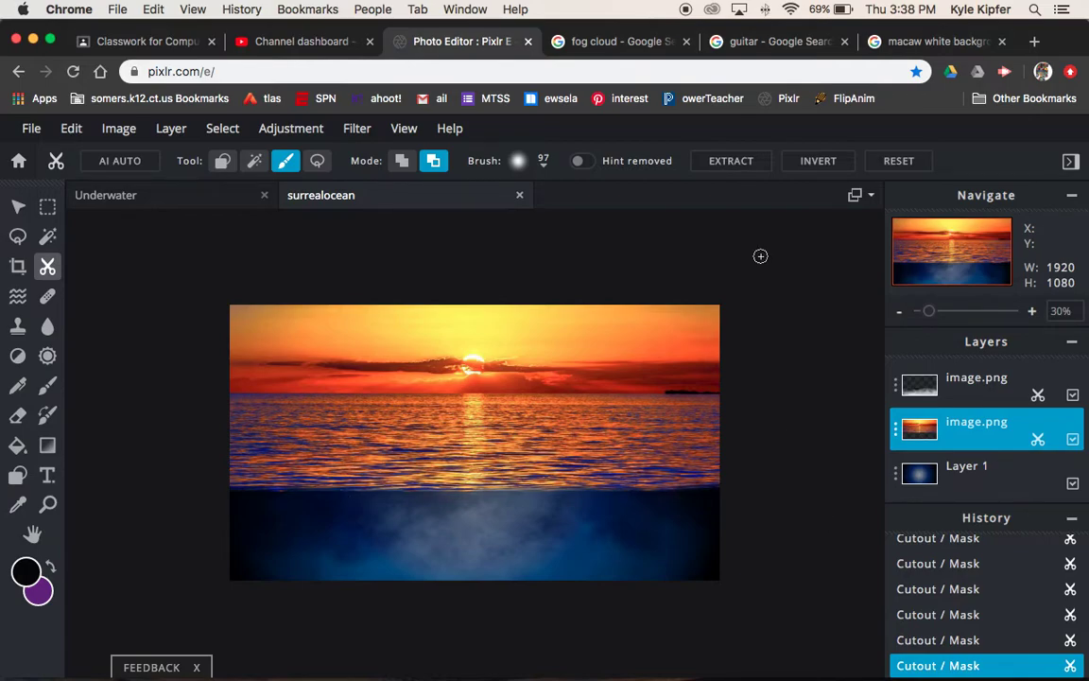
# - Close the fog cloud image search tab and return to the Pixlr editor
pyautogui.click(665, 44)
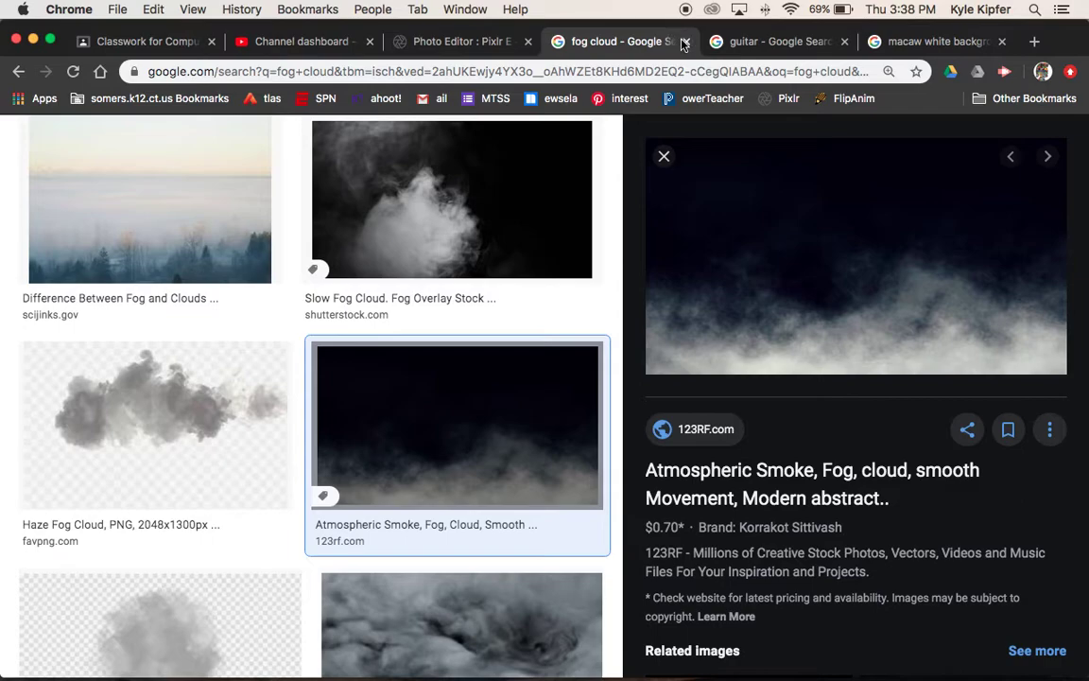
pyautogui.click(687, 41)
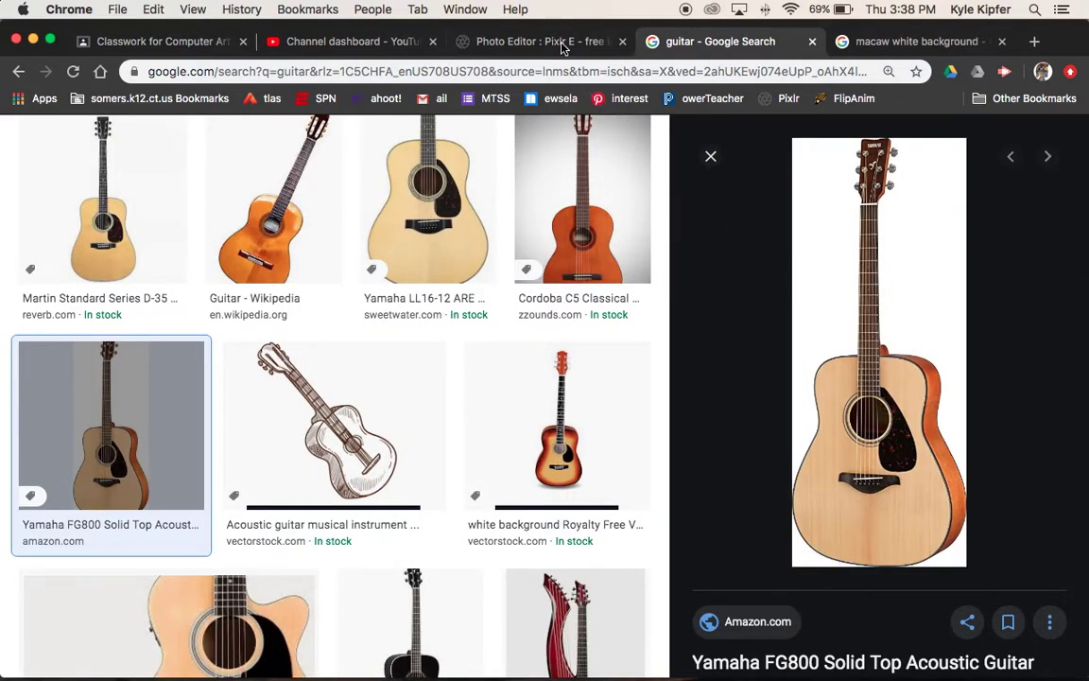
pyautogui.click(539, 42)
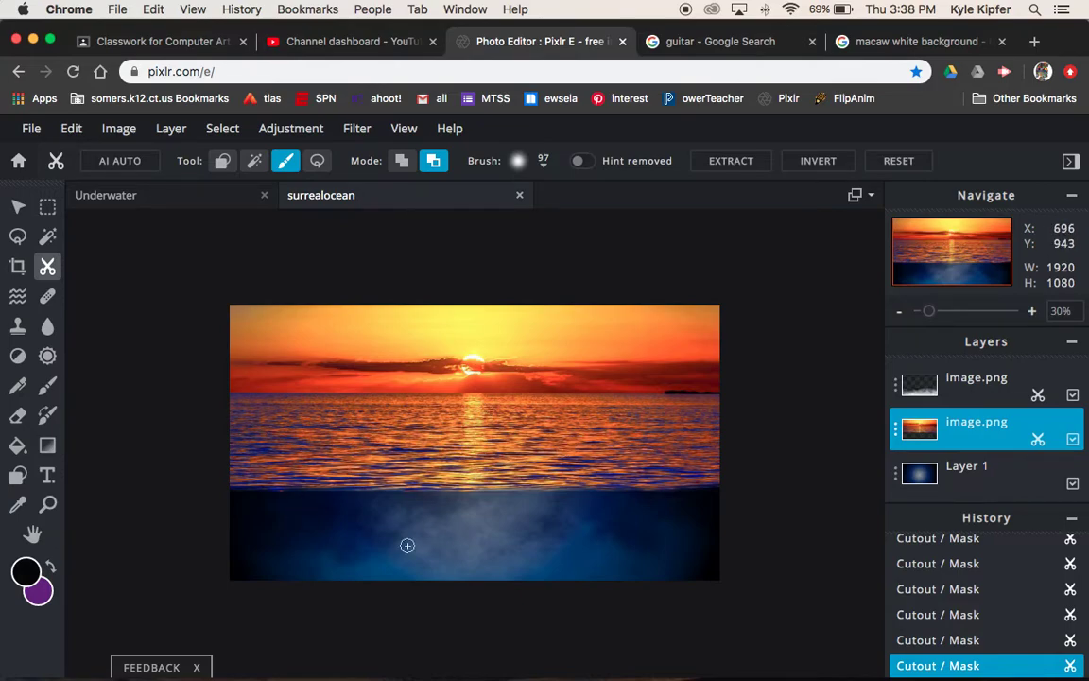
# - Copy the acoustic guitar picture from Google Images and close the guitar search tab
pyautogui.click(705, 43)
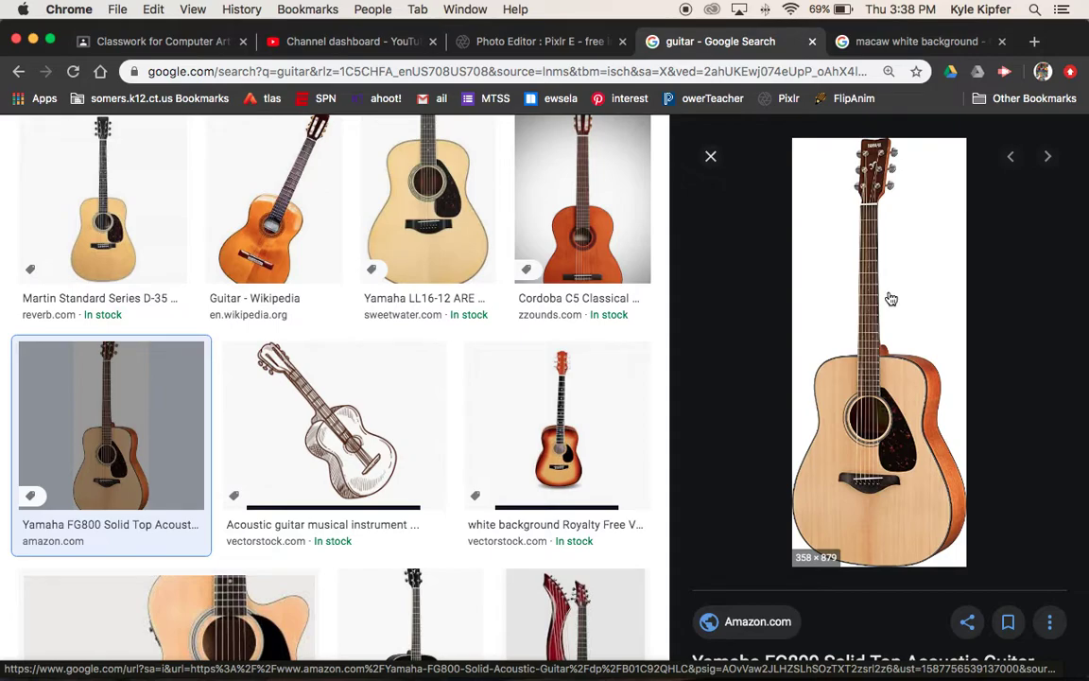
pyautogui.rightClick(909, 286)
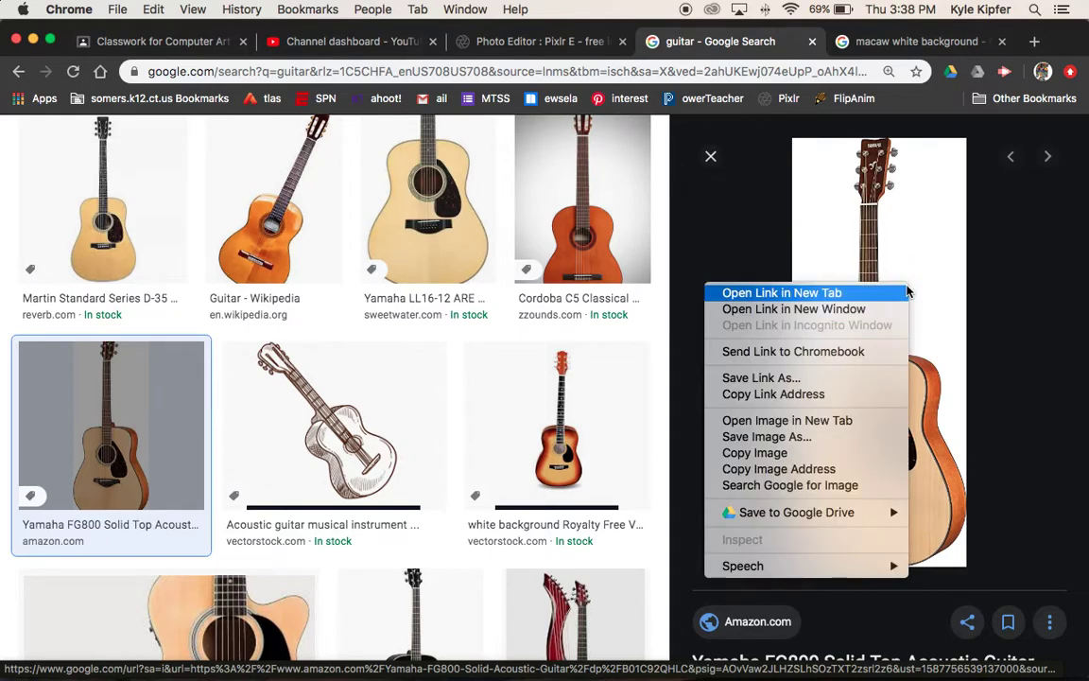
pyautogui.click(852, 455)
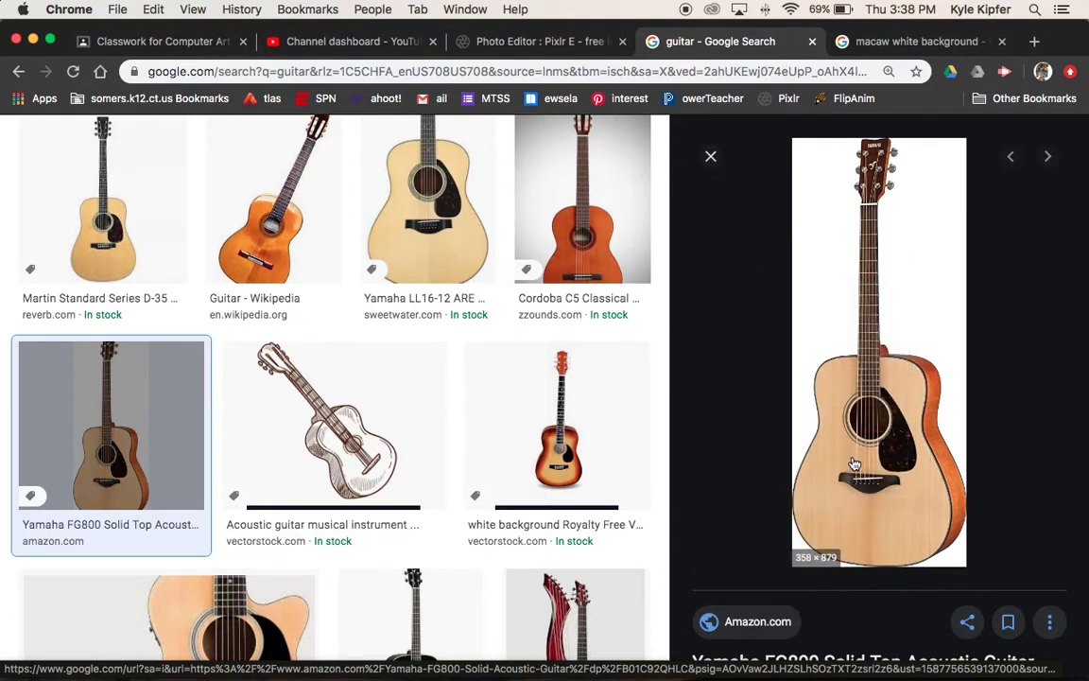
pyautogui.click(812, 41)
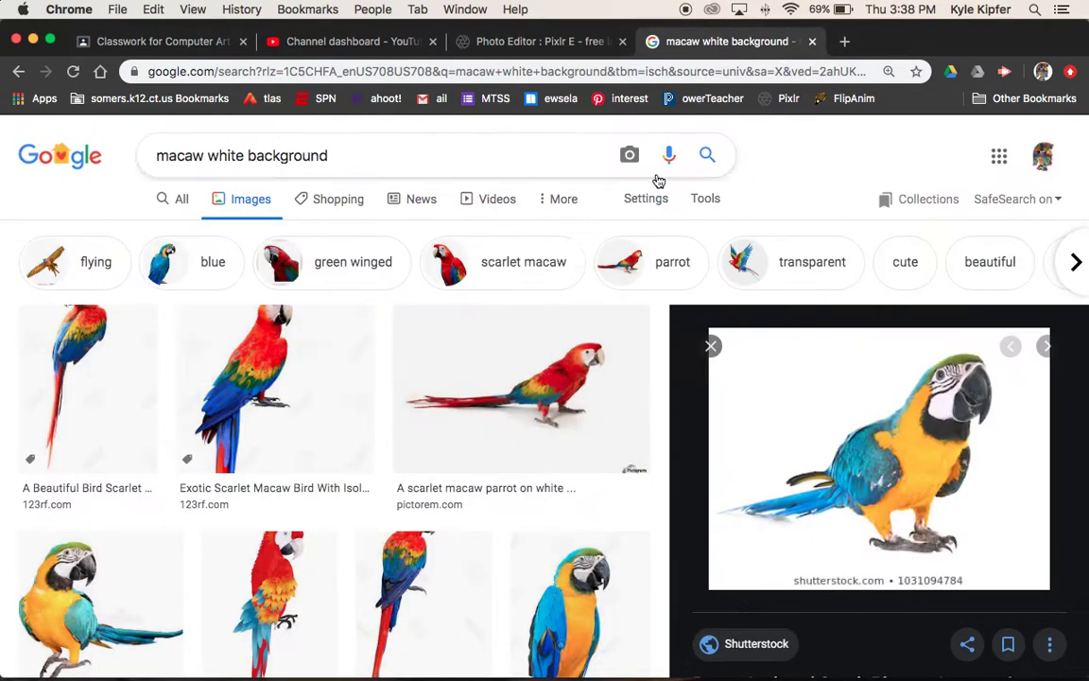
# - Paste the guitar into the scene and delete its four white background areas with the Magic Wand
pyautogui.click(592, 38)
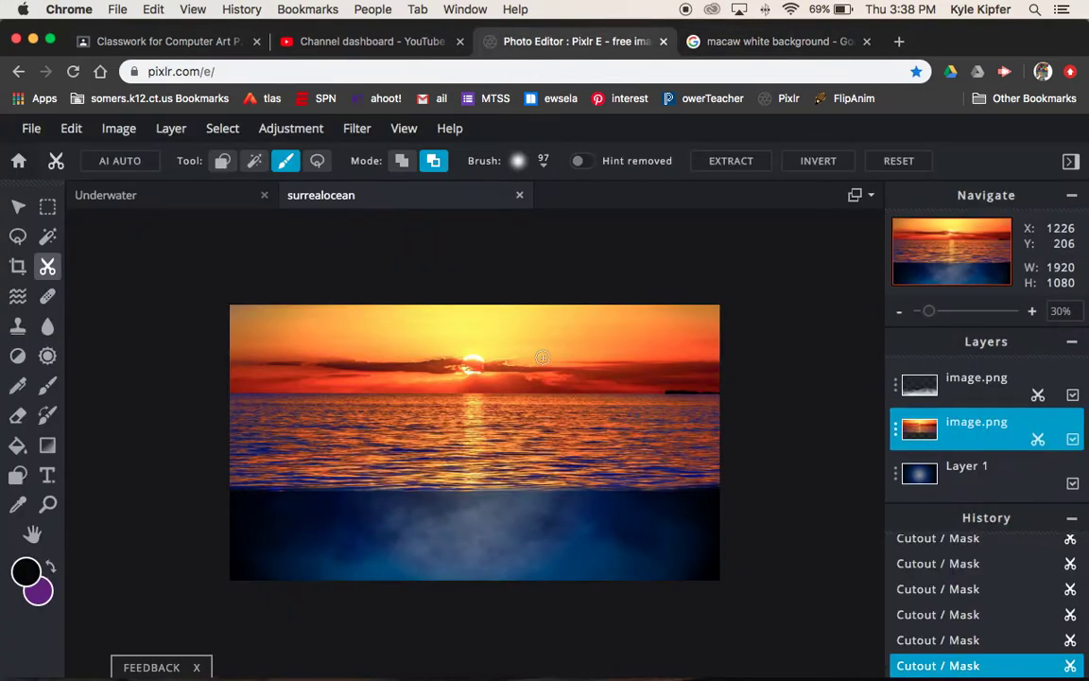
pyautogui.press('super+v')
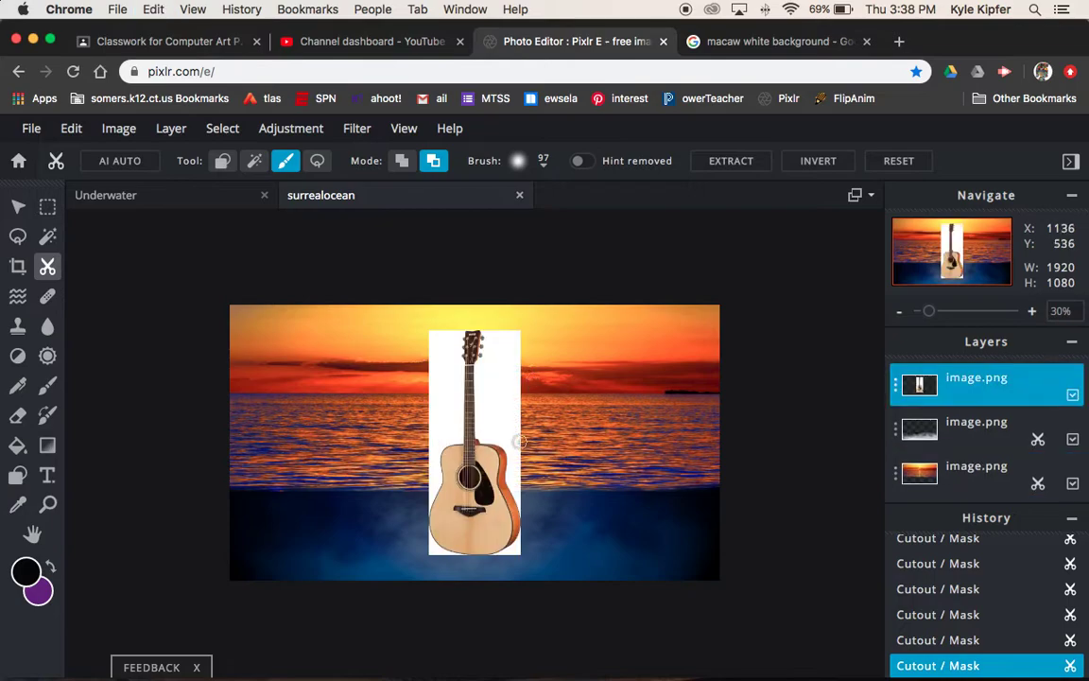
pyautogui.click(47, 236)
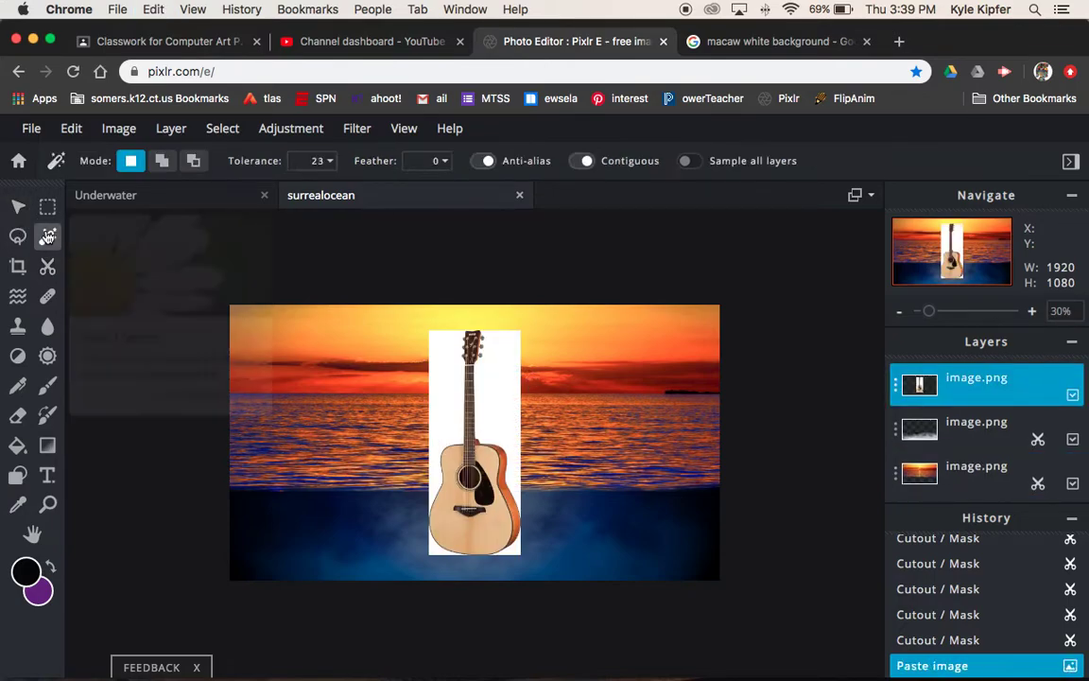
pyautogui.click(450, 367)
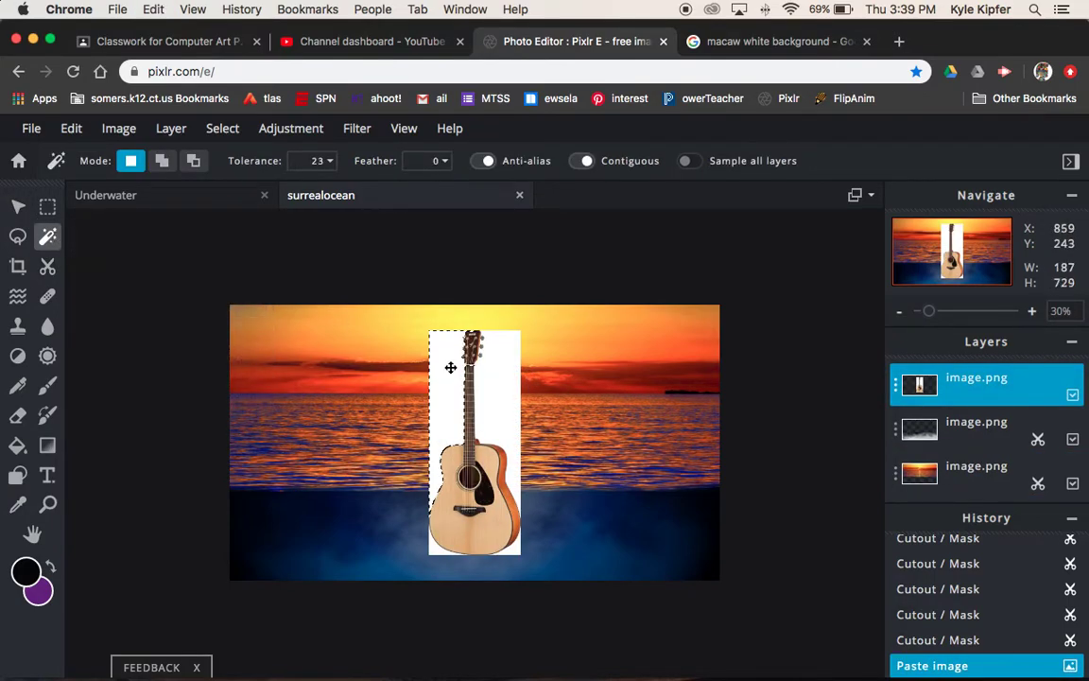
pyautogui.click(503, 384)
pyautogui.click(509, 546)
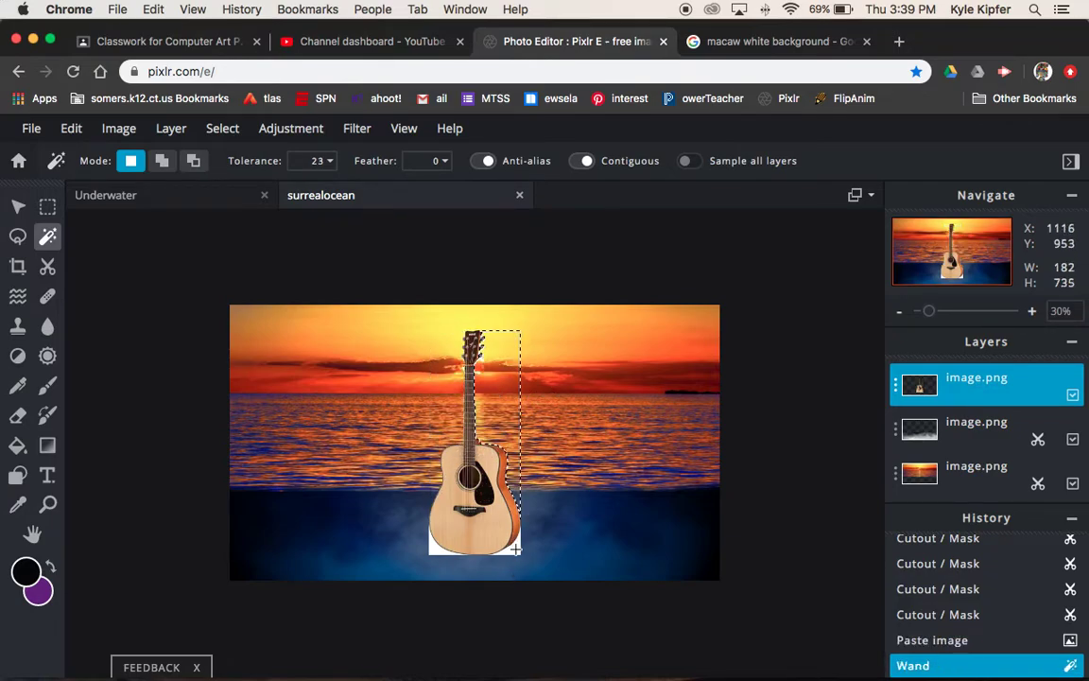
pyautogui.press('Delete')
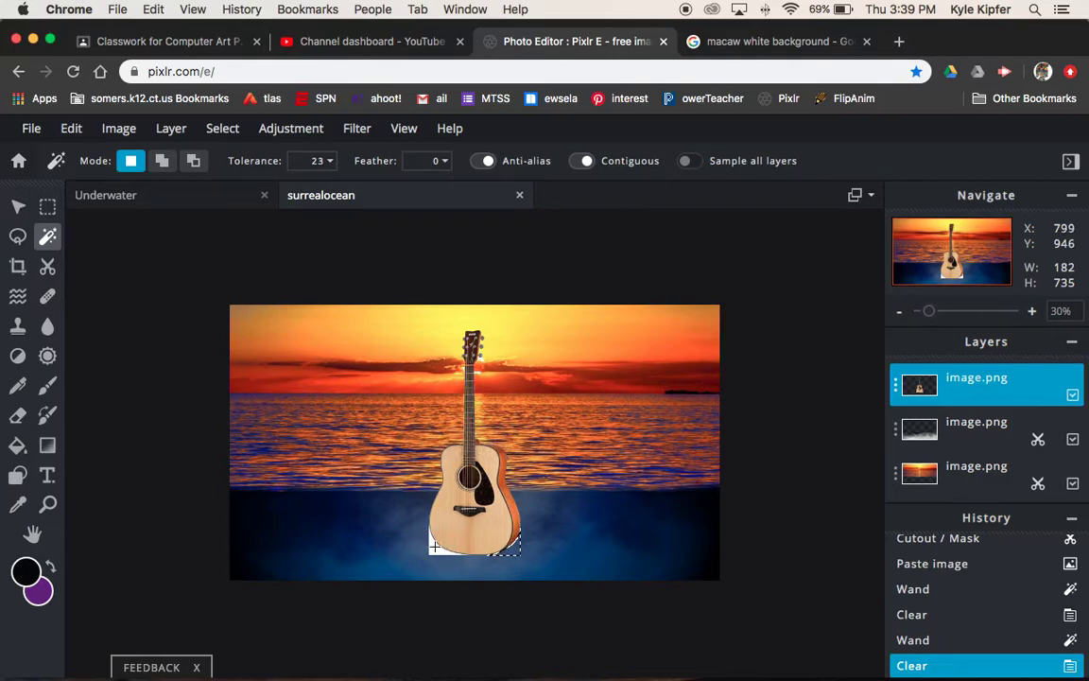
pyautogui.click(434, 547)
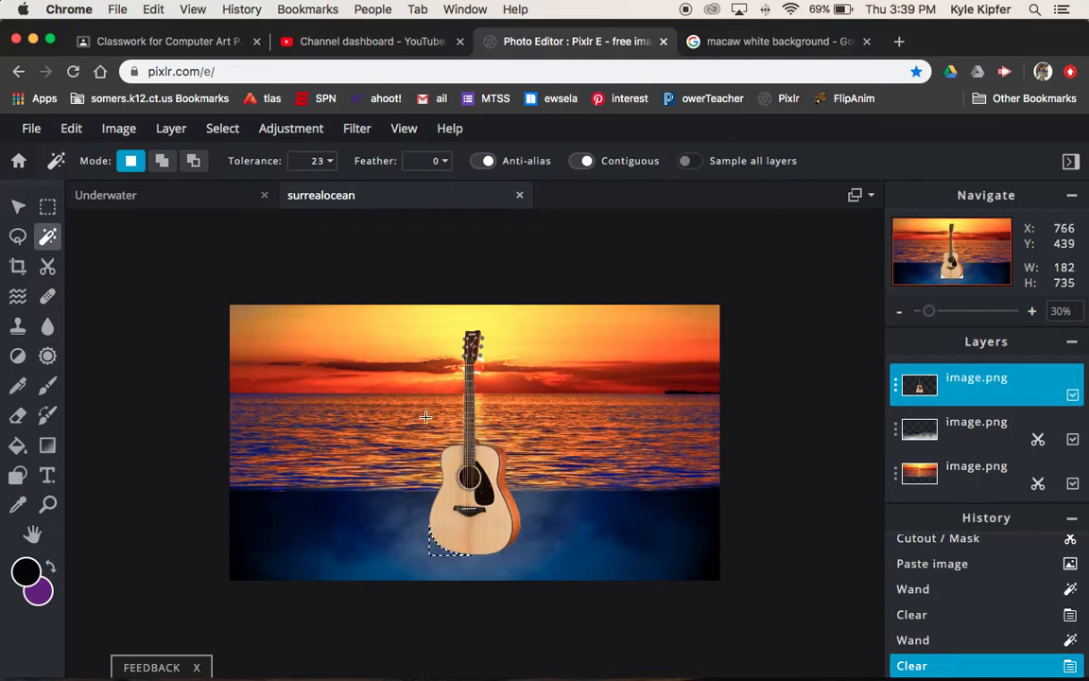
pyautogui.press('Delete')
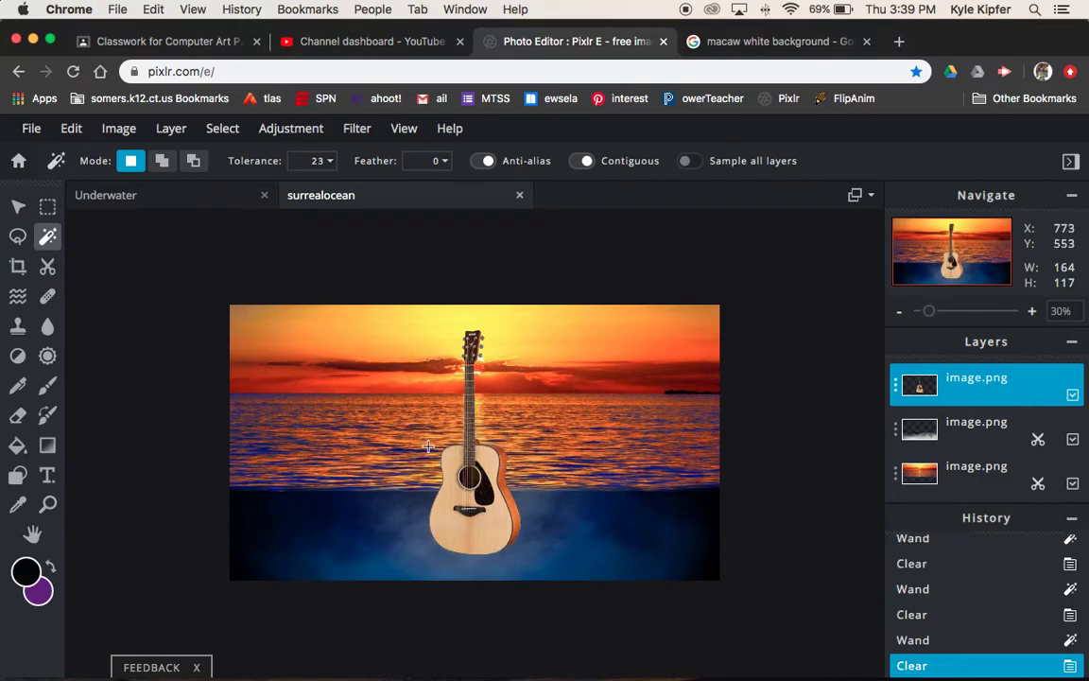
pyautogui.press('super+d')
# - Rotate the guitar to a steep slant and lower it so its body dips into the water
pyautogui.click(18, 207)
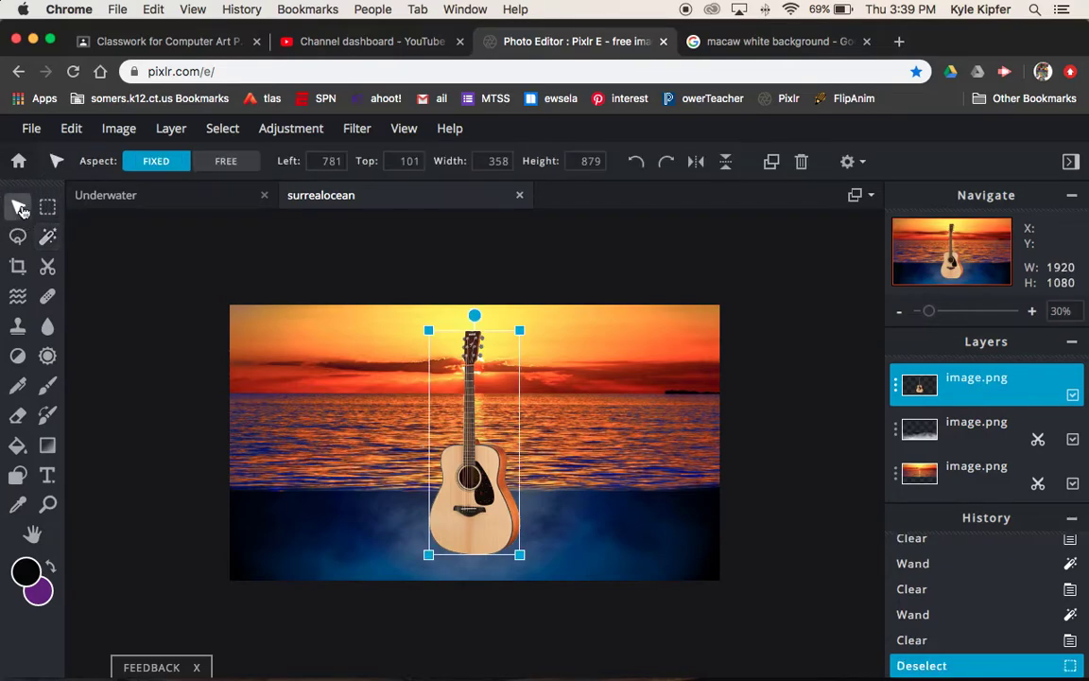
pyautogui.moveTo(476, 316); pyautogui.dragTo(593, 394)
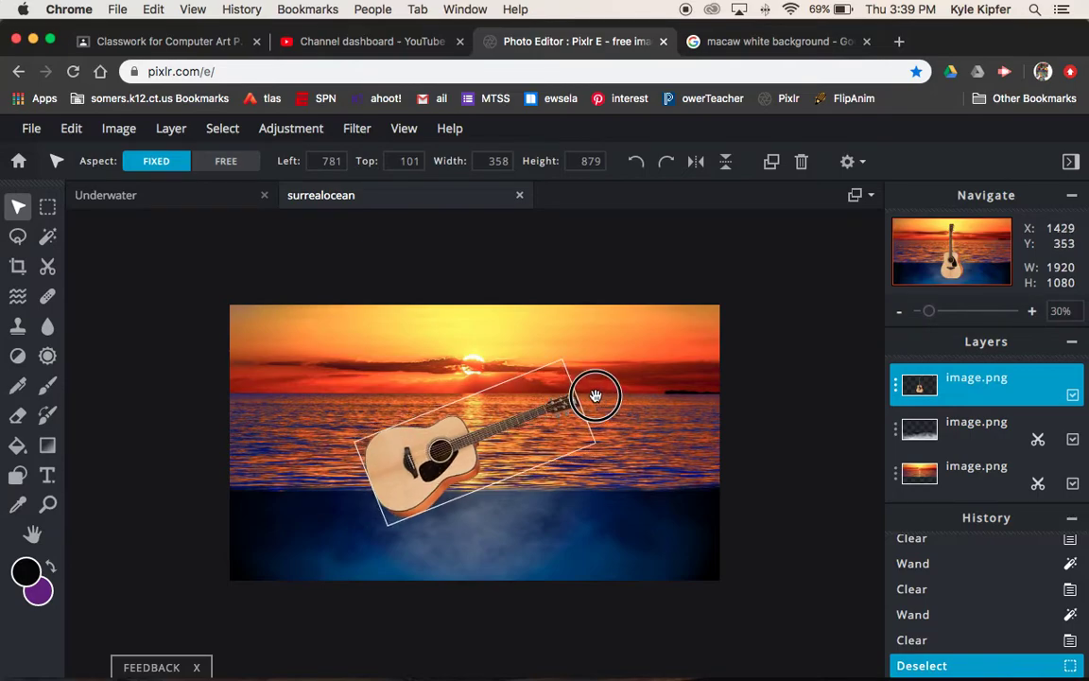
pyautogui.moveTo(462, 455); pyautogui.dragTo(435, 484)
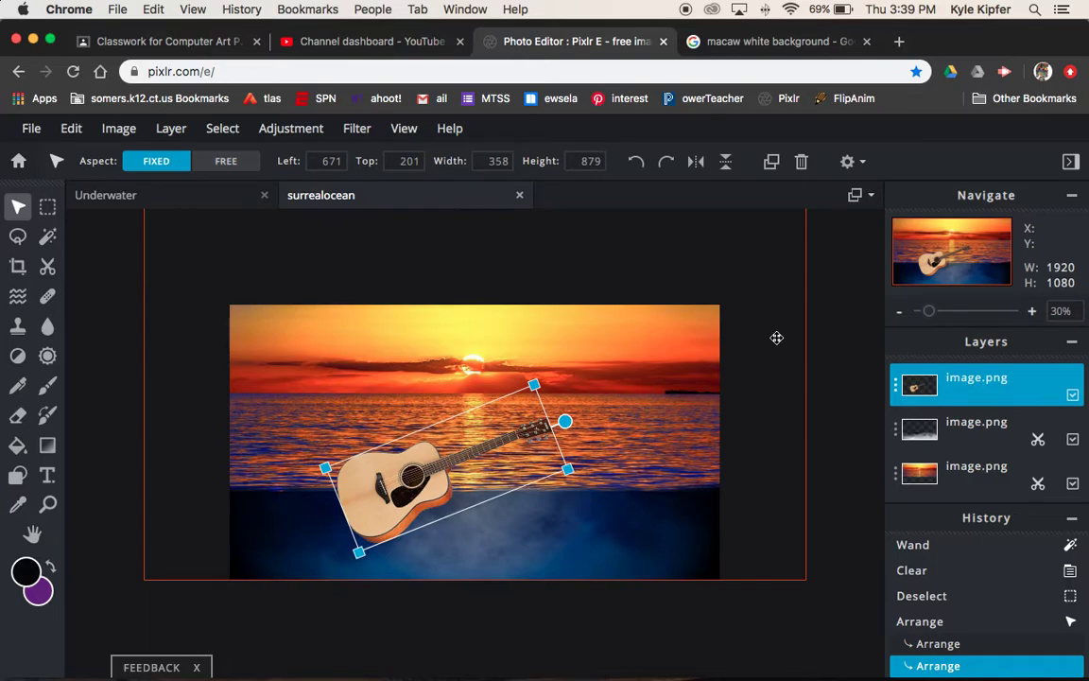
pyautogui.moveTo(428, 483)
pyautogui.mouseDown()
pyautogui.moveTo(410, 515)
pyautogui.moveTo(413, 499)
pyautogui.mouseUp()
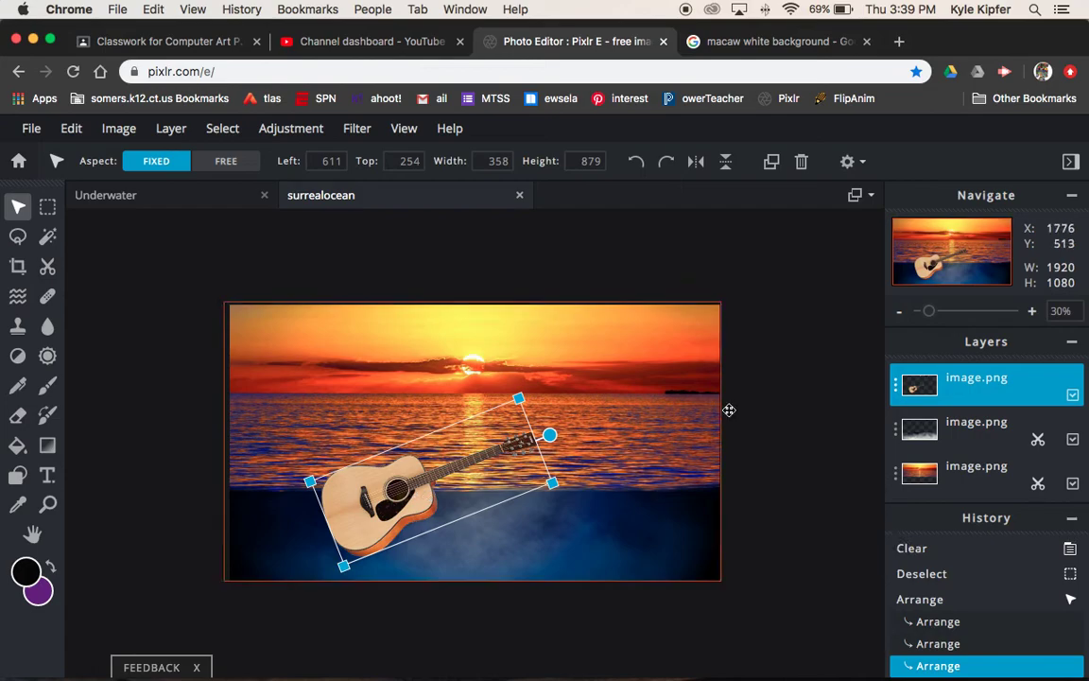
pyautogui.click(859, 354)
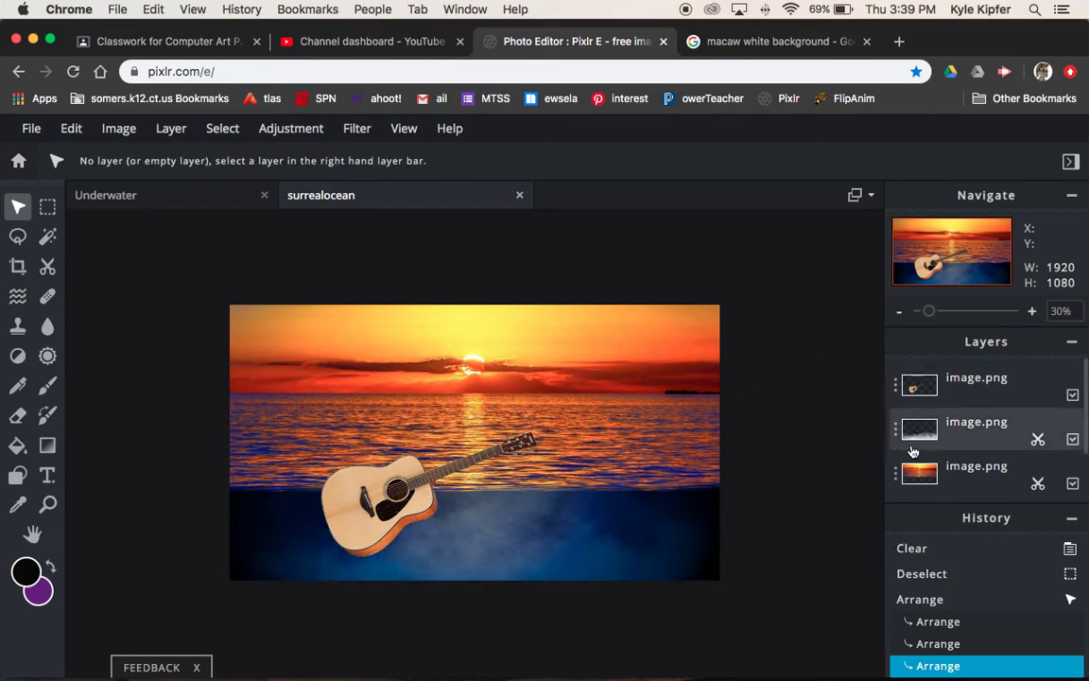
pyautogui.click(986, 391)
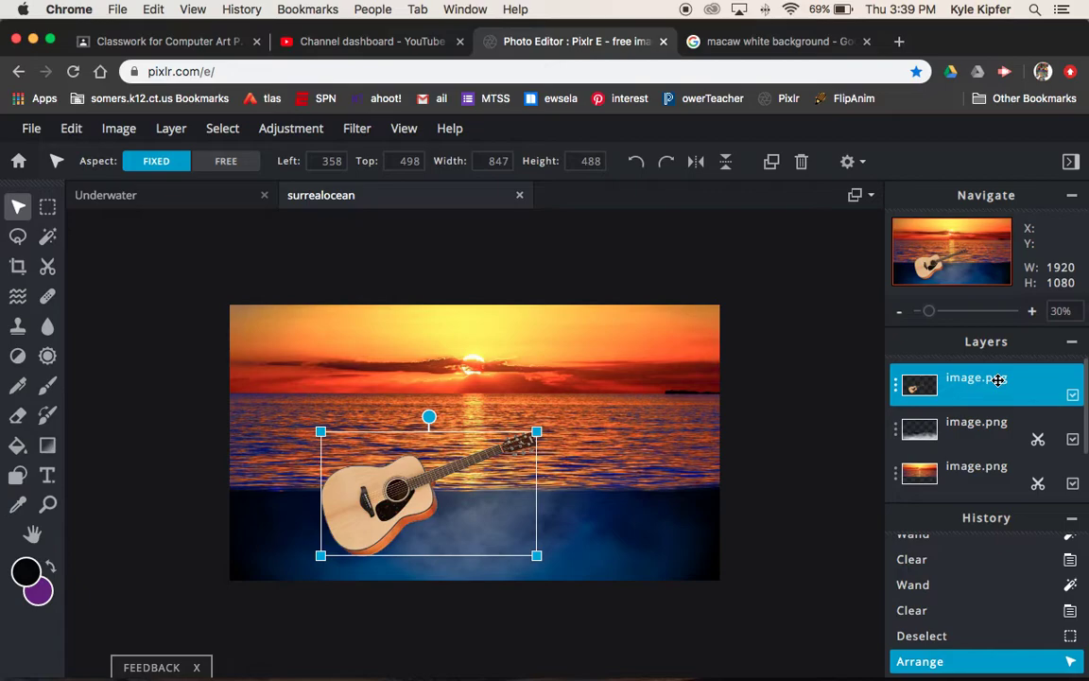
# - Duplicate the guitar layer, creating 'image.png Copy' above the original
pyautogui.click(904, 397)
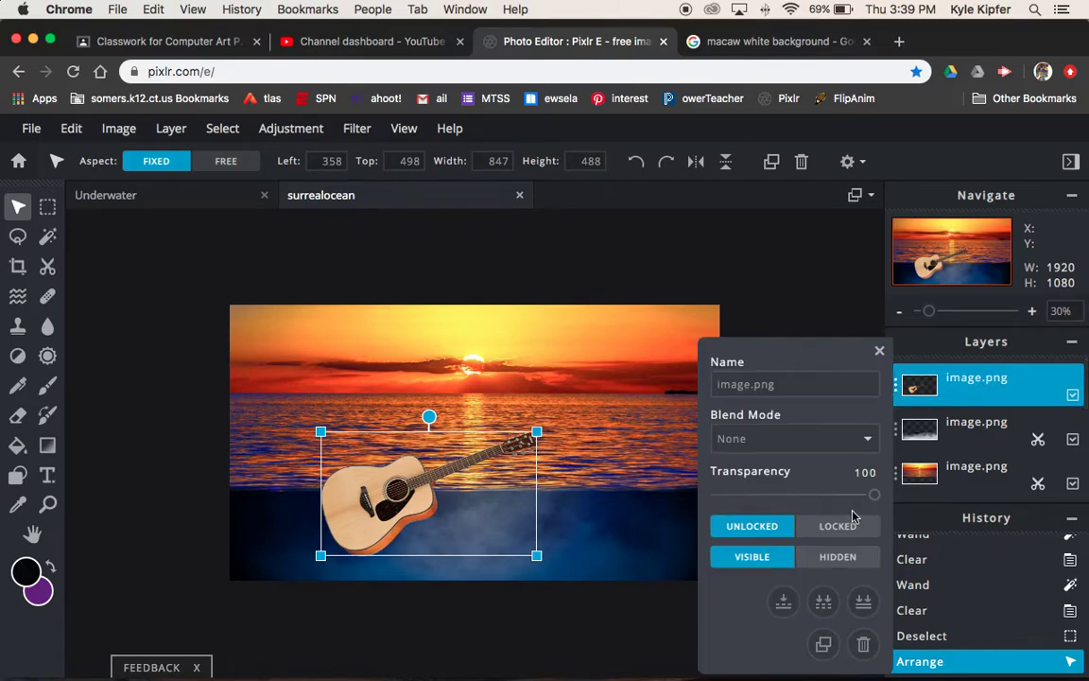
pyautogui.click(825, 646)
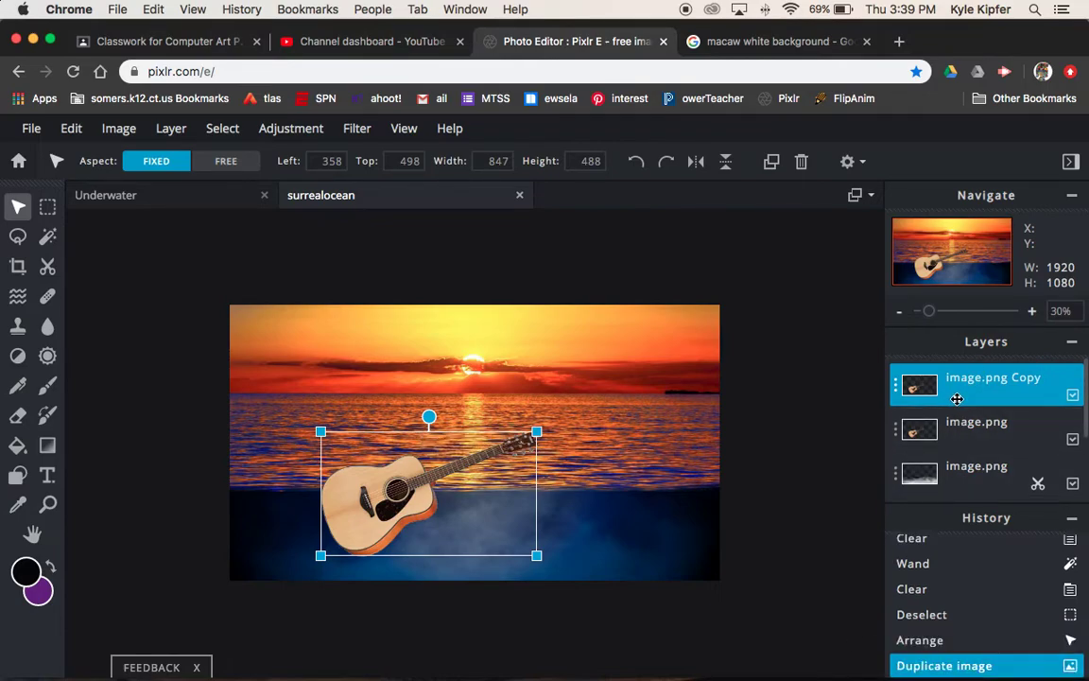
pyautogui.moveTo(945, 385); pyautogui.dragTo(389, 486)
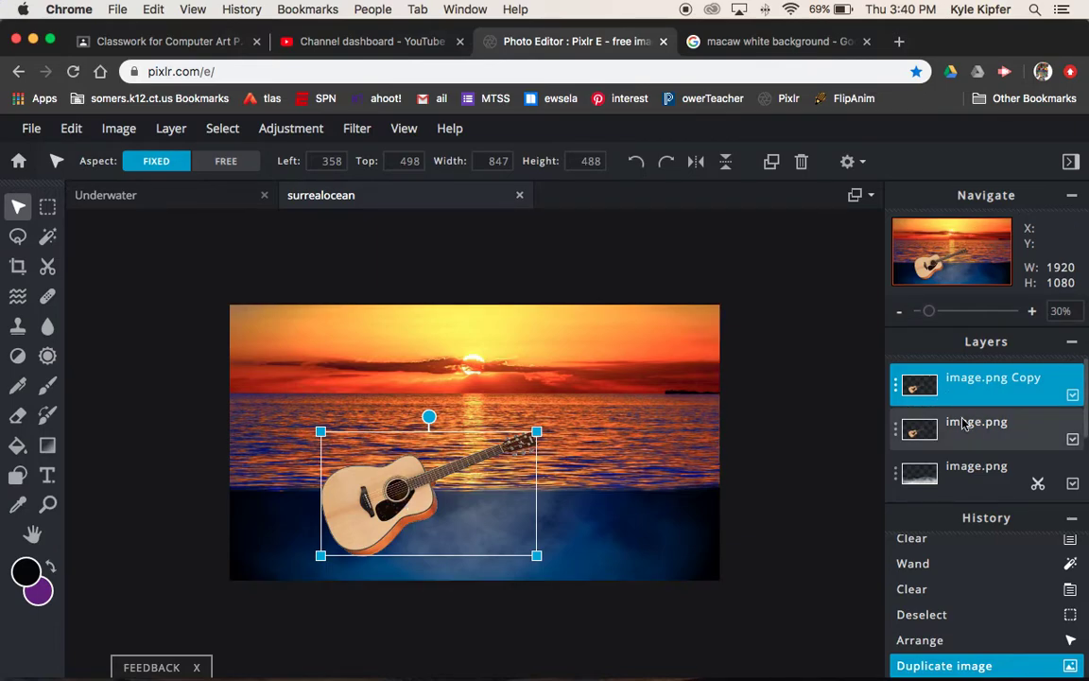
pyautogui.moveTo(955, 437); pyautogui.dragTo(362, 468)
pyautogui.moveTo(977, 433); pyautogui.dragTo(974, 380)
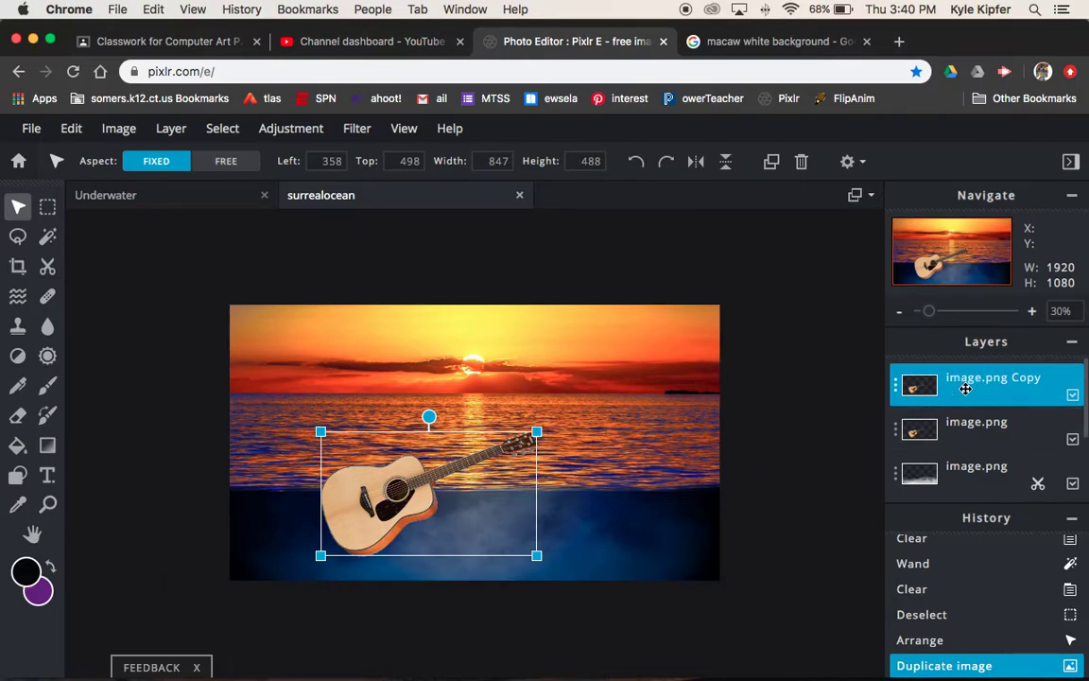
# - Cut away the guitar copy's lower, underwater part with a Remove-from-cutout rectangle
pyautogui.click(47, 266)
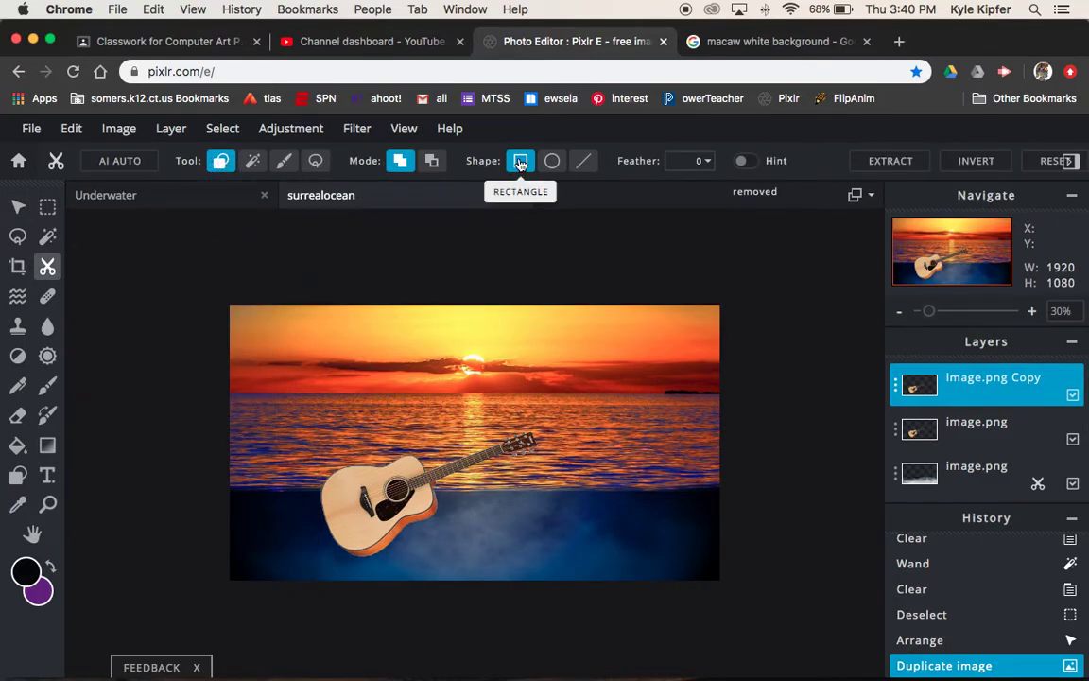
pyautogui.click(430, 161)
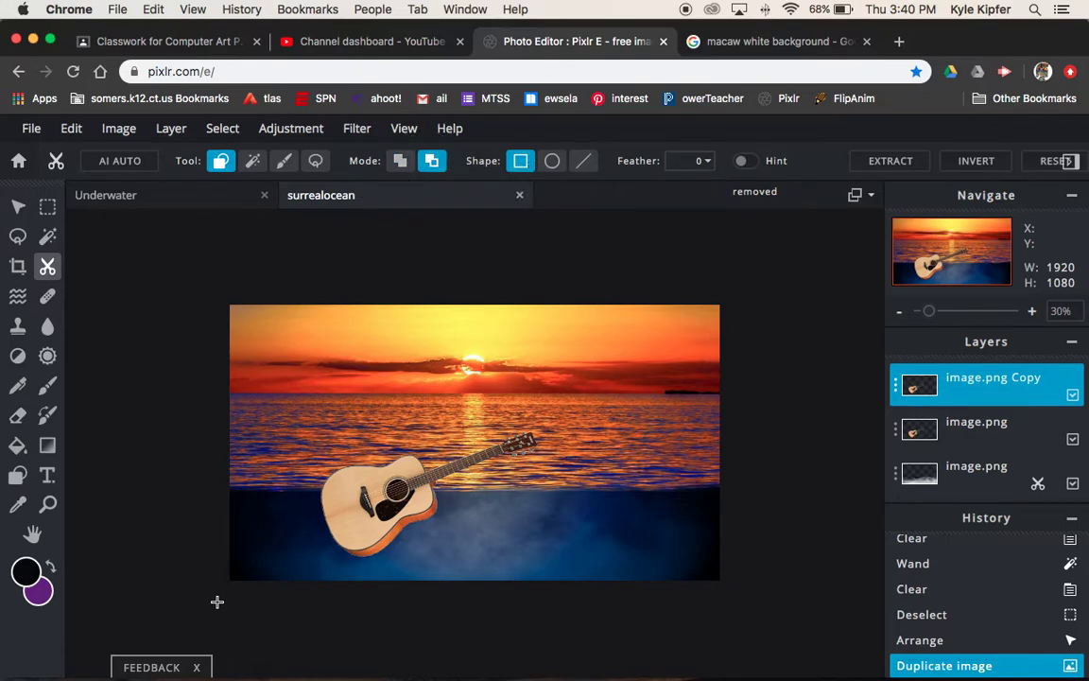
pyautogui.moveTo(209, 610); pyautogui.dragTo(735, 492)
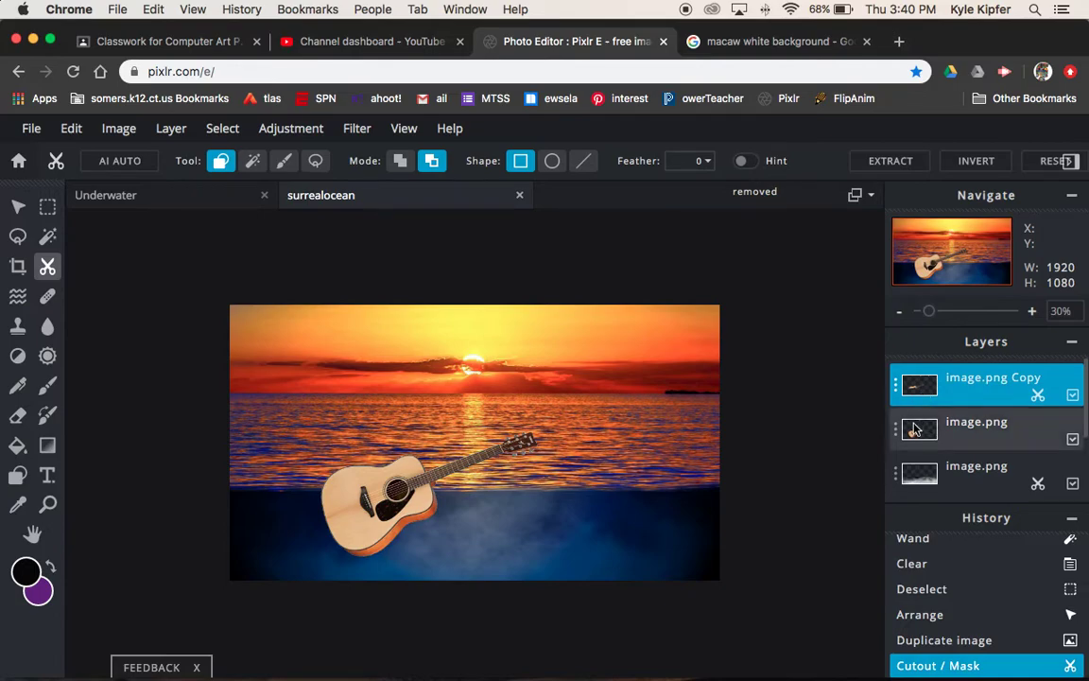
pyautogui.click(924, 431)
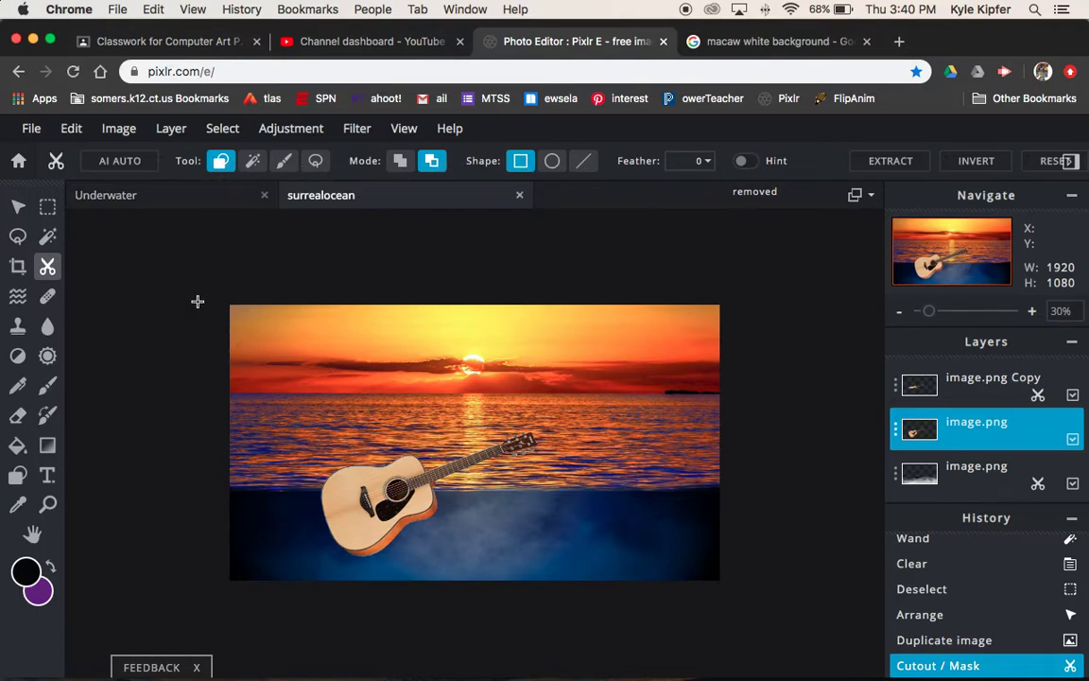
# - Cut away the original guitar layer above the horizon with a Remove-from-cutout rectangle
pyautogui.moveTo(216, 276); pyautogui.dragTo(755, 490)
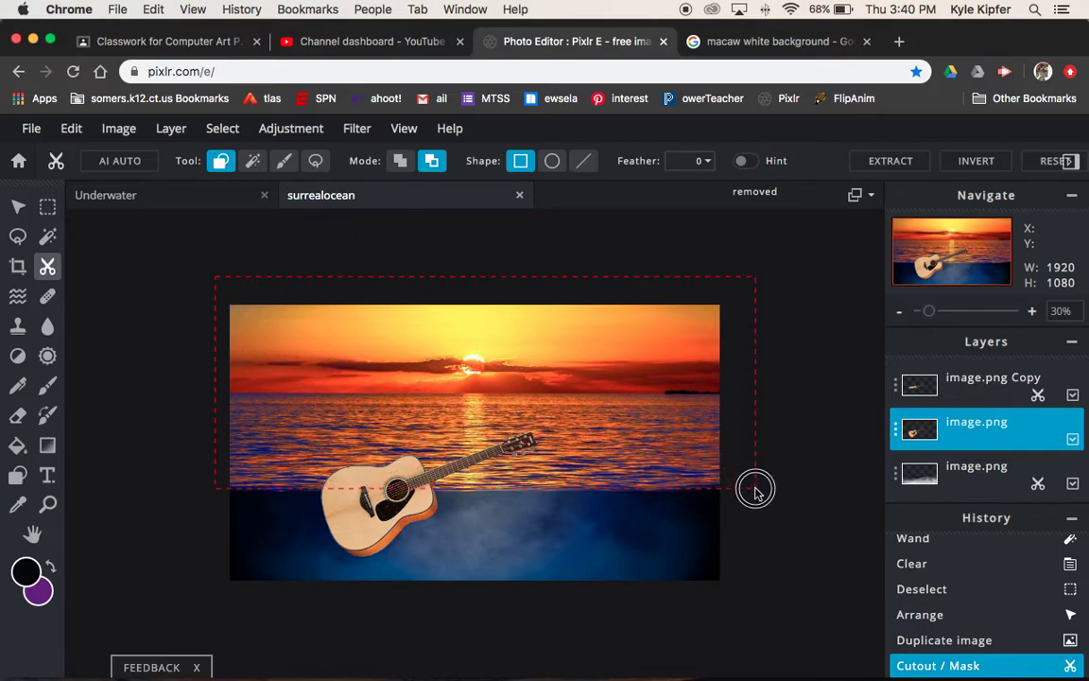
pyautogui.moveTo(755, 489); pyautogui.dragTo(755, 488)
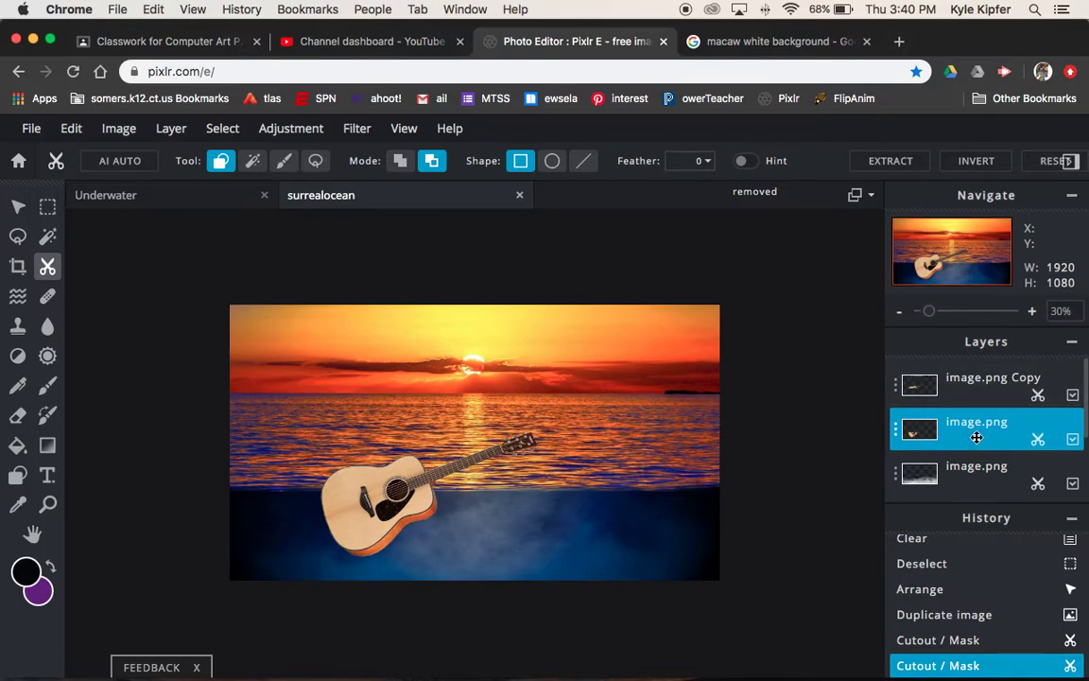
# - Set the original image.png guitar layer's blend mode to Soft-light
pyautogui.click(897, 431)
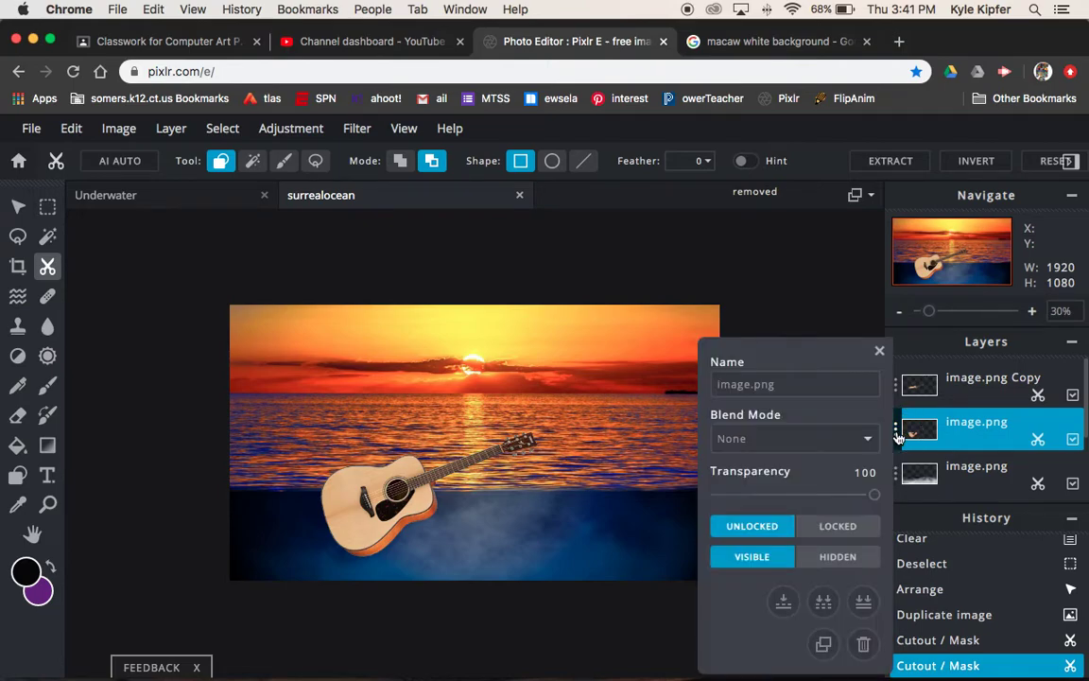
pyautogui.click(870, 439)
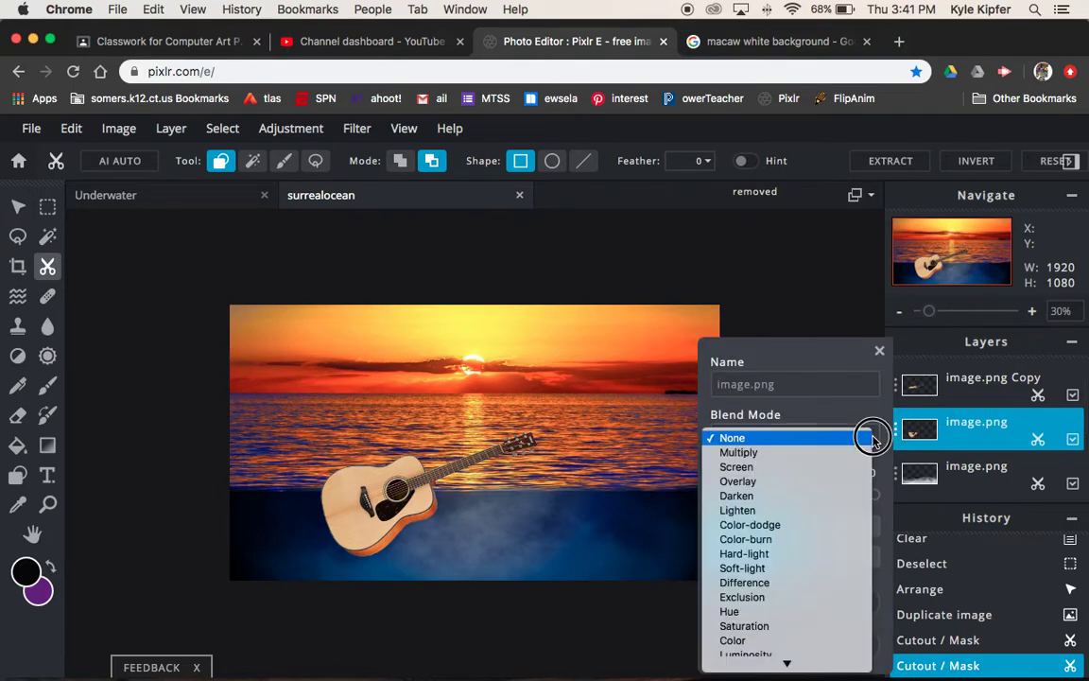
pyautogui.click(788, 568)
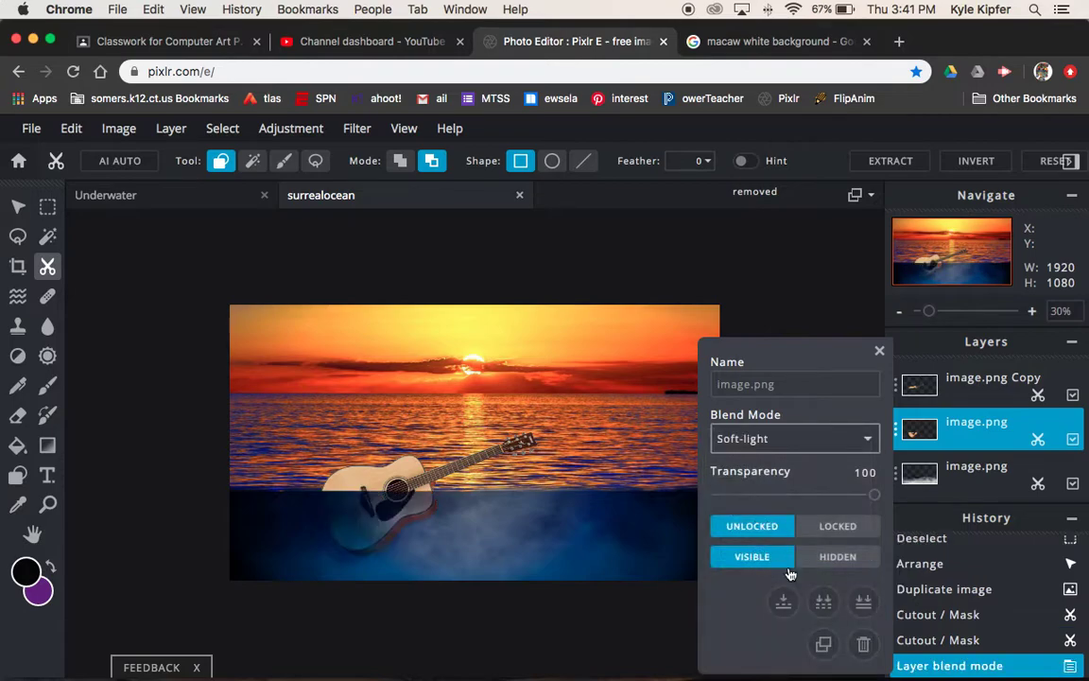
pyautogui.click(879, 351)
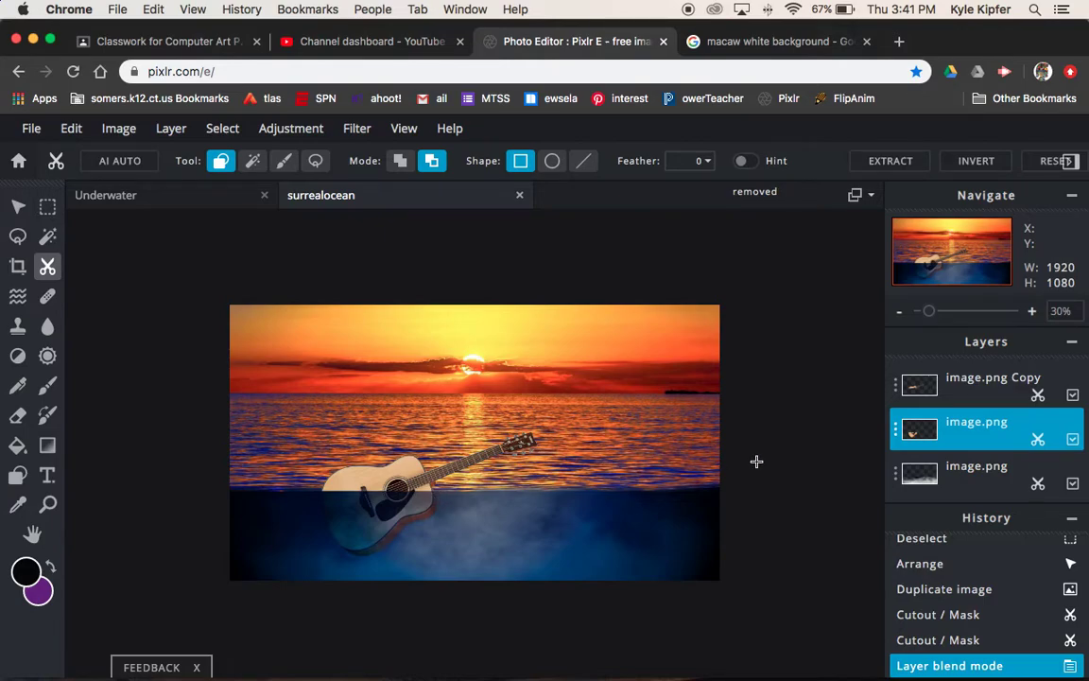
# - Brush the guitar copy's cutout at 47 px along the guitar's left edge at the waterline
pyautogui.click(966, 385)
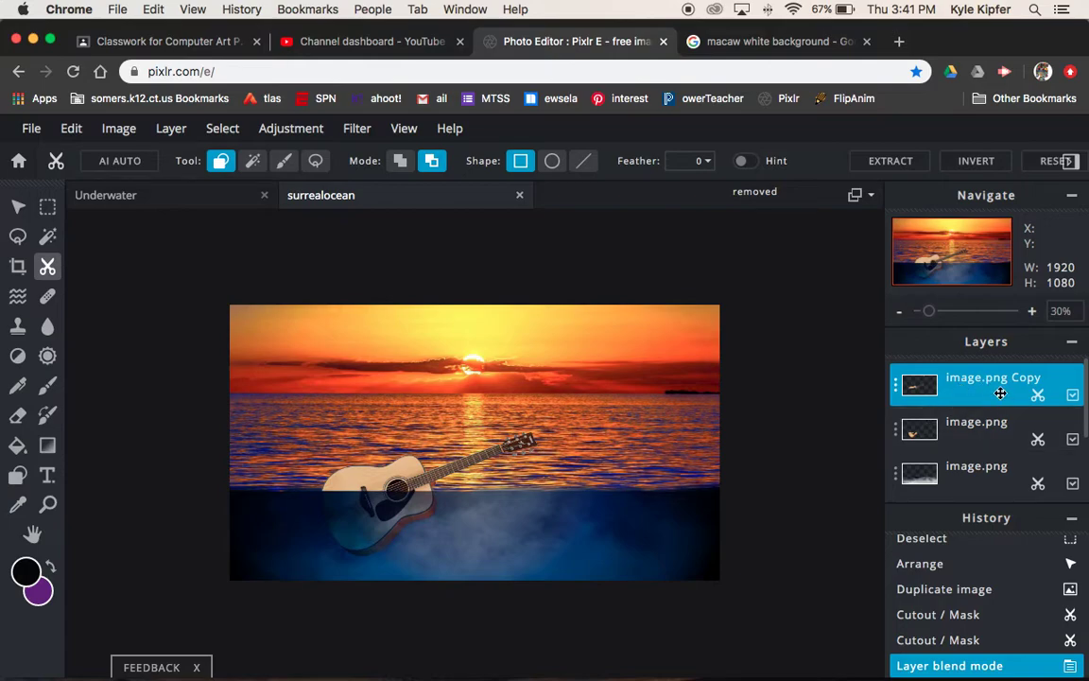
pyautogui.click(286, 163)
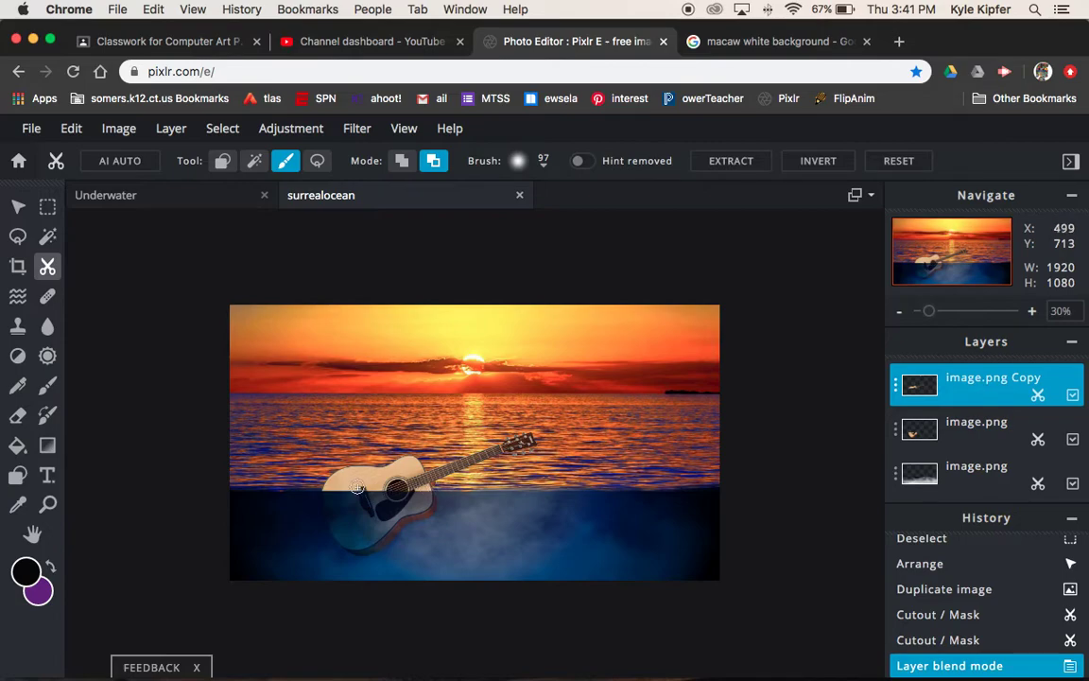
pyautogui.click(544, 161)
pyautogui.moveTo(540, 222); pyautogui.dragTo(532, 222)
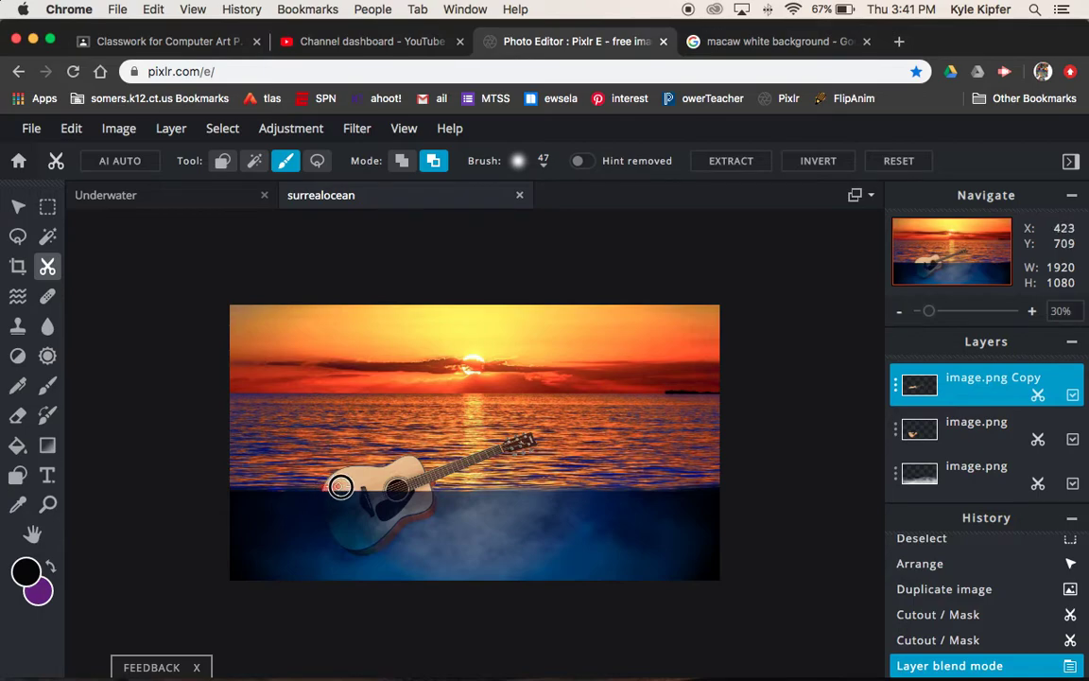
pyautogui.click(338, 485)
pyautogui.moveTo(337, 485)
pyautogui.mouseDown()
pyautogui.moveTo(441, 489)
pyautogui.moveTo(309, 487)
pyautogui.mouseUp()
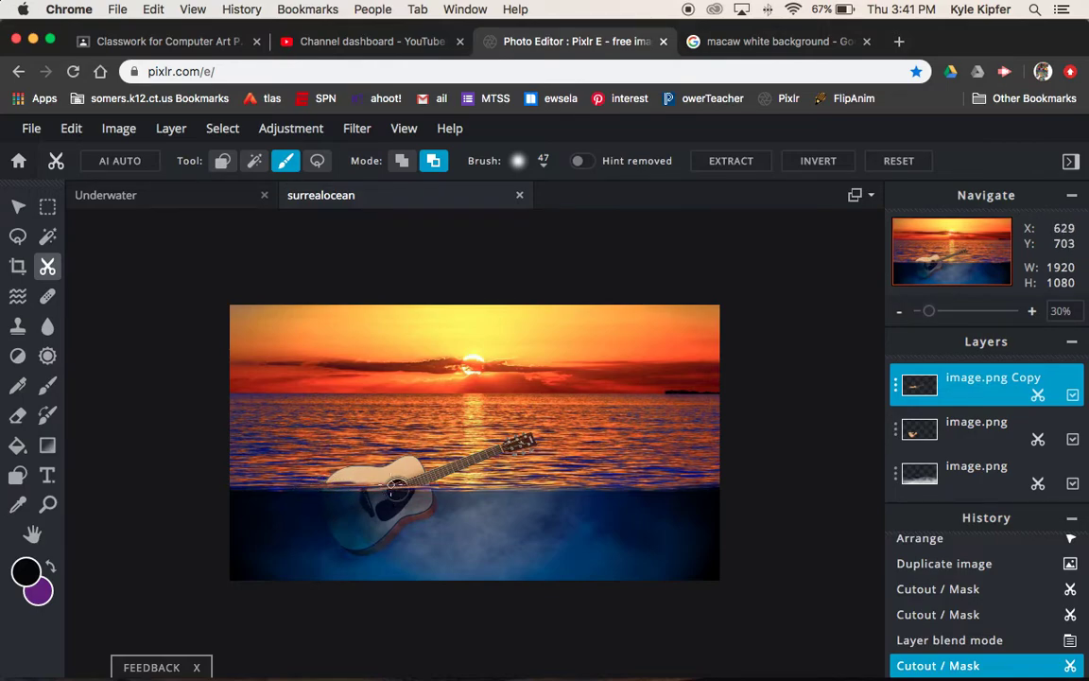
pyautogui.click(437, 486)
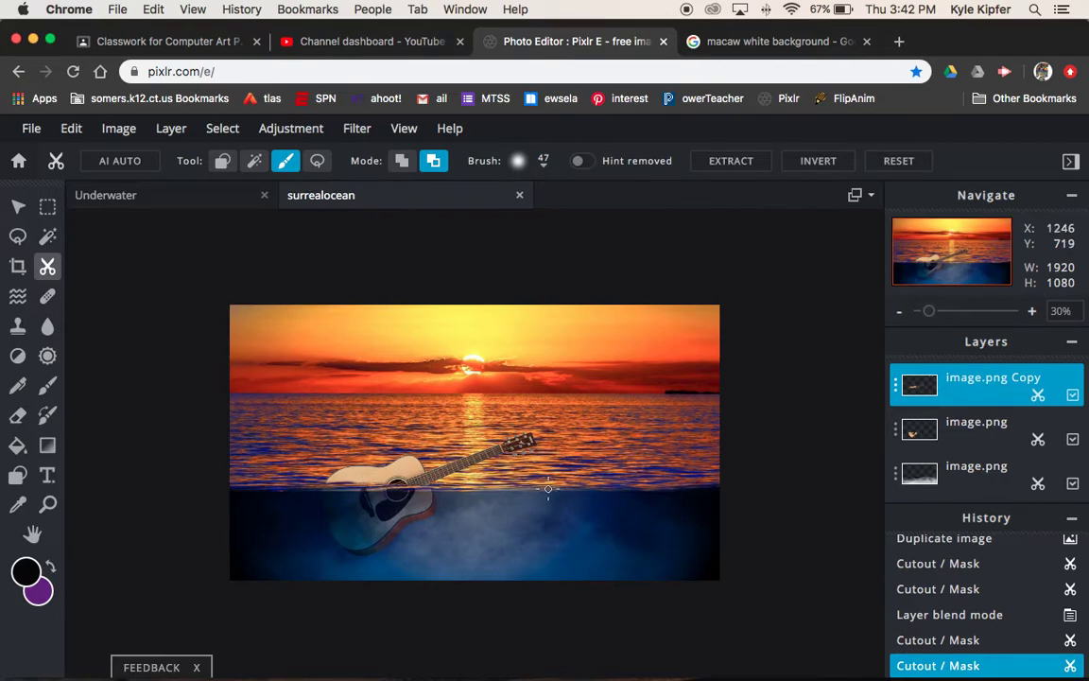
# - Copy the blue-and-yellow macaw picture from Google Images and close its search tab
pyautogui.click(764, 44)
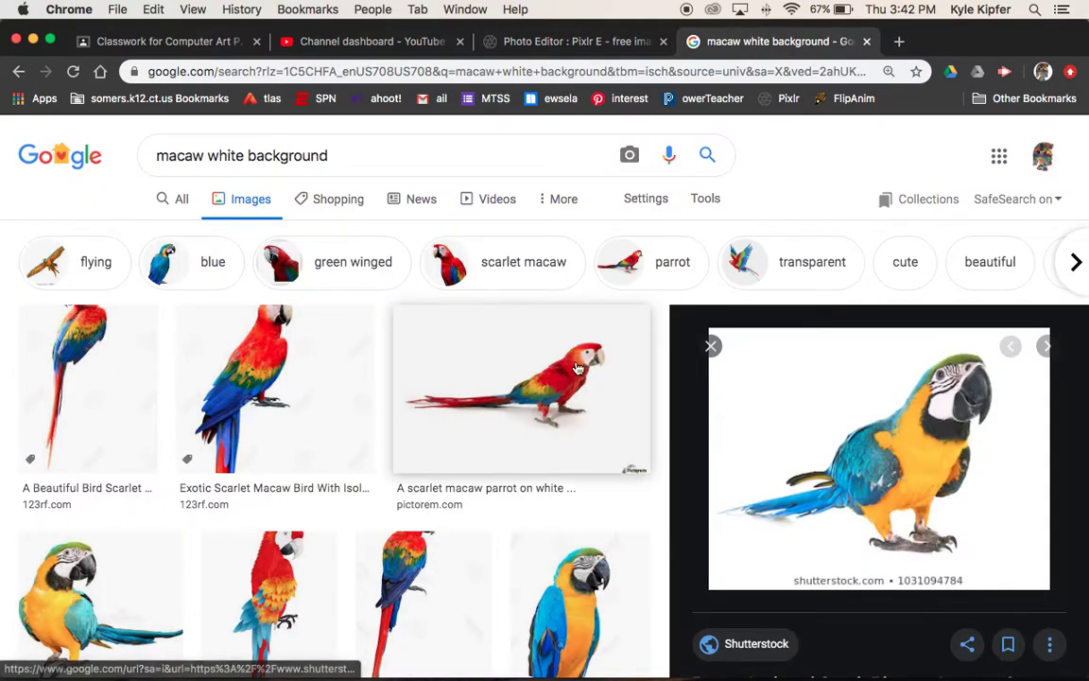
pyautogui.rightClick(932, 448)
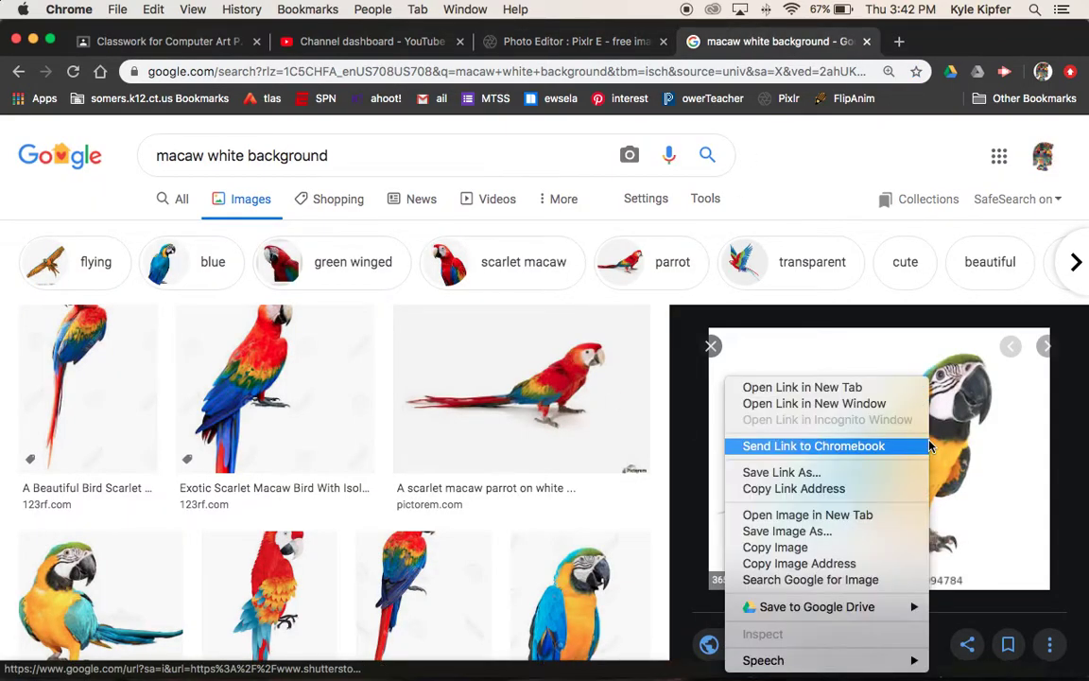
pyautogui.click(838, 555)
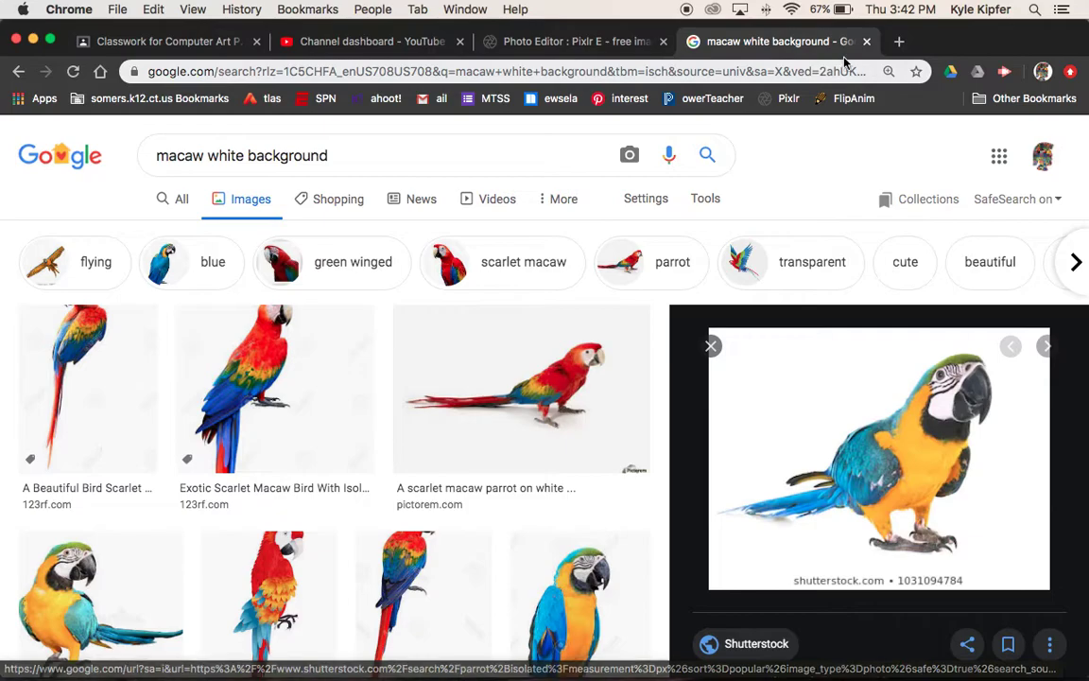
pyautogui.click(867, 41)
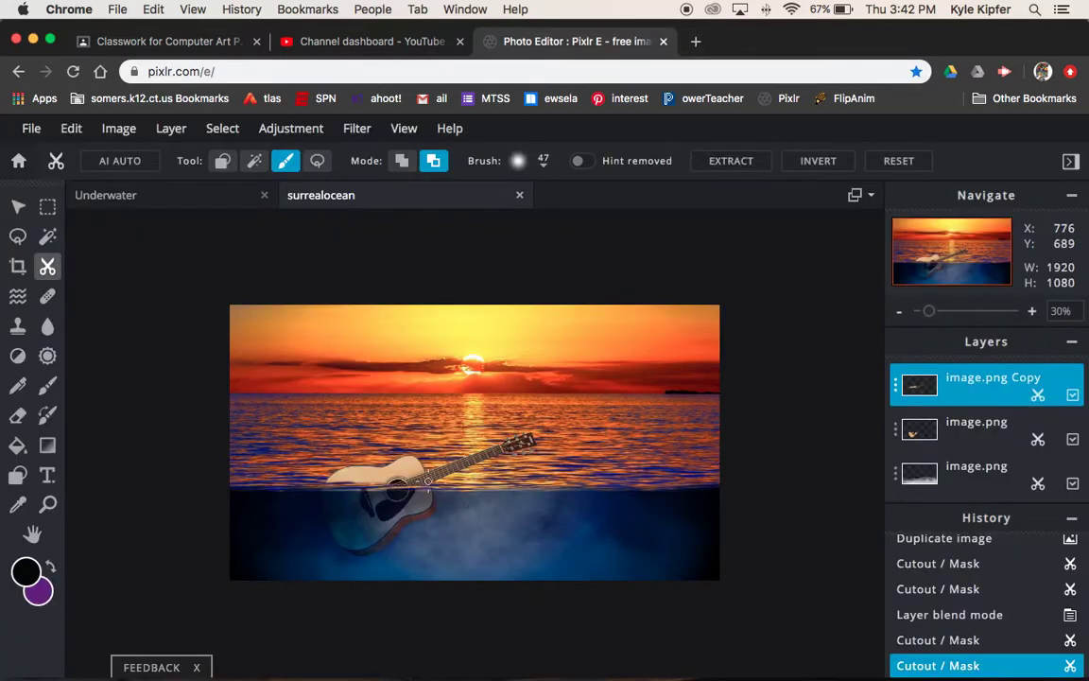
# - Paste the macaw as a new layer and delete its white background with the Magic Wand
pyautogui.press('super+v')
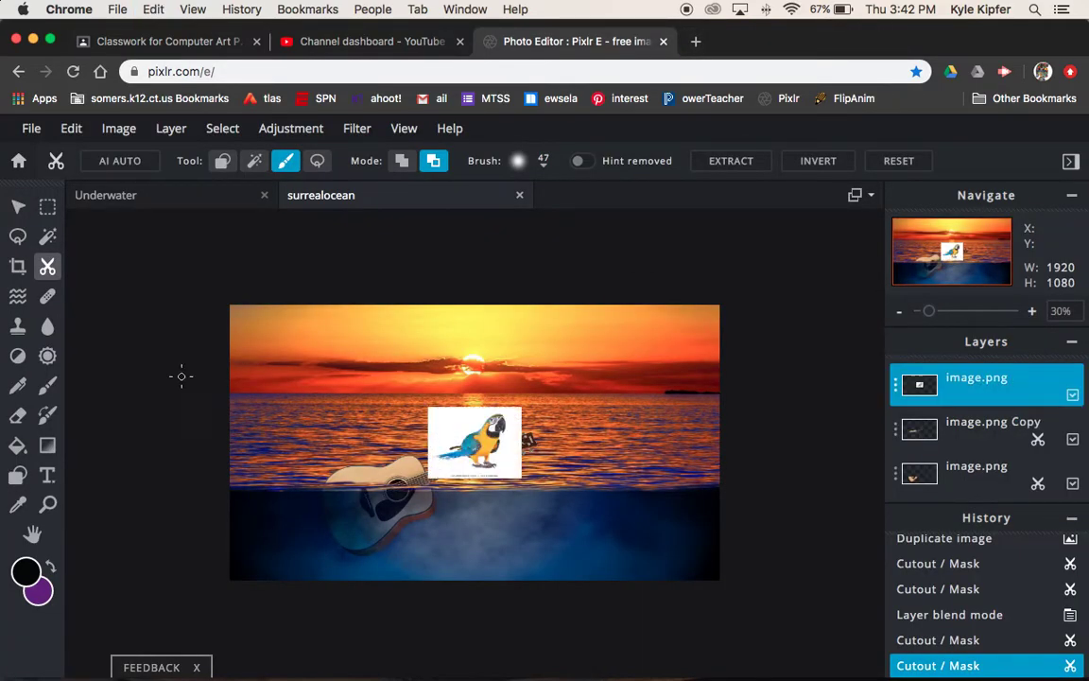
pyautogui.click(47, 236)
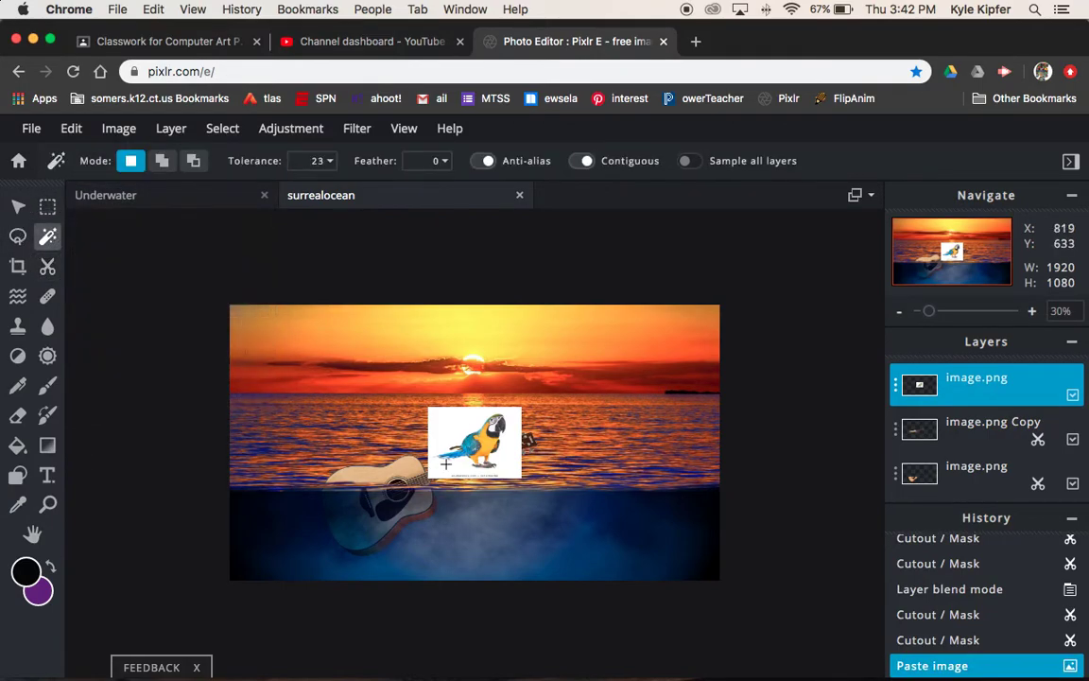
pyautogui.click(447, 417)
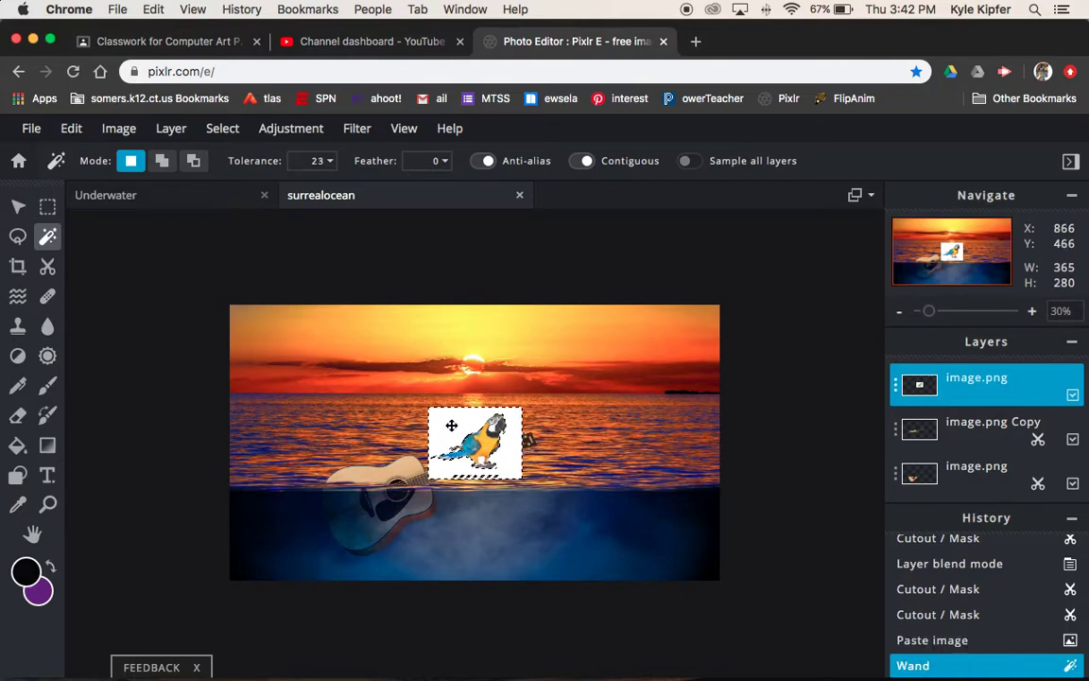
pyautogui.press('Delete')
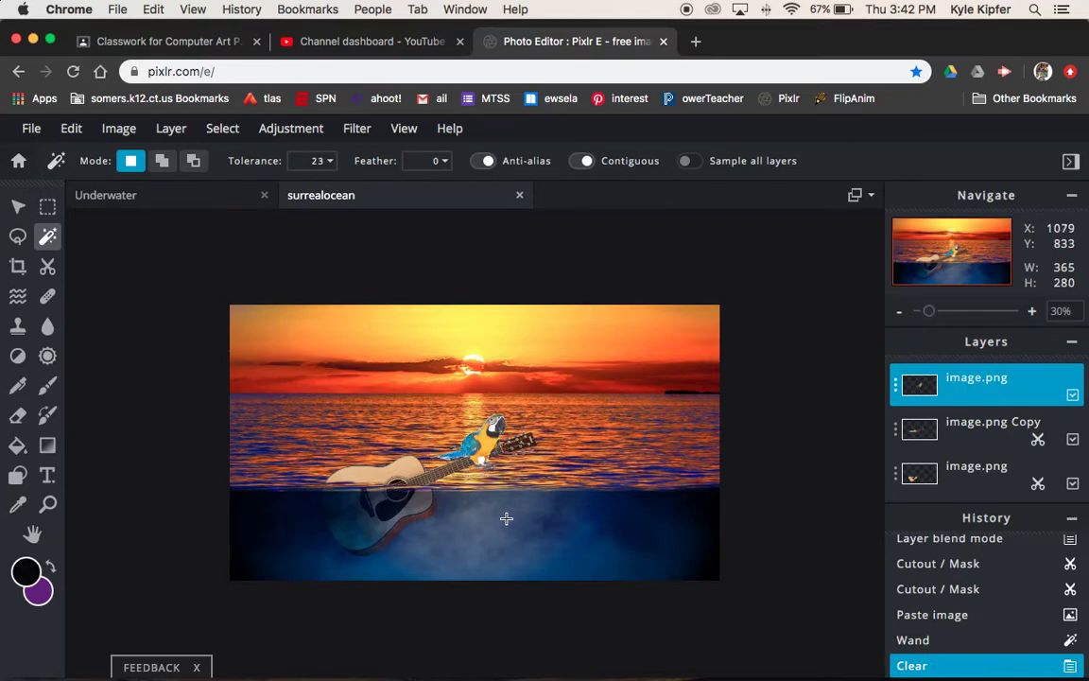
pyautogui.press('super+d')
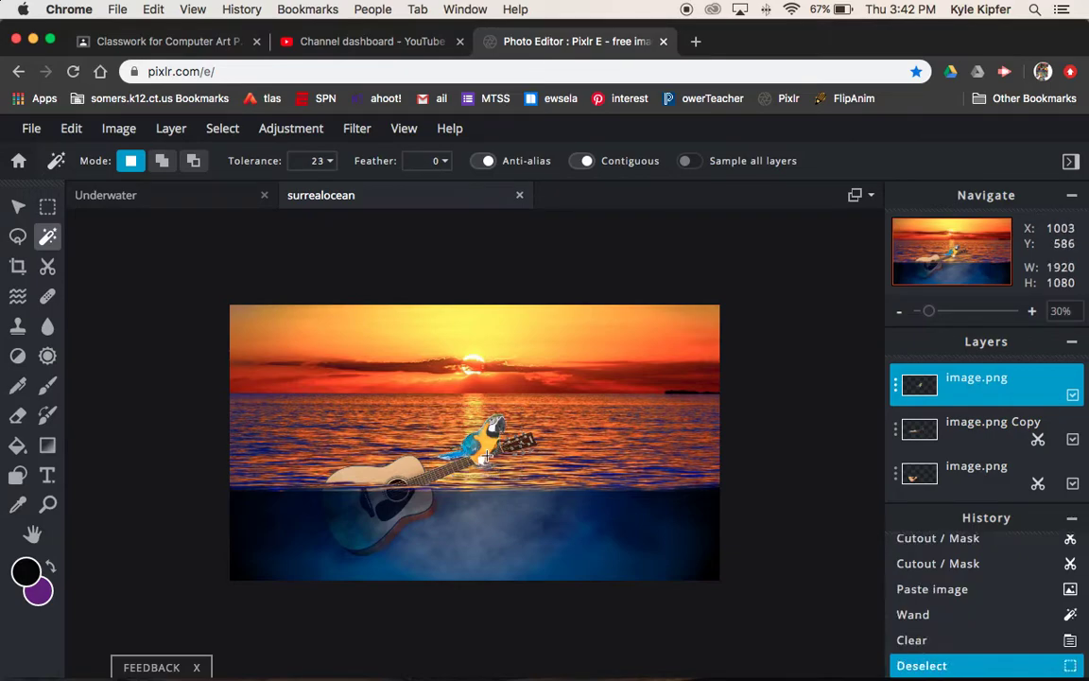
pyautogui.click(18, 206)
# - Move the macaw to the top of the canvas and erase the watermark text beneath it
pyautogui.moveTo(488, 446); pyautogui.dragTo(389, 333)
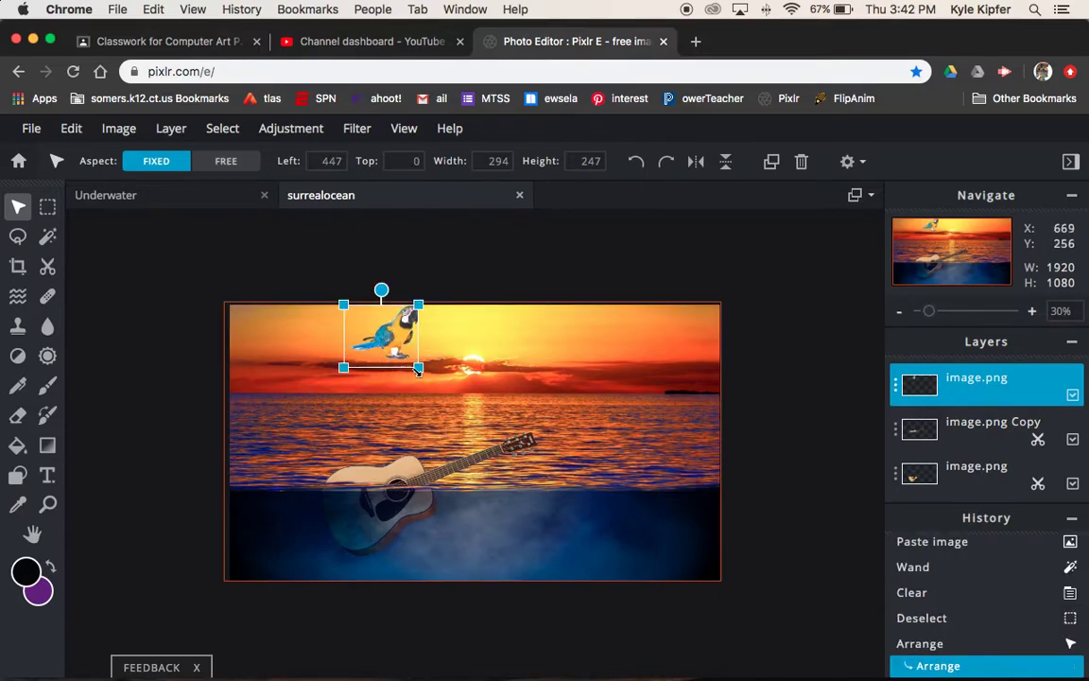
pyautogui.click(1032, 311)
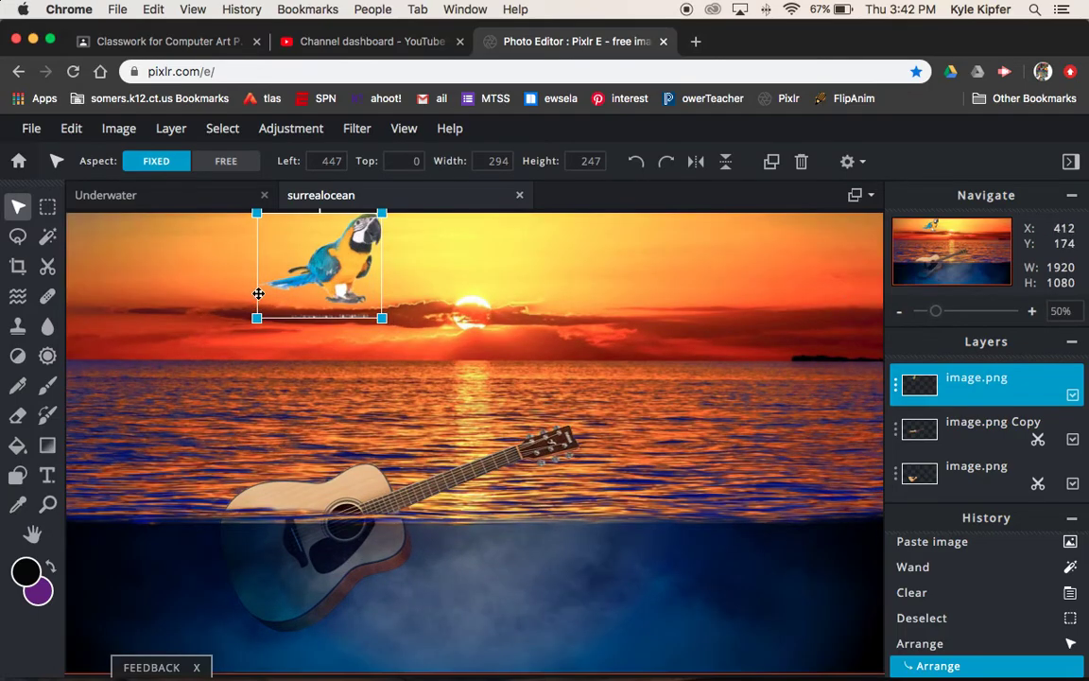
pyautogui.scroll(5, 309, 328)
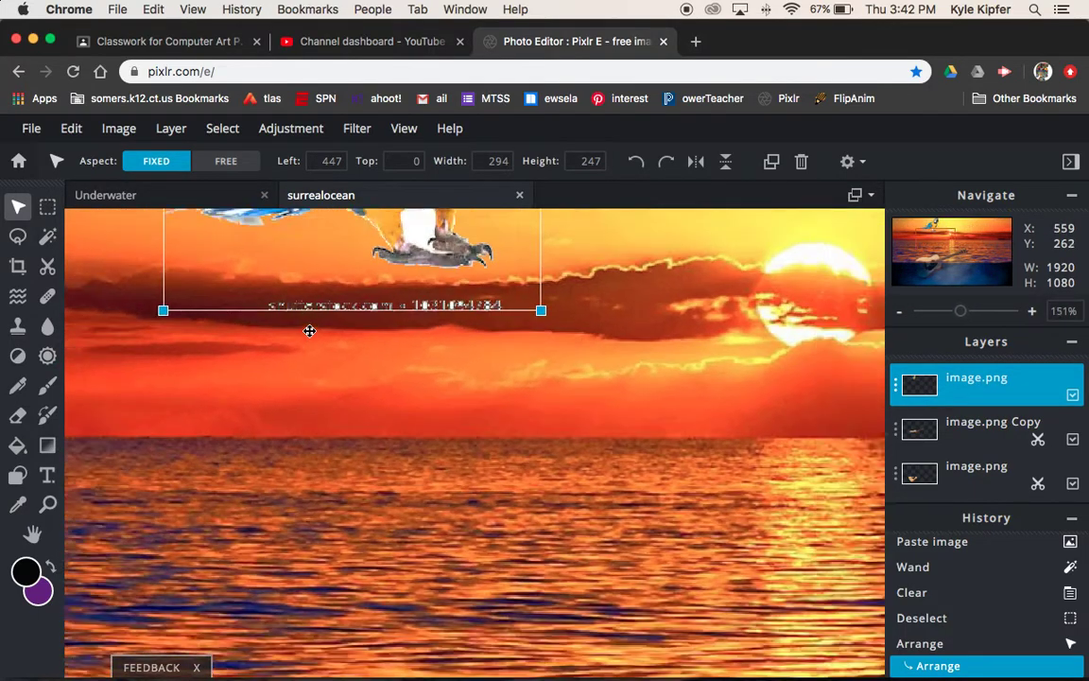
pyautogui.scroll(-2, 309, 330)
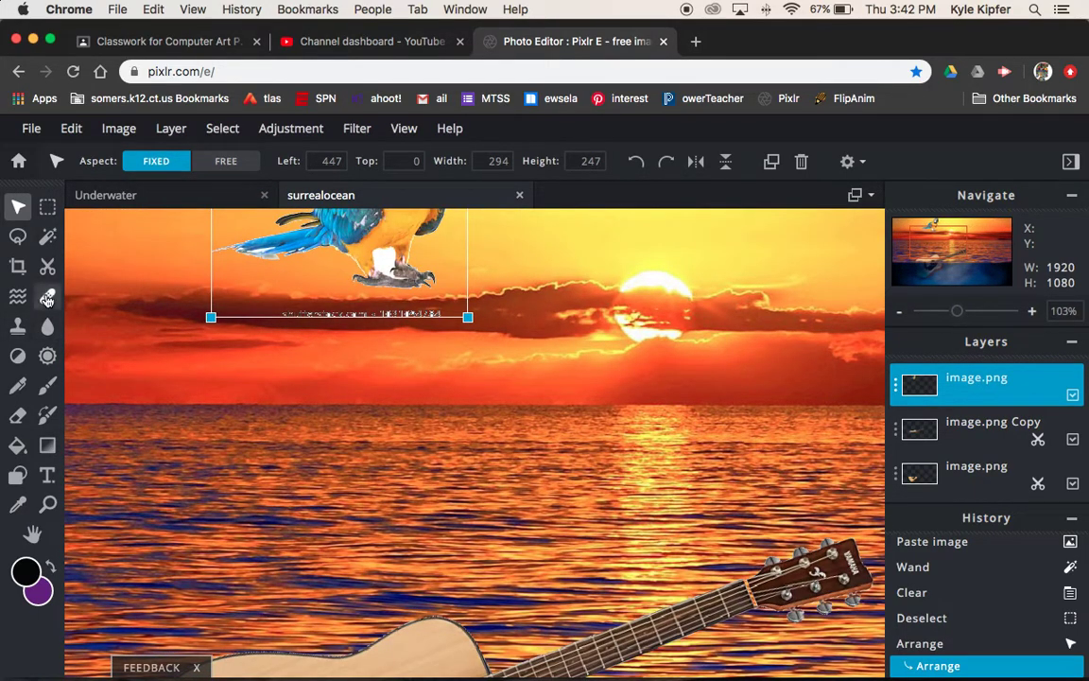
pyautogui.click(21, 417)
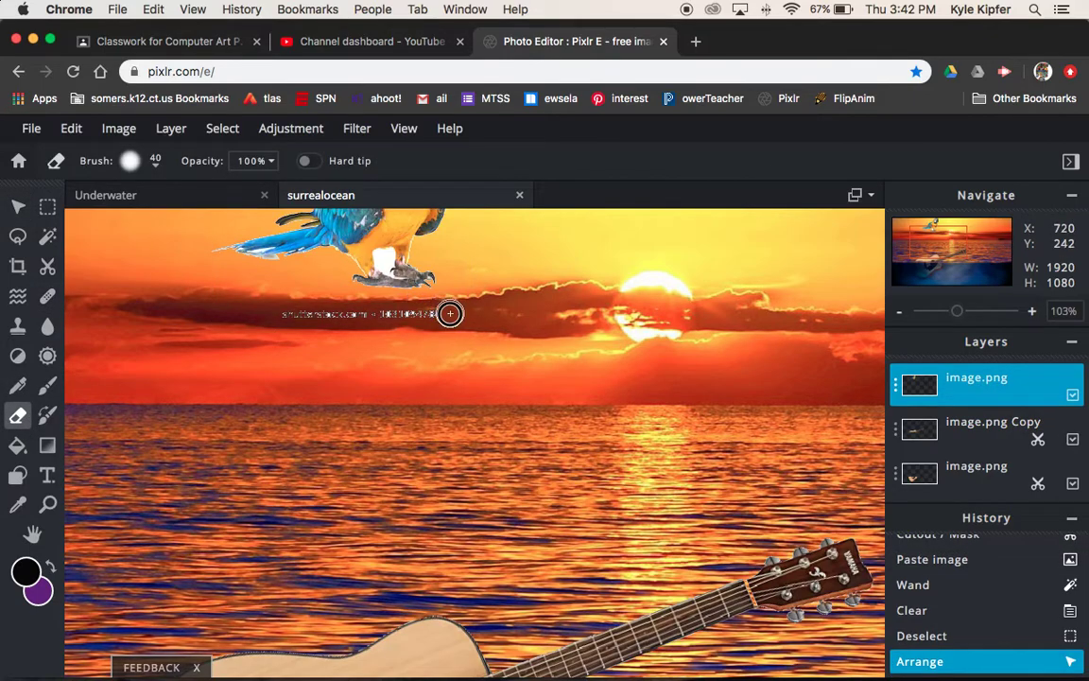
pyautogui.moveTo(447, 311)
pyautogui.mouseDown()
pyautogui.moveTo(263, 316)
pyautogui.moveTo(210, 277)
pyautogui.mouseUp()
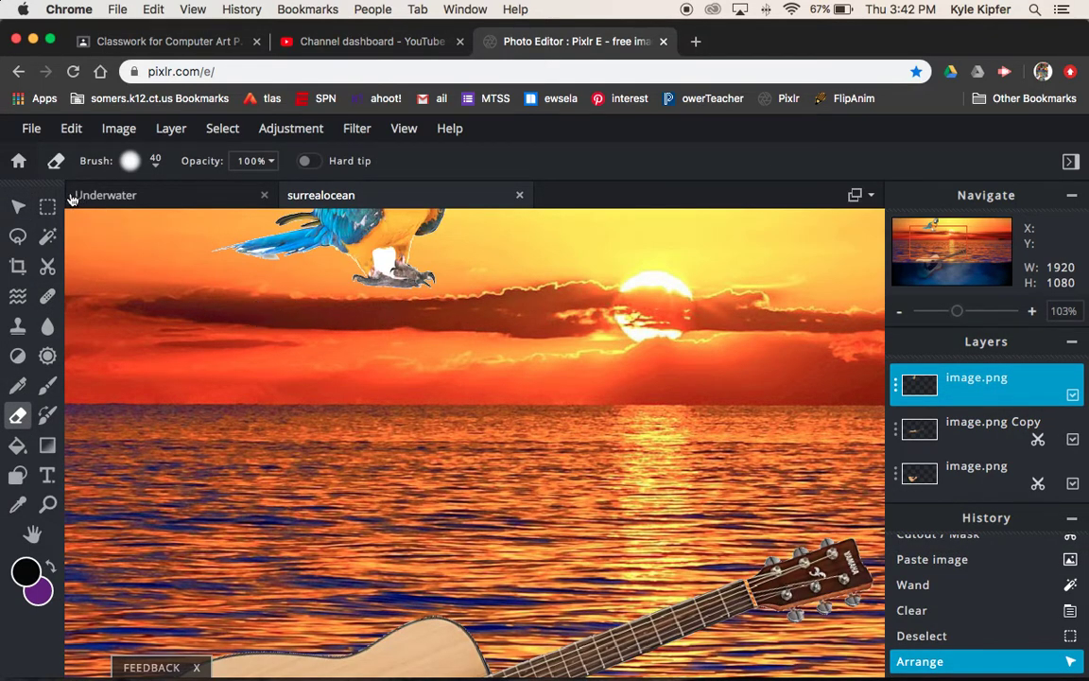
# - Select the white patch by the macaw's feet with the Magic Wand and delete it
pyautogui.click(46, 237)
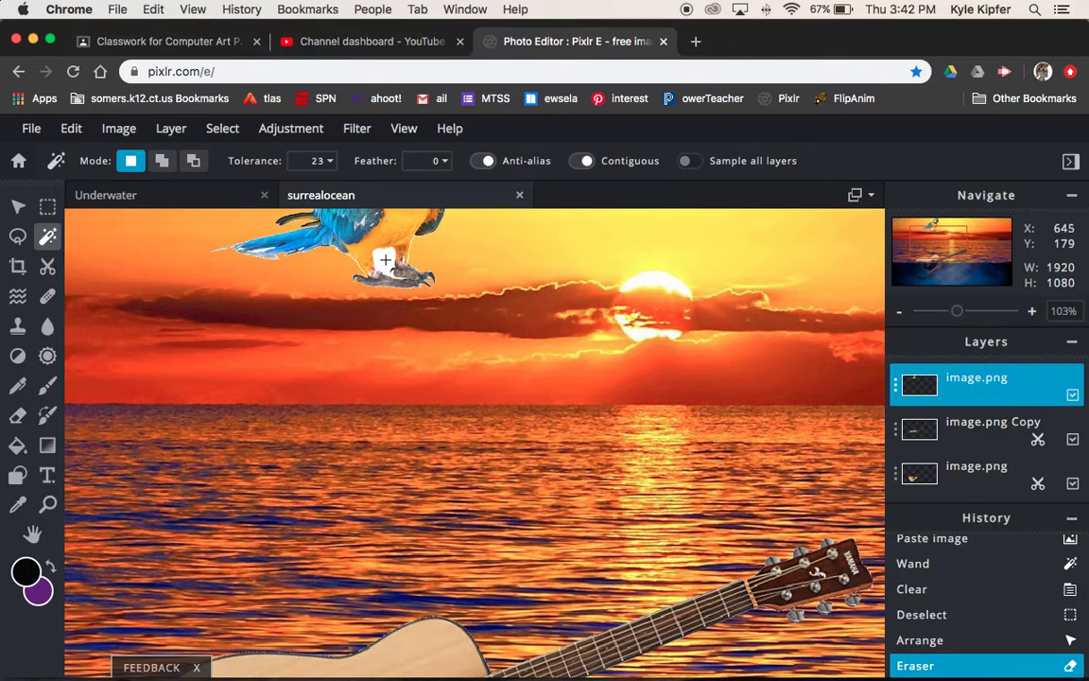
pyautogui.click(384, 260)
pyautogui.press('Delete')
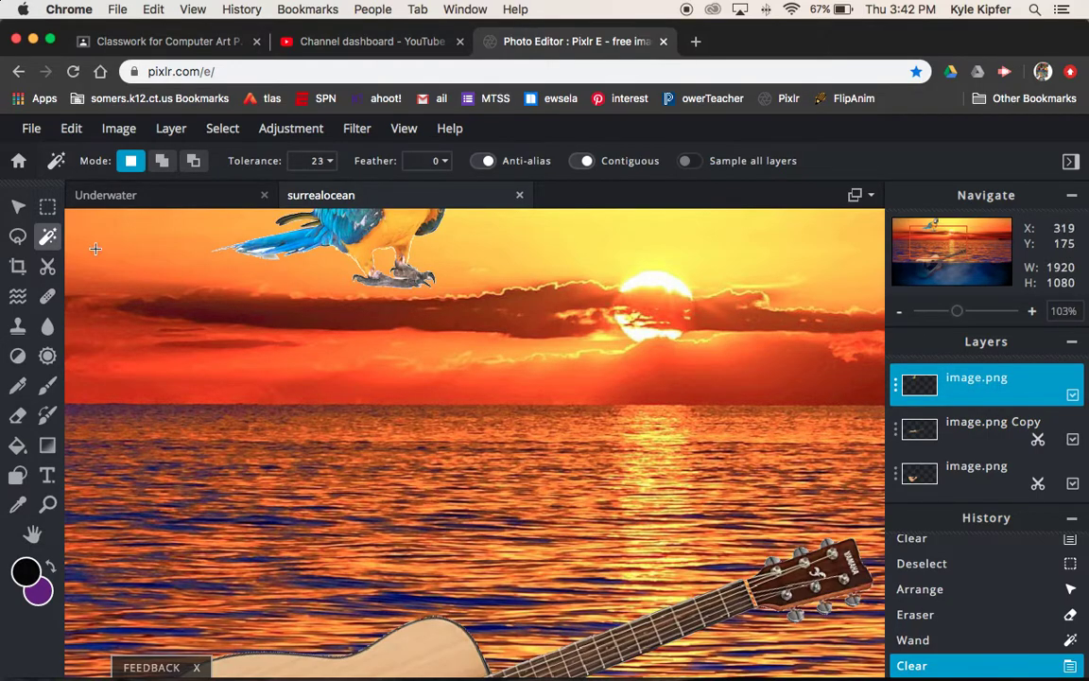
pyautogui.click(18, 206)
# - Drag the macaw down onto the guitar body above the waterline, then deselect to view the result
pyautogui.moveTo(348, 210); pyautogui.dragTo(381, 594)
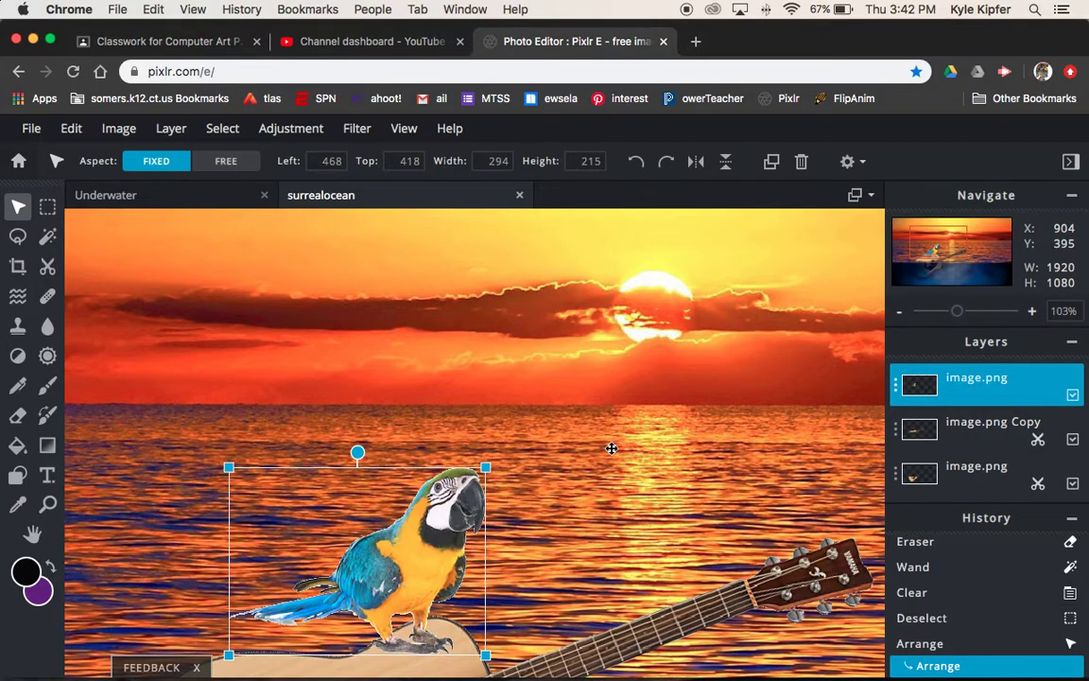
pyautogui.scroll(-5, 612, 449)
pyautogui.scroll(3, 611, 448)
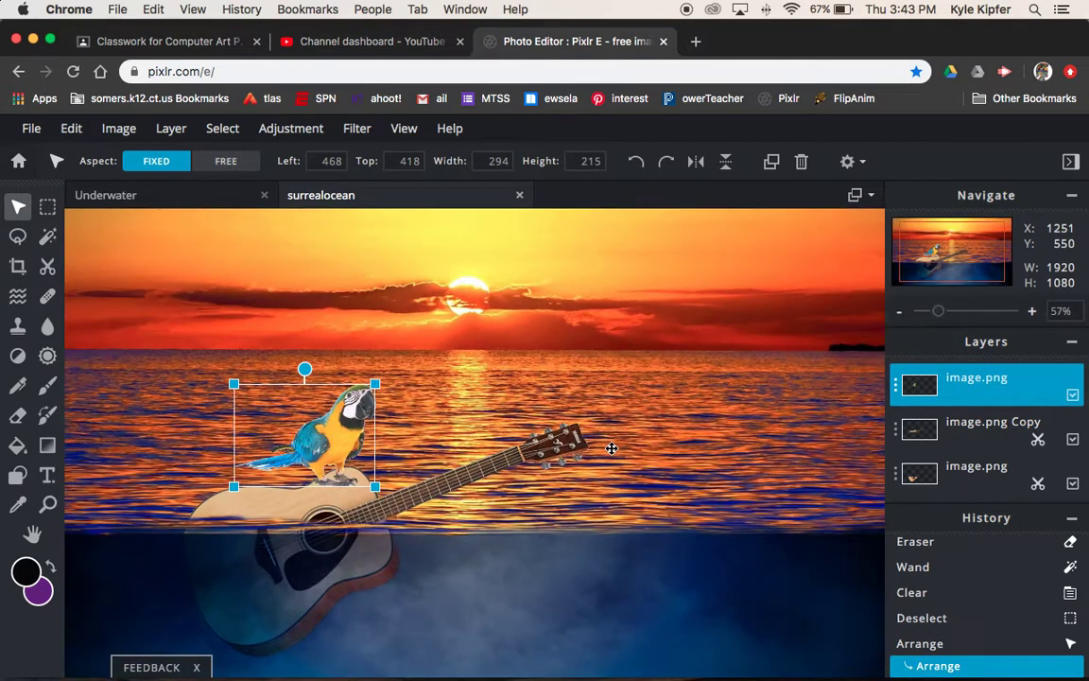
pyautogui.scroll(-1, 612, 449)
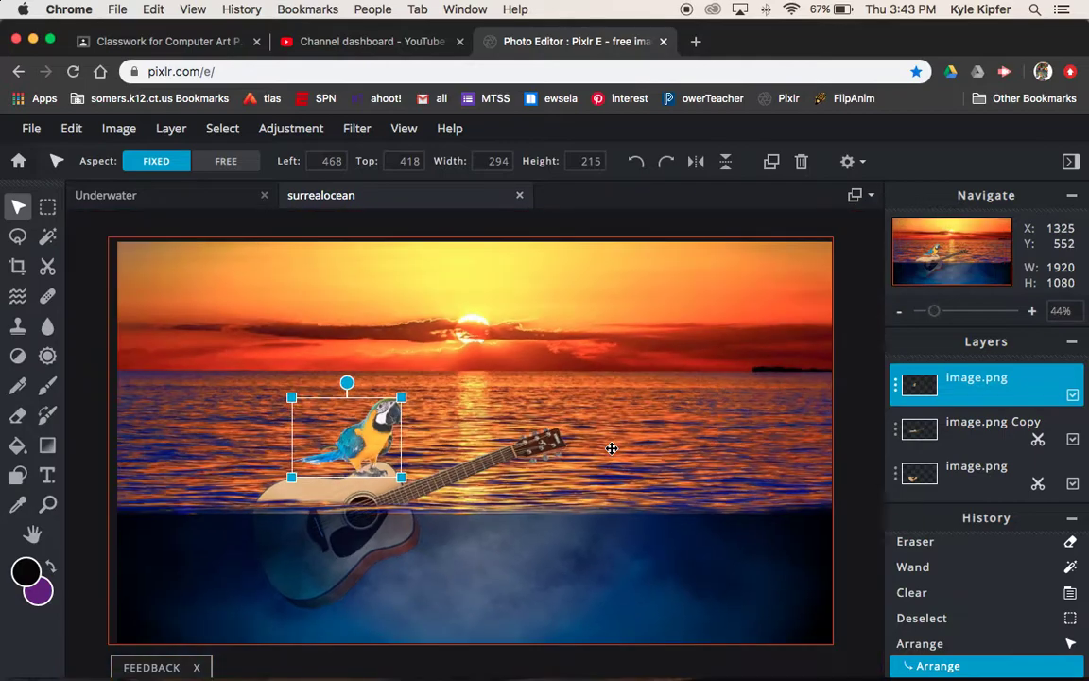
pyautogui.click(86, 335)
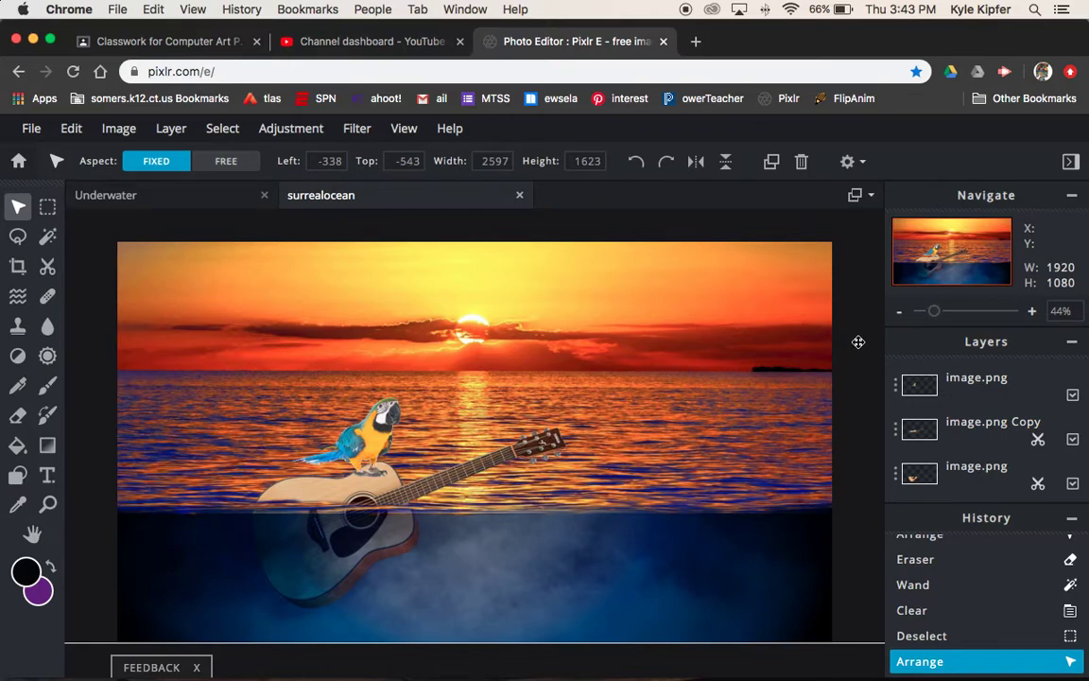
pyautogui.click(901, 318)
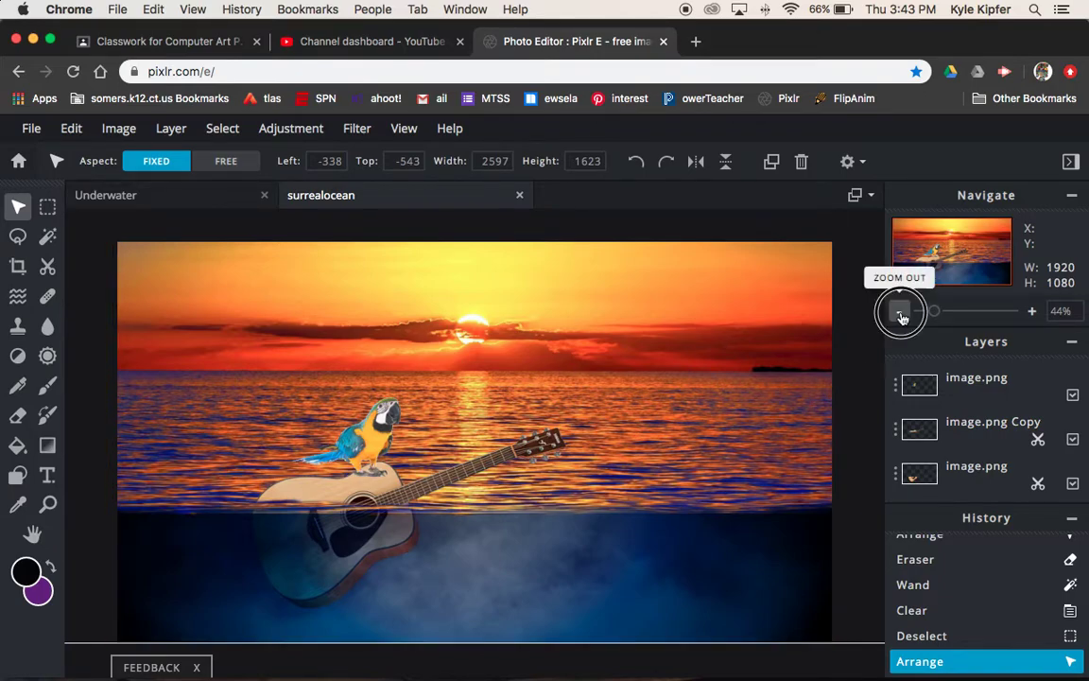
pyautogui.click(843, 410)
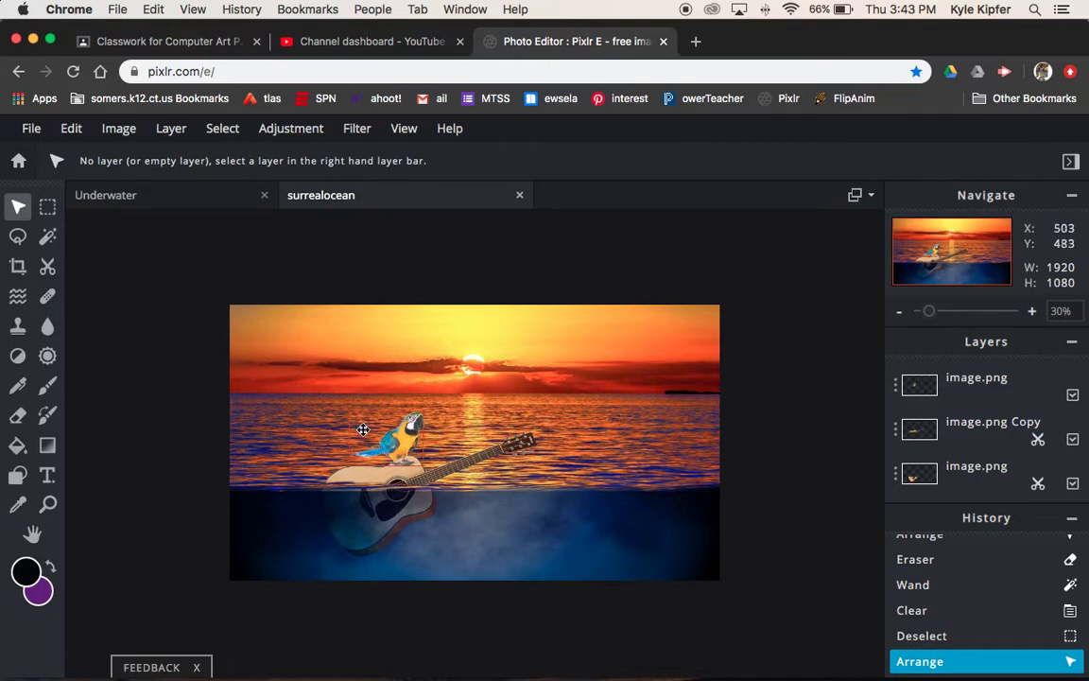
pyautogui.click(1033, 312)
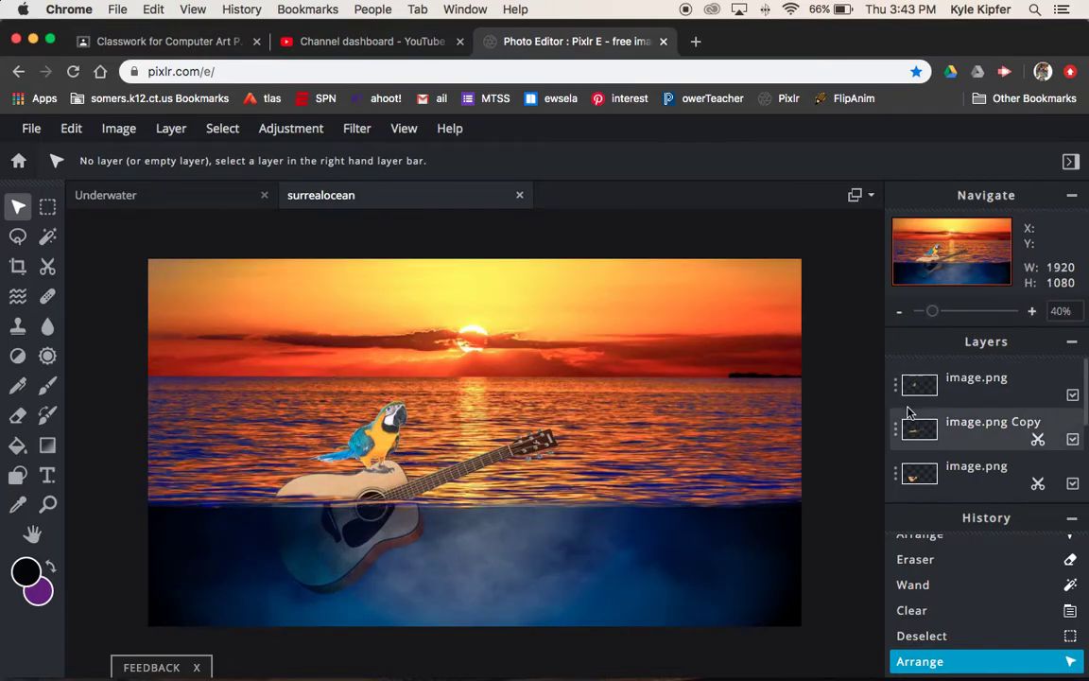